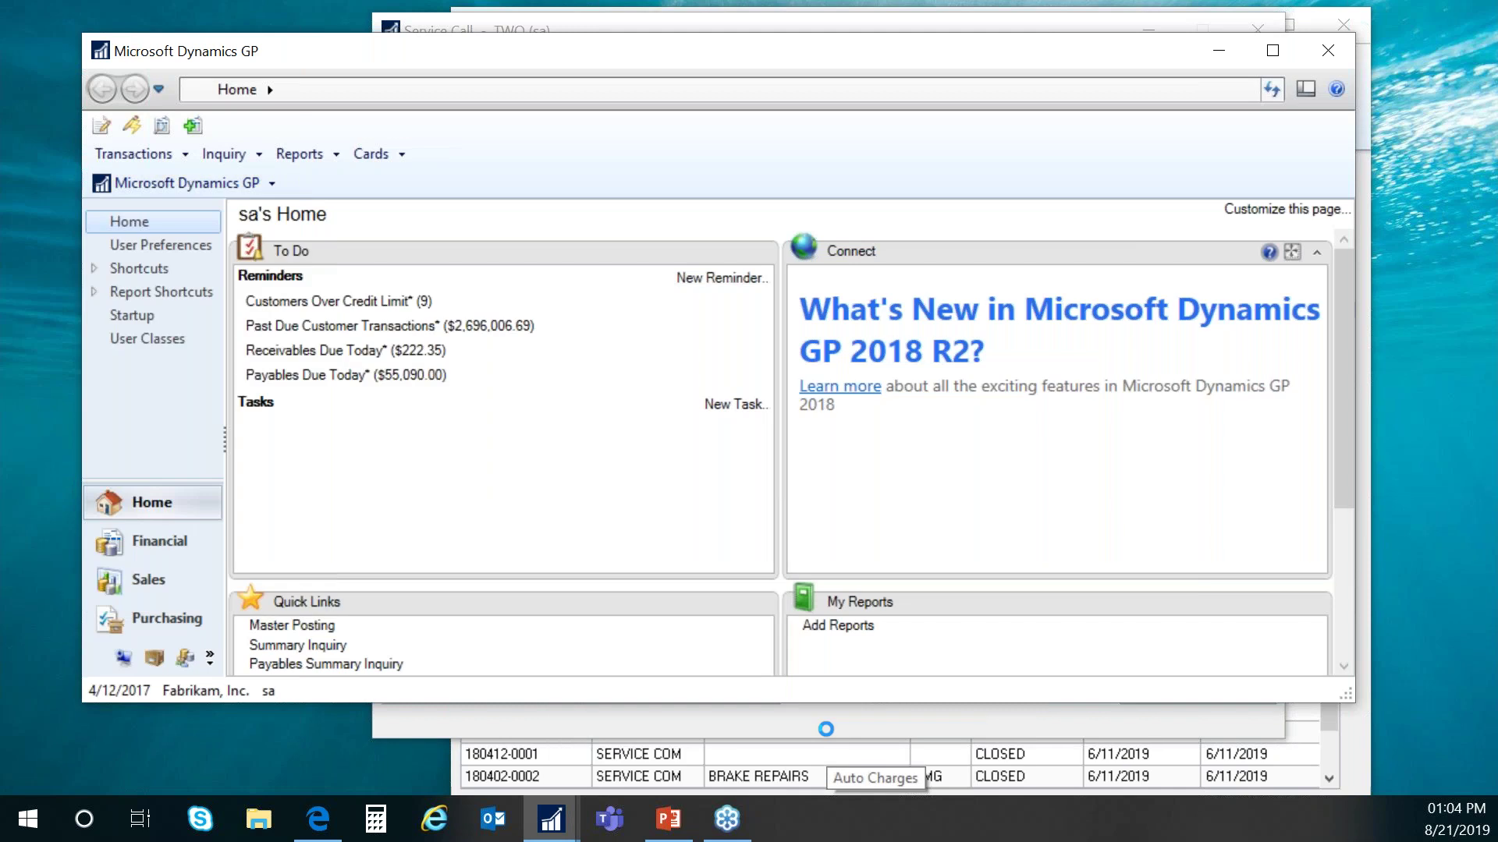
# Create a service call invoice charge rule named FALL DISCOUNT with the description Fall Discount.
pyautogui.moveTo(720, 240); pyautogui.dragTo(785, 92)
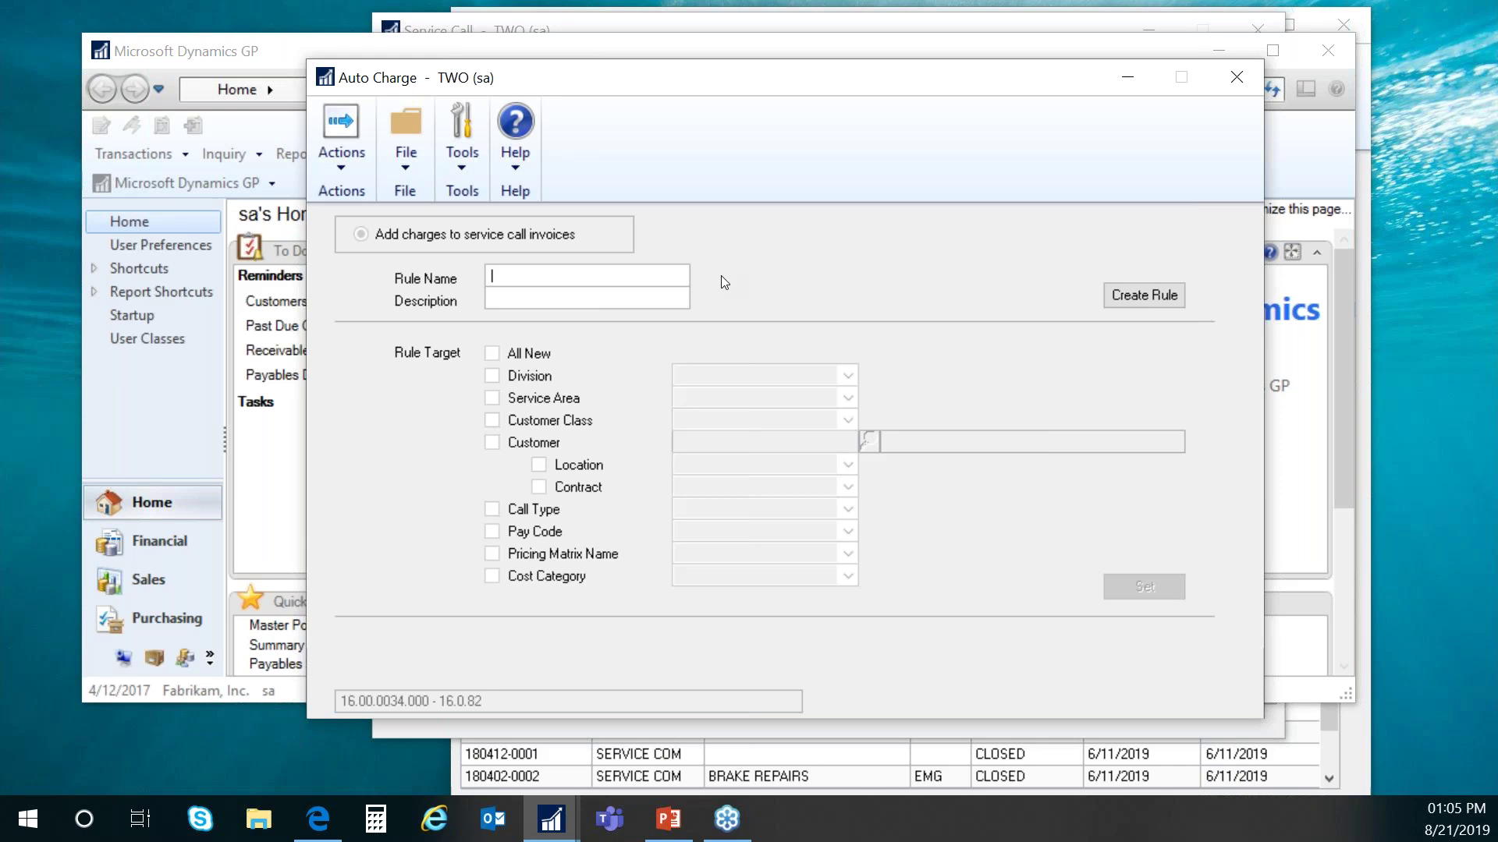
pyautogui.write('FALL DISCOUNT')
pyautogui.press('Tab')
pyautogui.write('Fall D')
pyautogui.write('is')
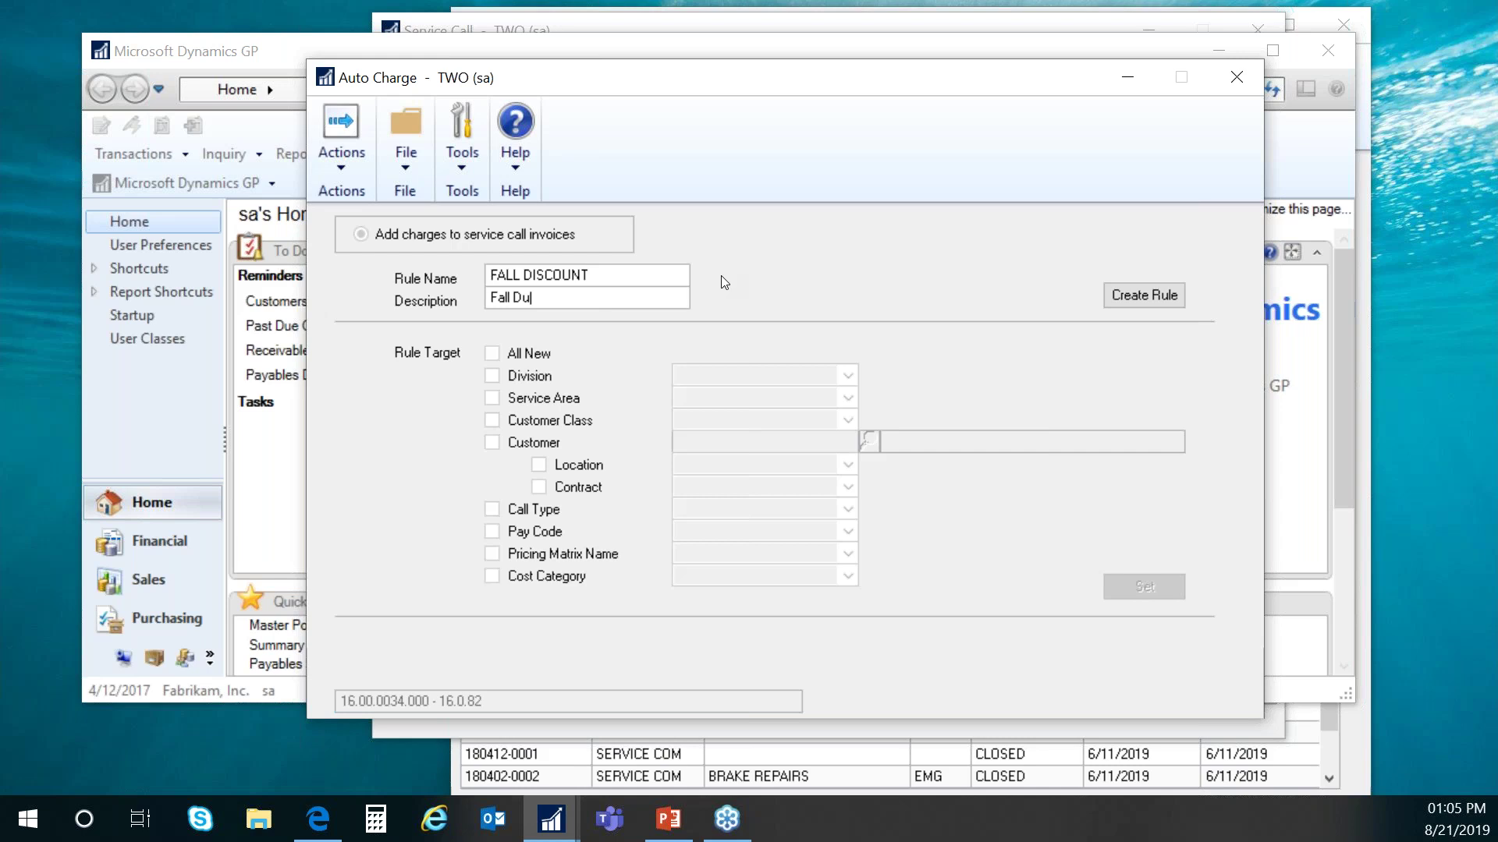
pyautogui.write('count')
pyautogui.press('Tab')
pyautogui.click(1137, 299)
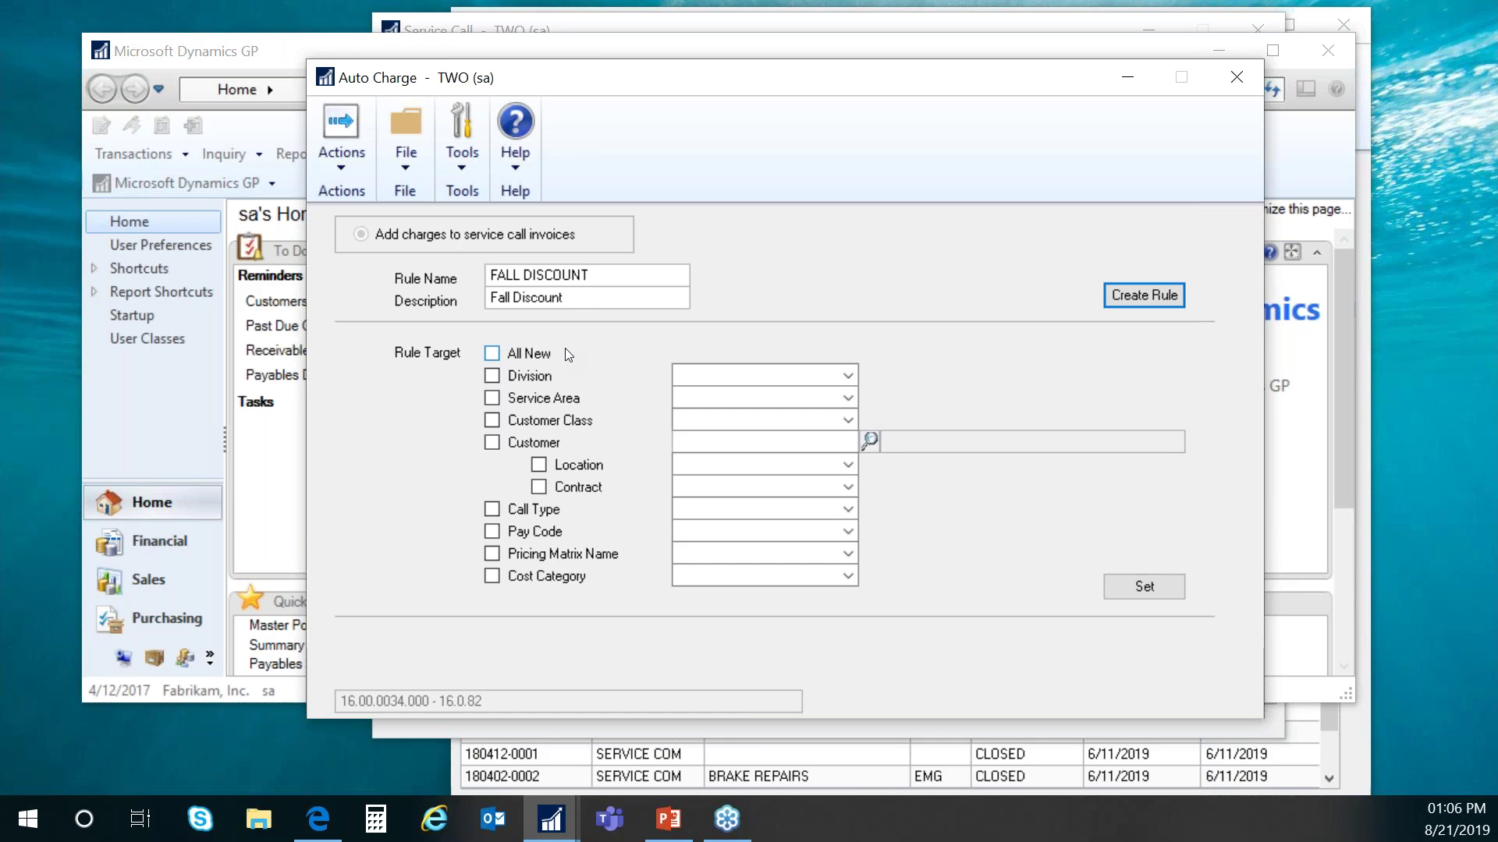
pyautogui.click(547, 425)
pyautogui.click(846, 422)
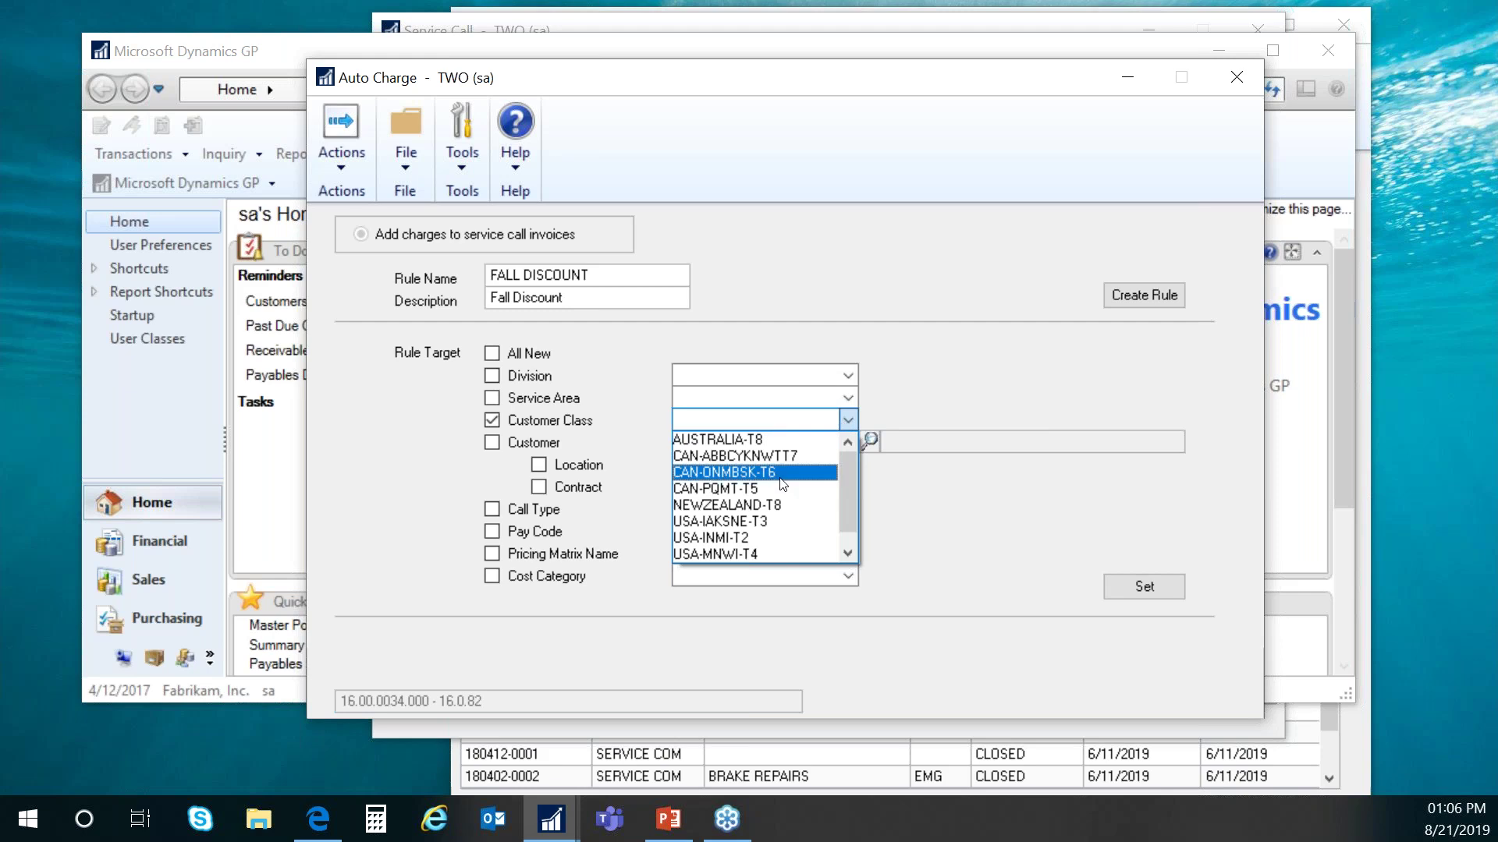
pyautogui.scroll(-1, 782, 484)
pyautogui.scroll(1, 782, 483)
pyautogui.click(902, 418)
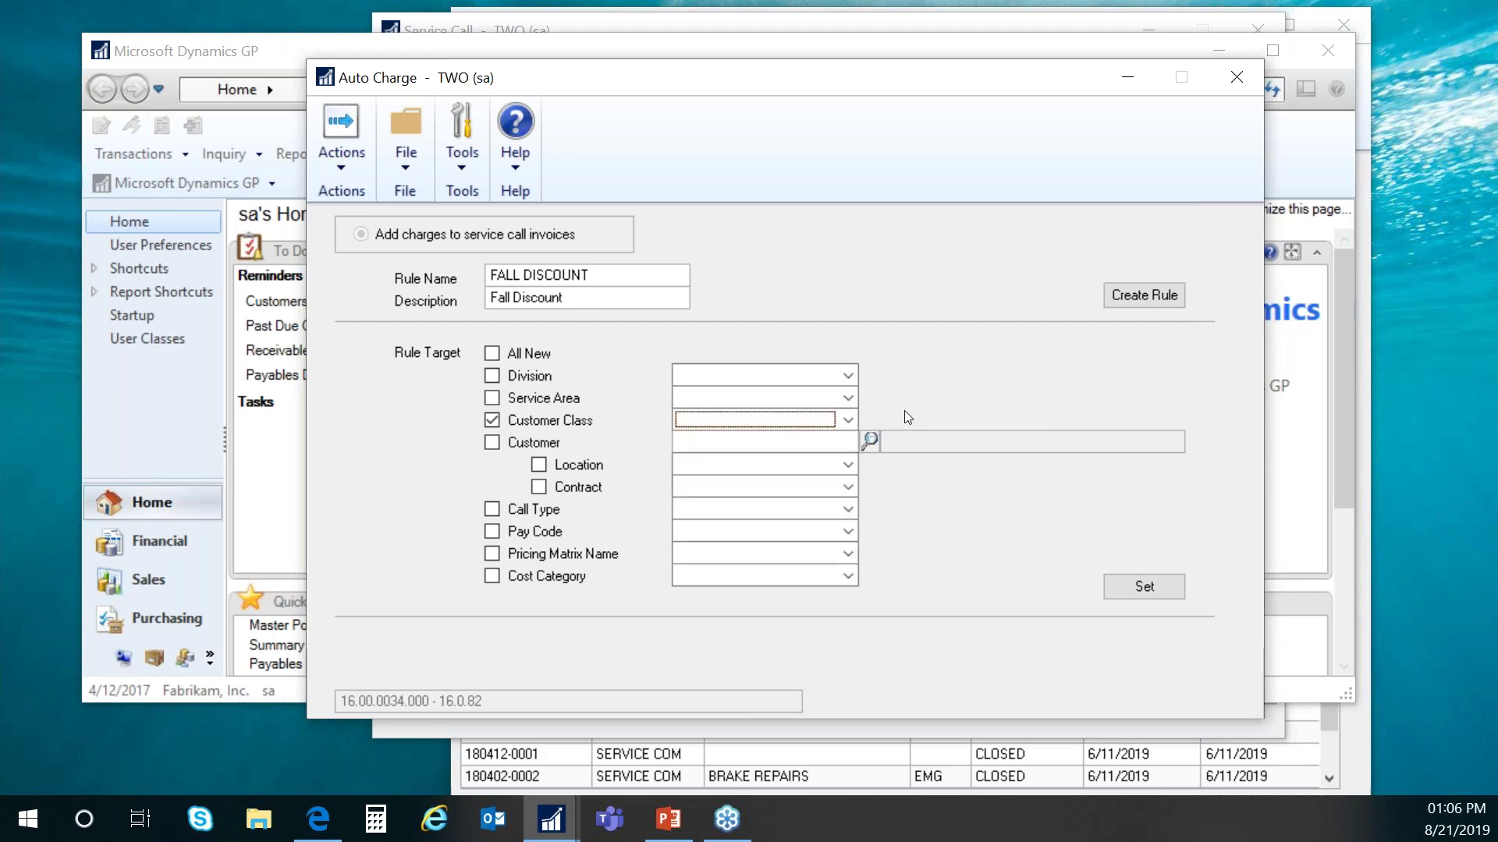
pyautogui.click(492, 420)
pyautogui.click(492, 376)
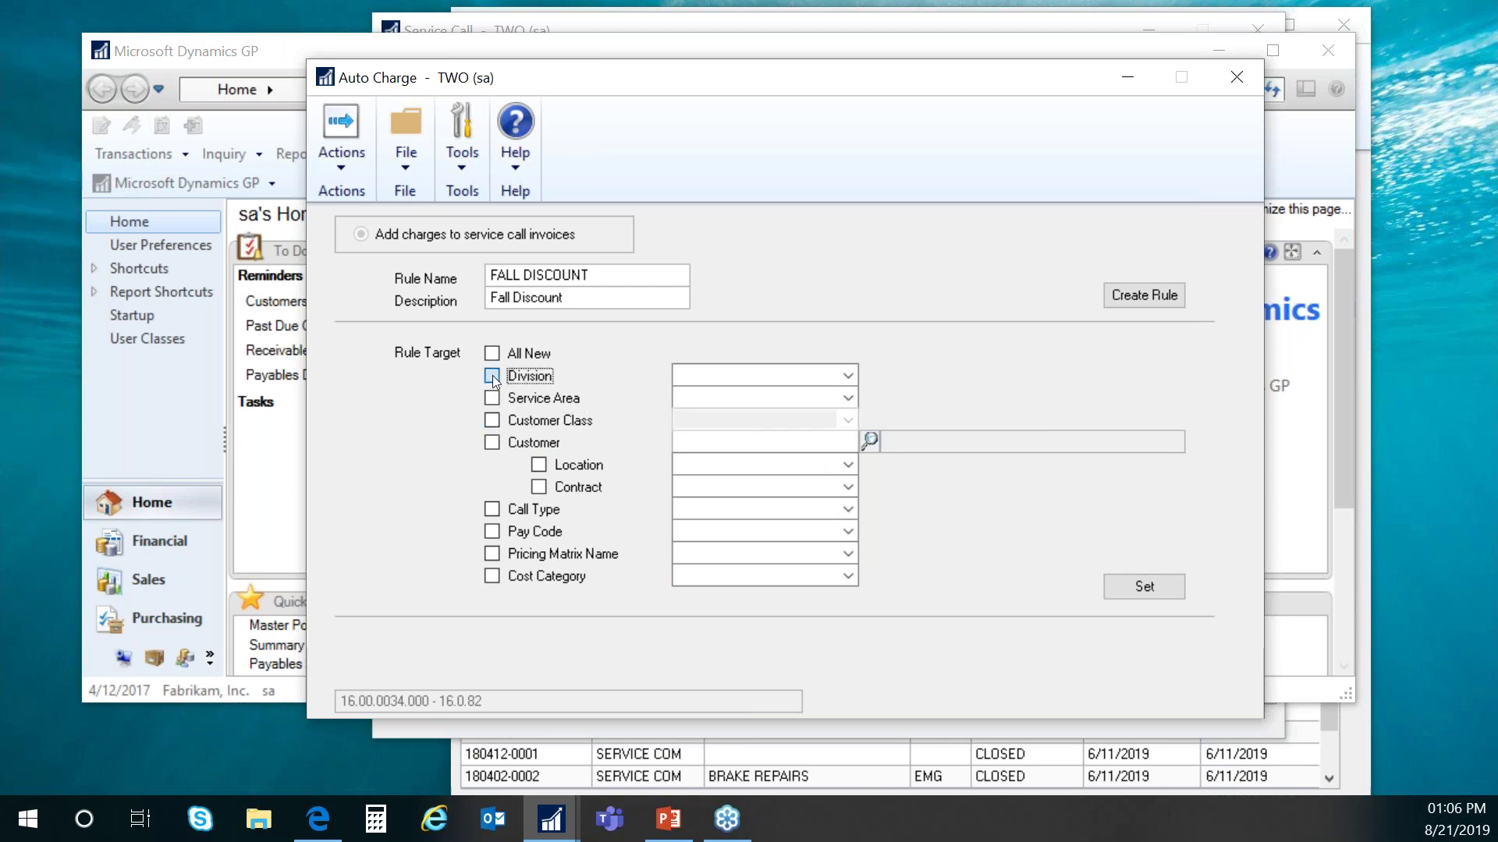
pyautogui.click(846, 377)
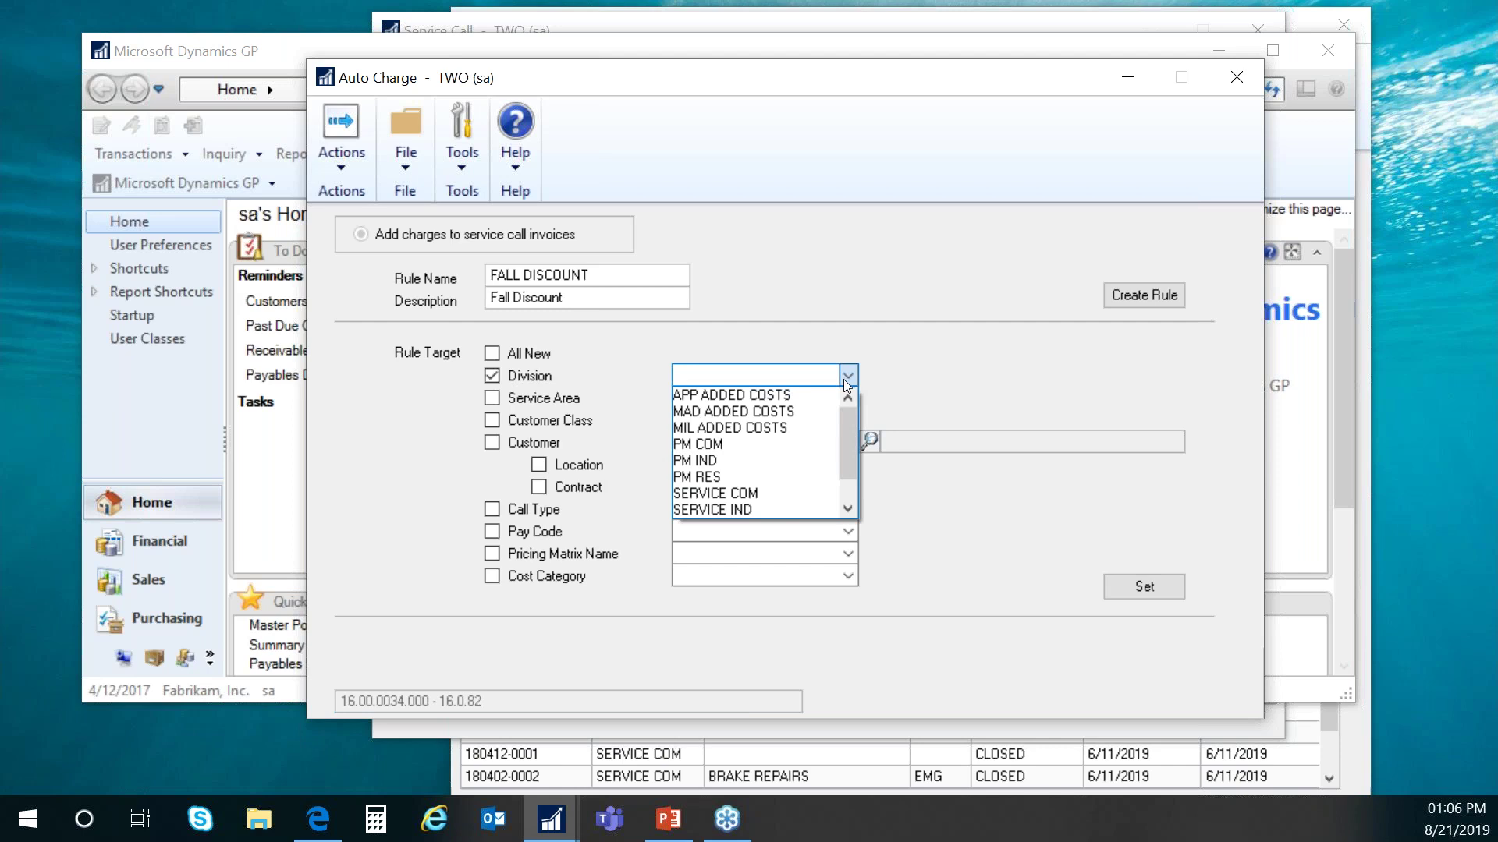
pyautogui.click(925, 381)
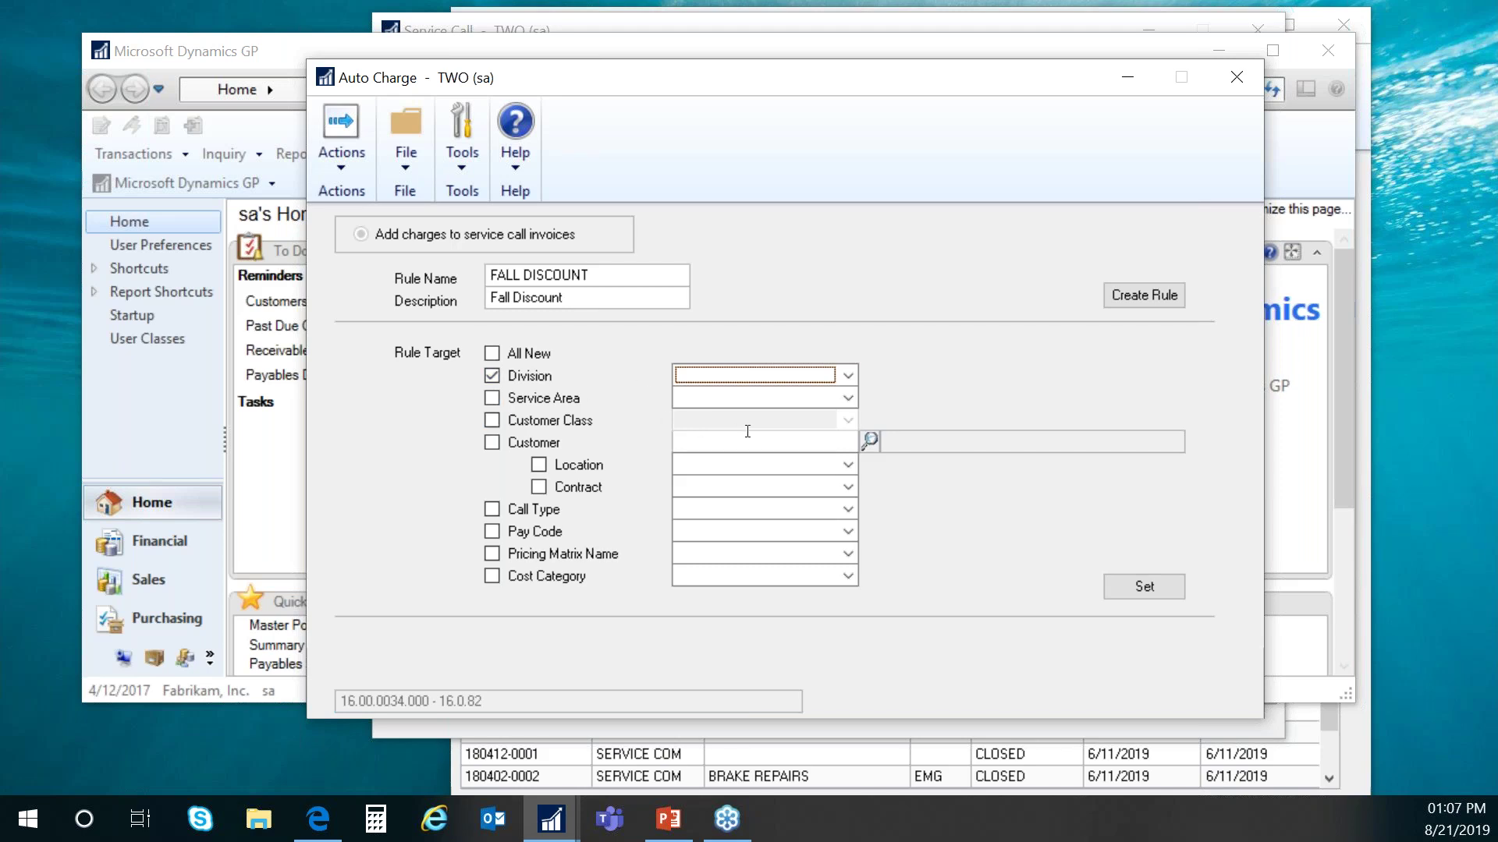
pyautogui.click(491, 375)
# Target the rule at All New and give it a percent-based invoice discount of 10%.
pyautogui.click(491, 355)
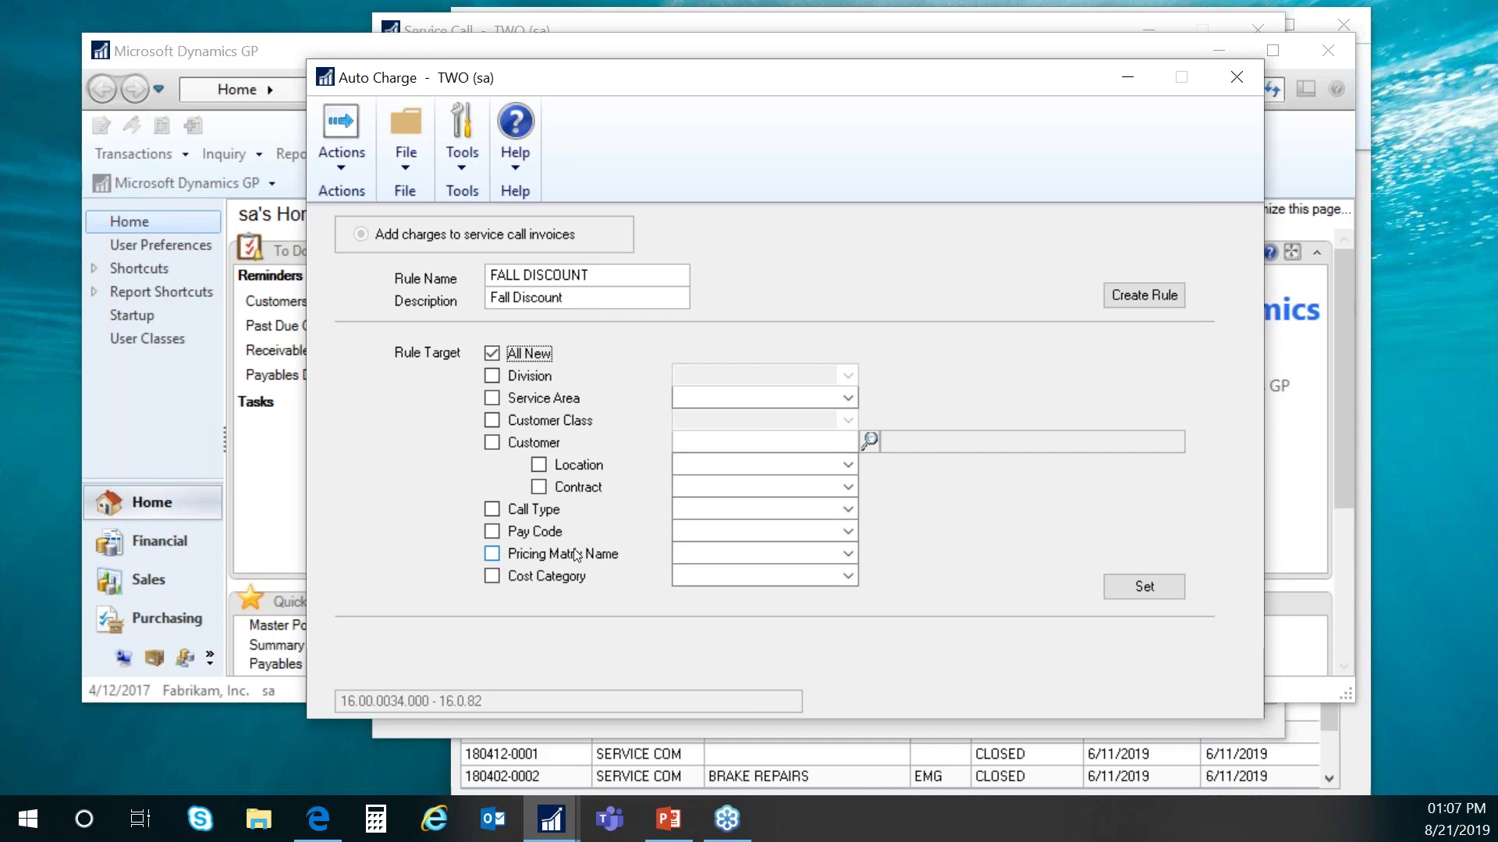
pyautogui.click(1154, 589)
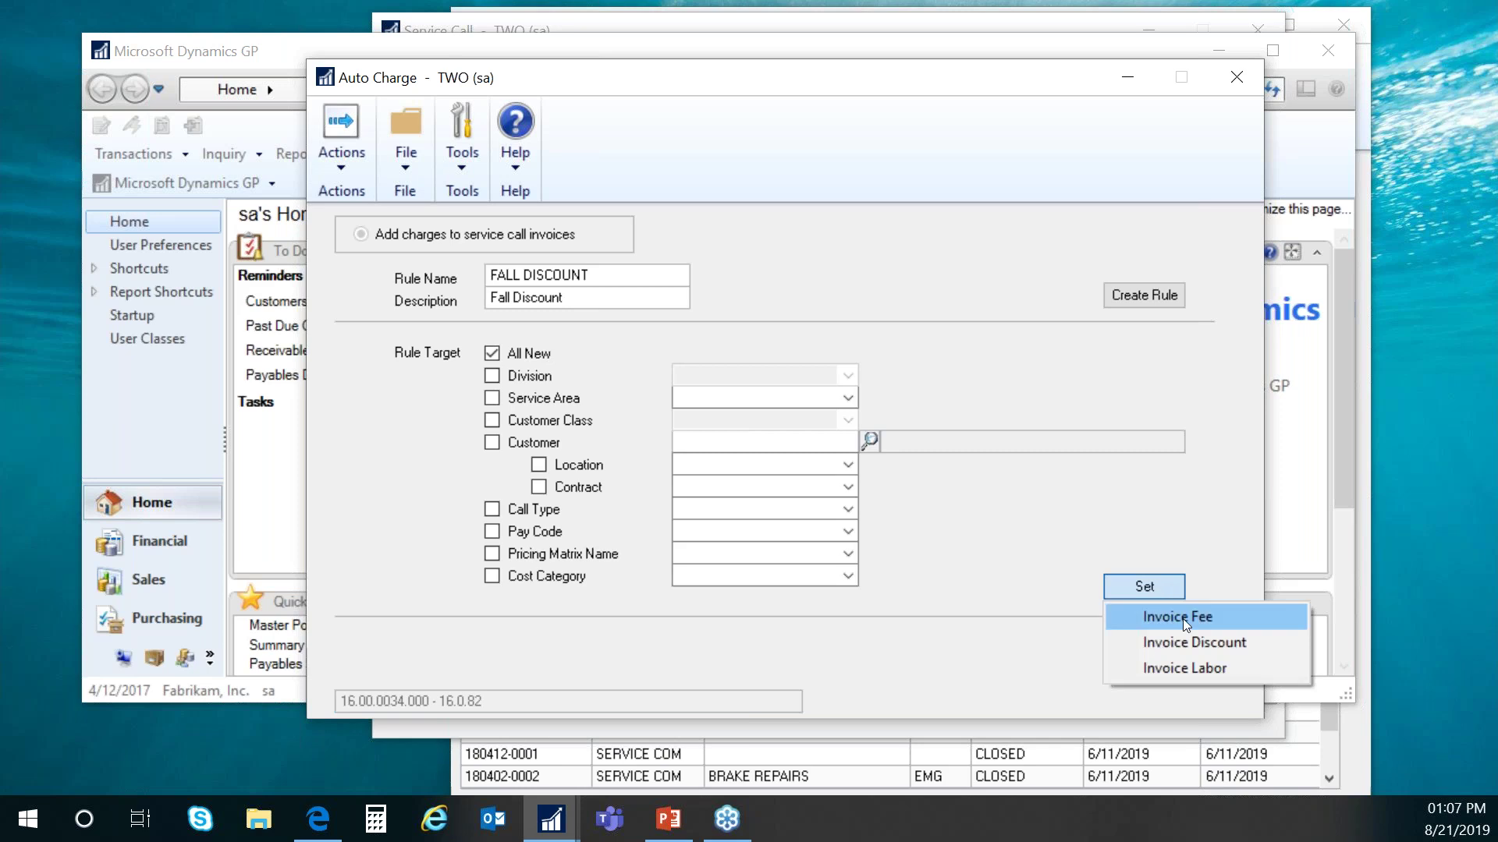
pyautogui.click(1204, 644)
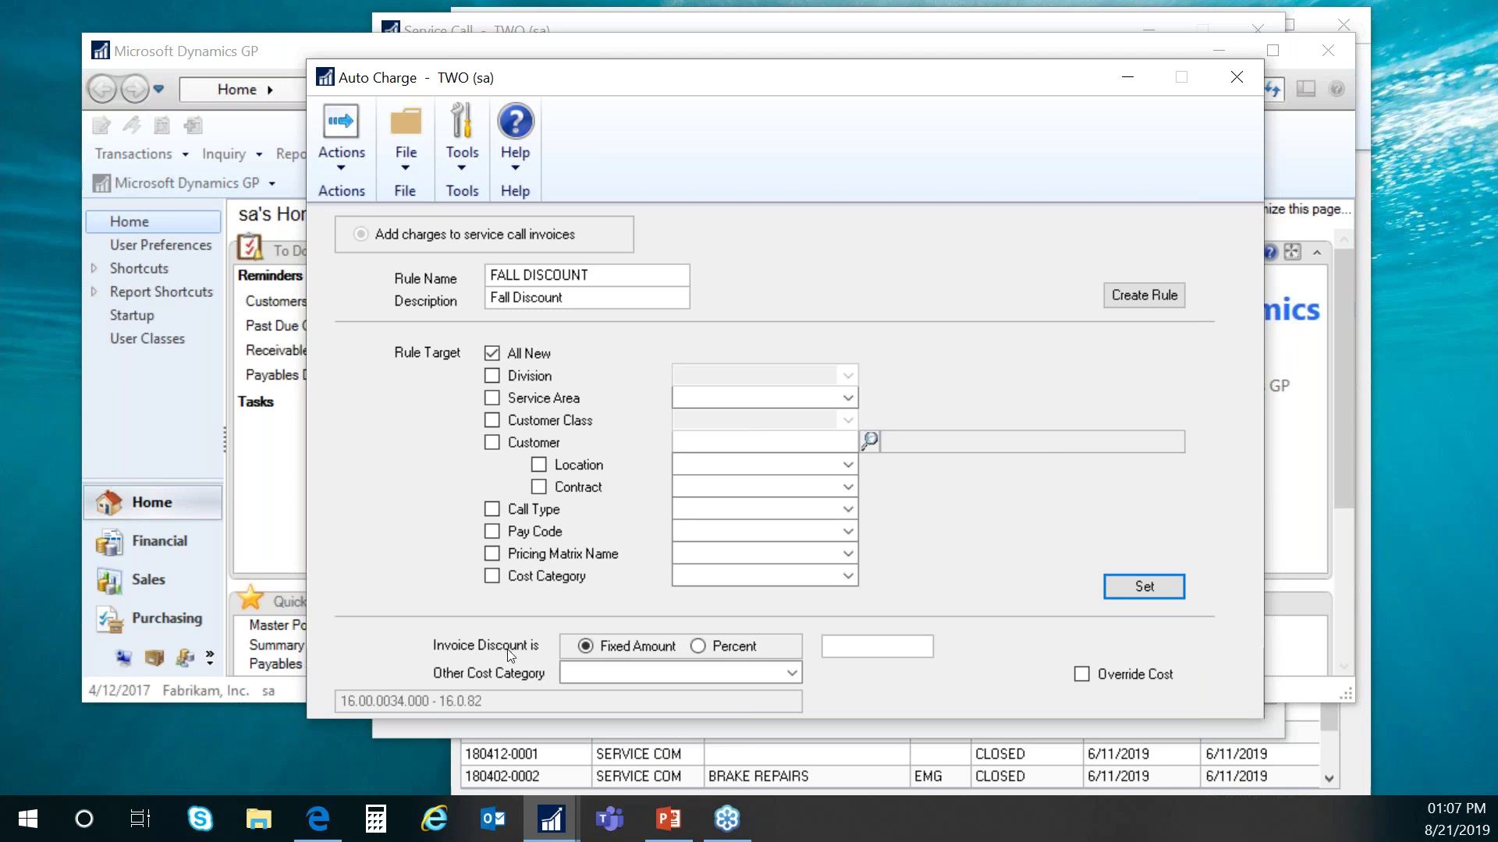
pyautogui.click(697, 646)
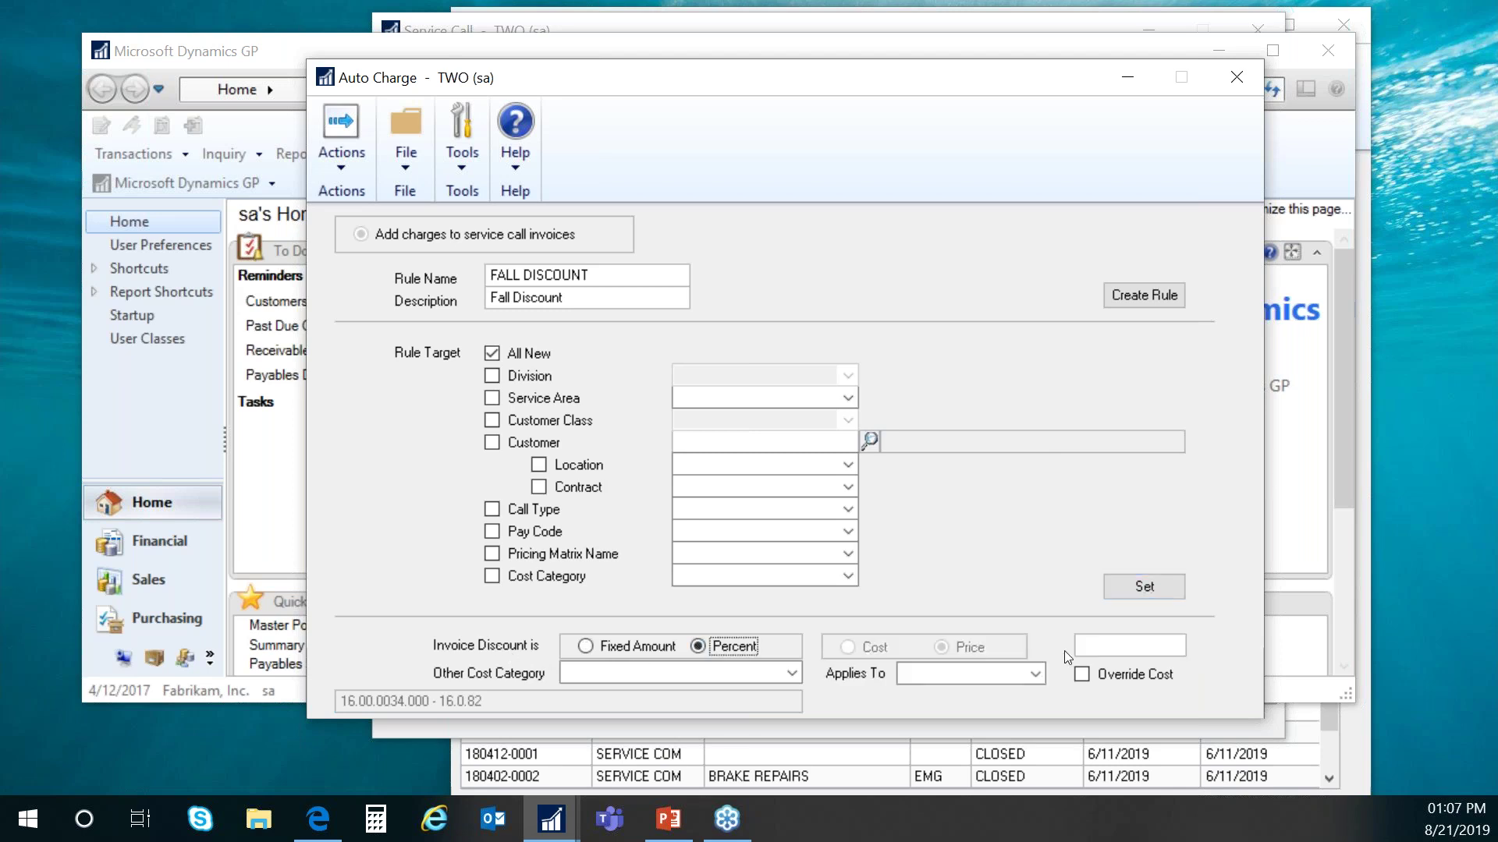
pyautogui.click(1113, 647)
pyautogui.write('10')
pyautogui.press('Tab')
# Assign the discount to the EXPENSES other cost category, apply it to LABOR, and save the rule.
pyautogui.click(790, 672)
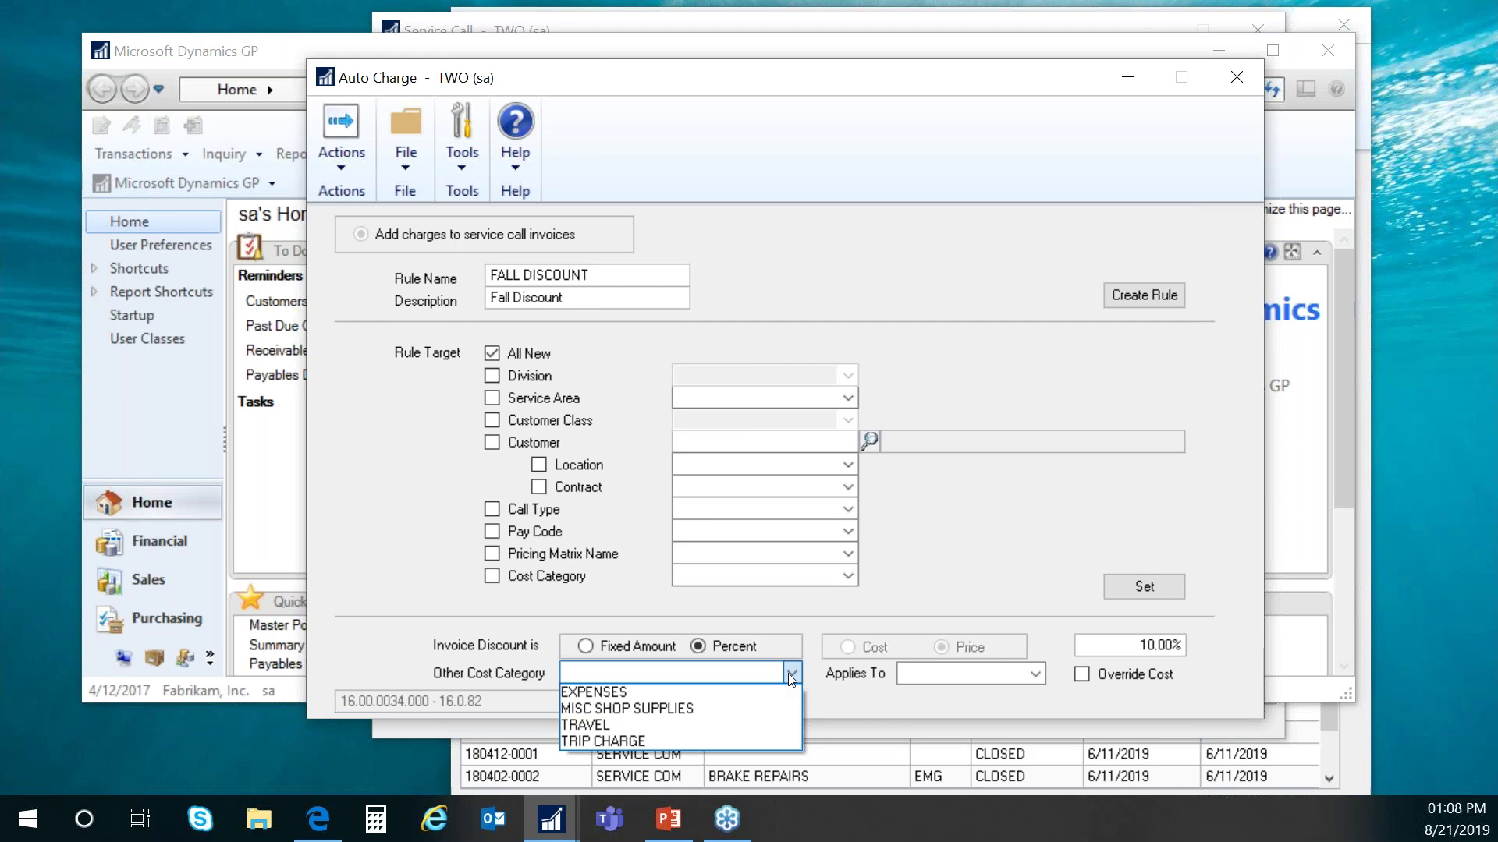
pyautogui.click(641, 694)
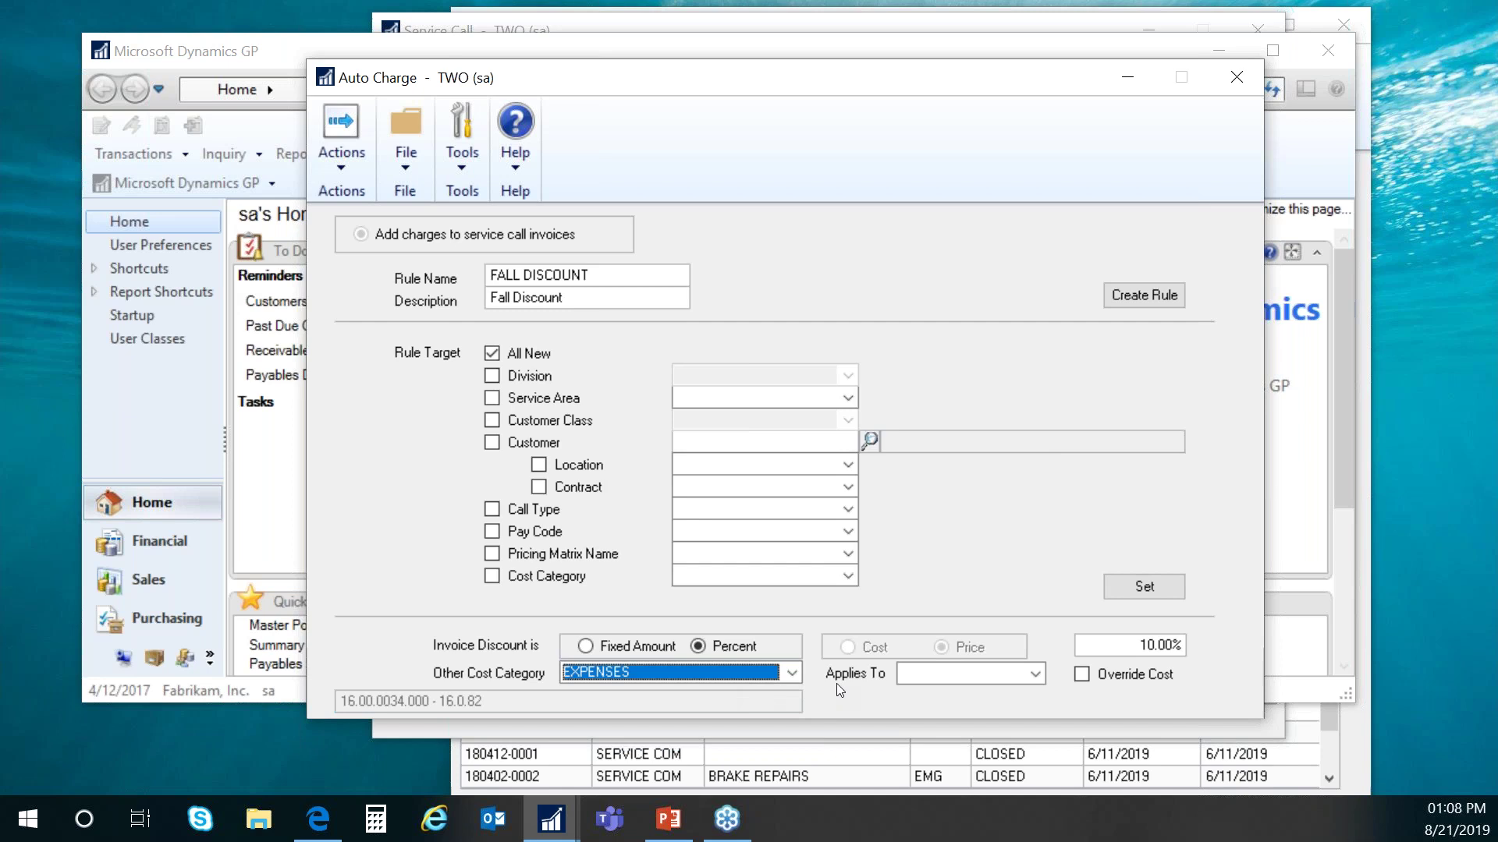
pyautogui.click(1037, 674)
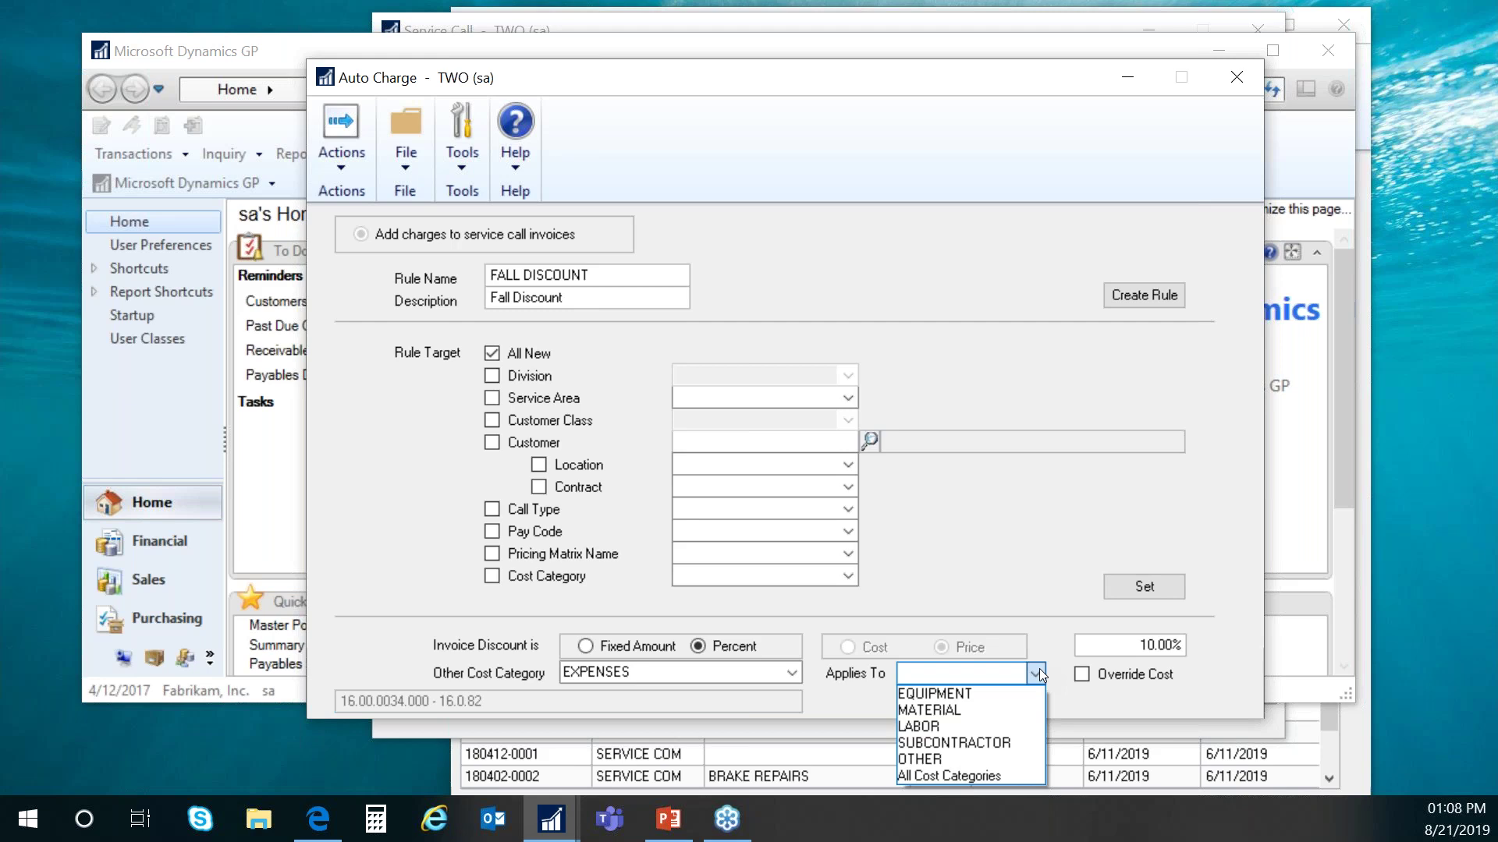
pyautogui.click(985, 723)
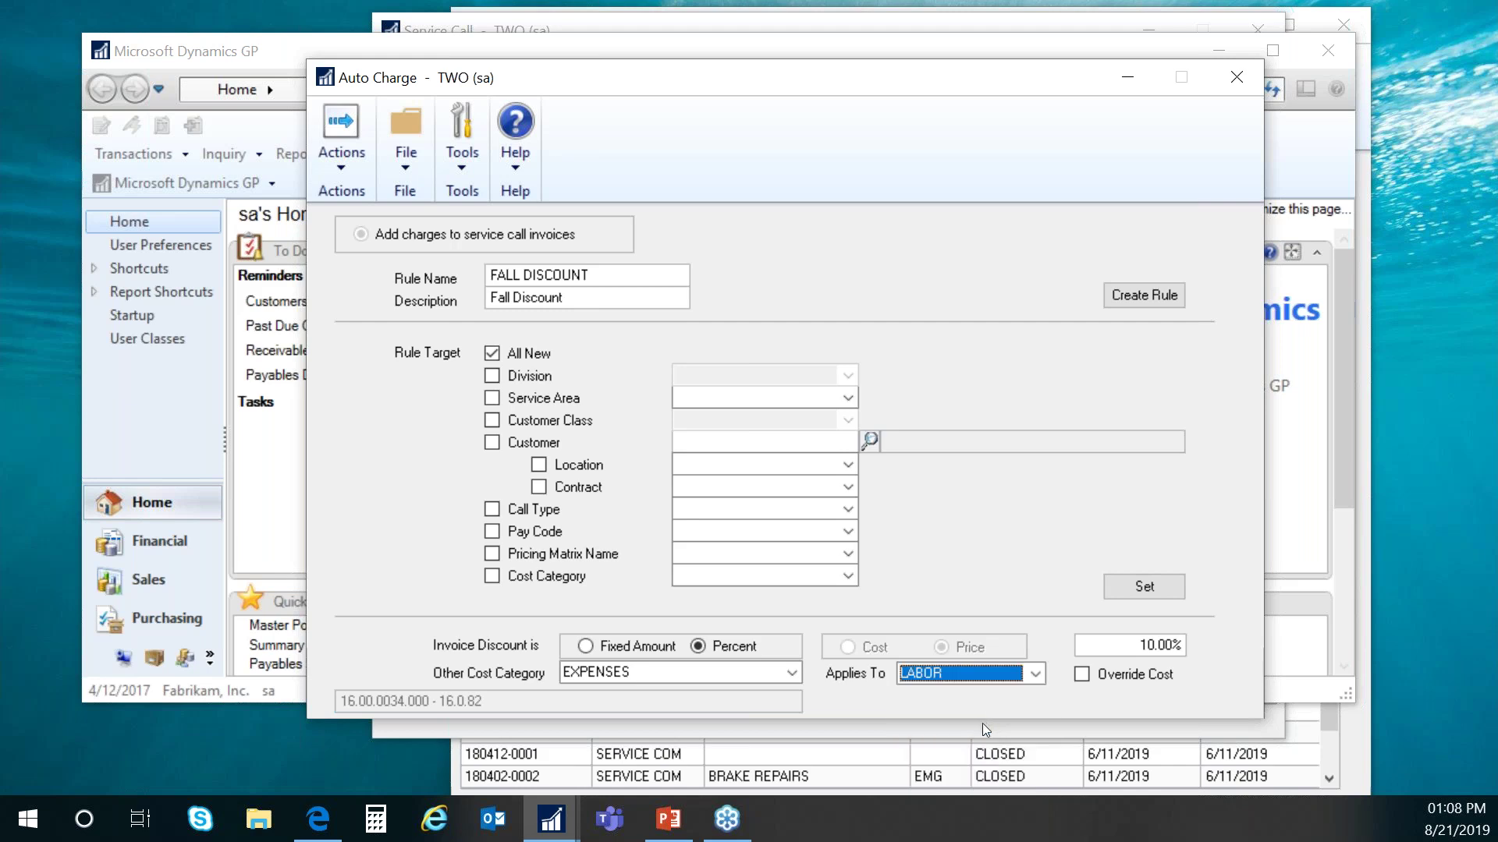
pyautogui.click(348, 162)
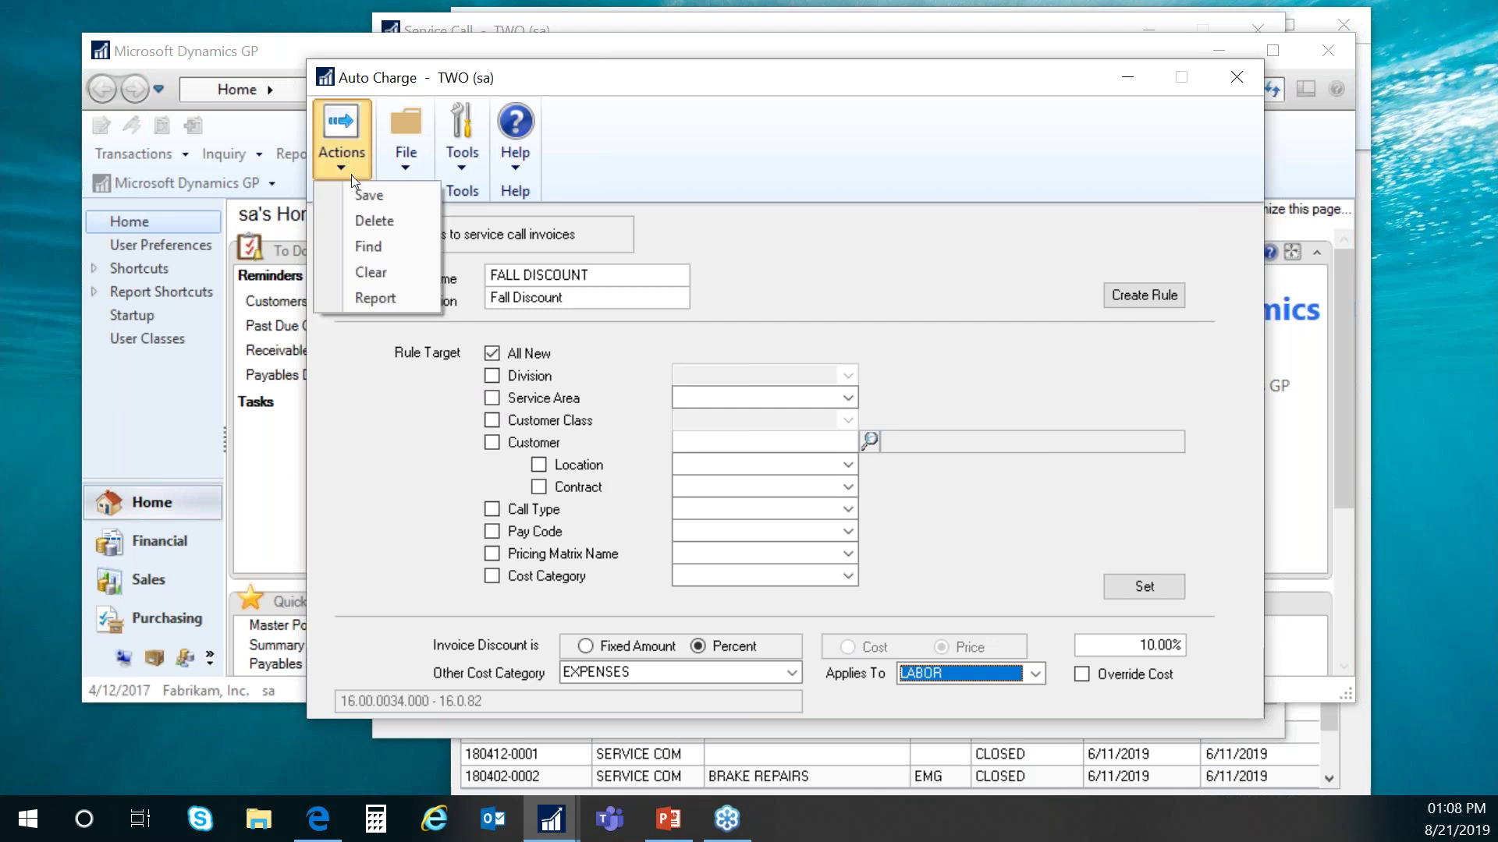
pyautogui.click(363, 195)
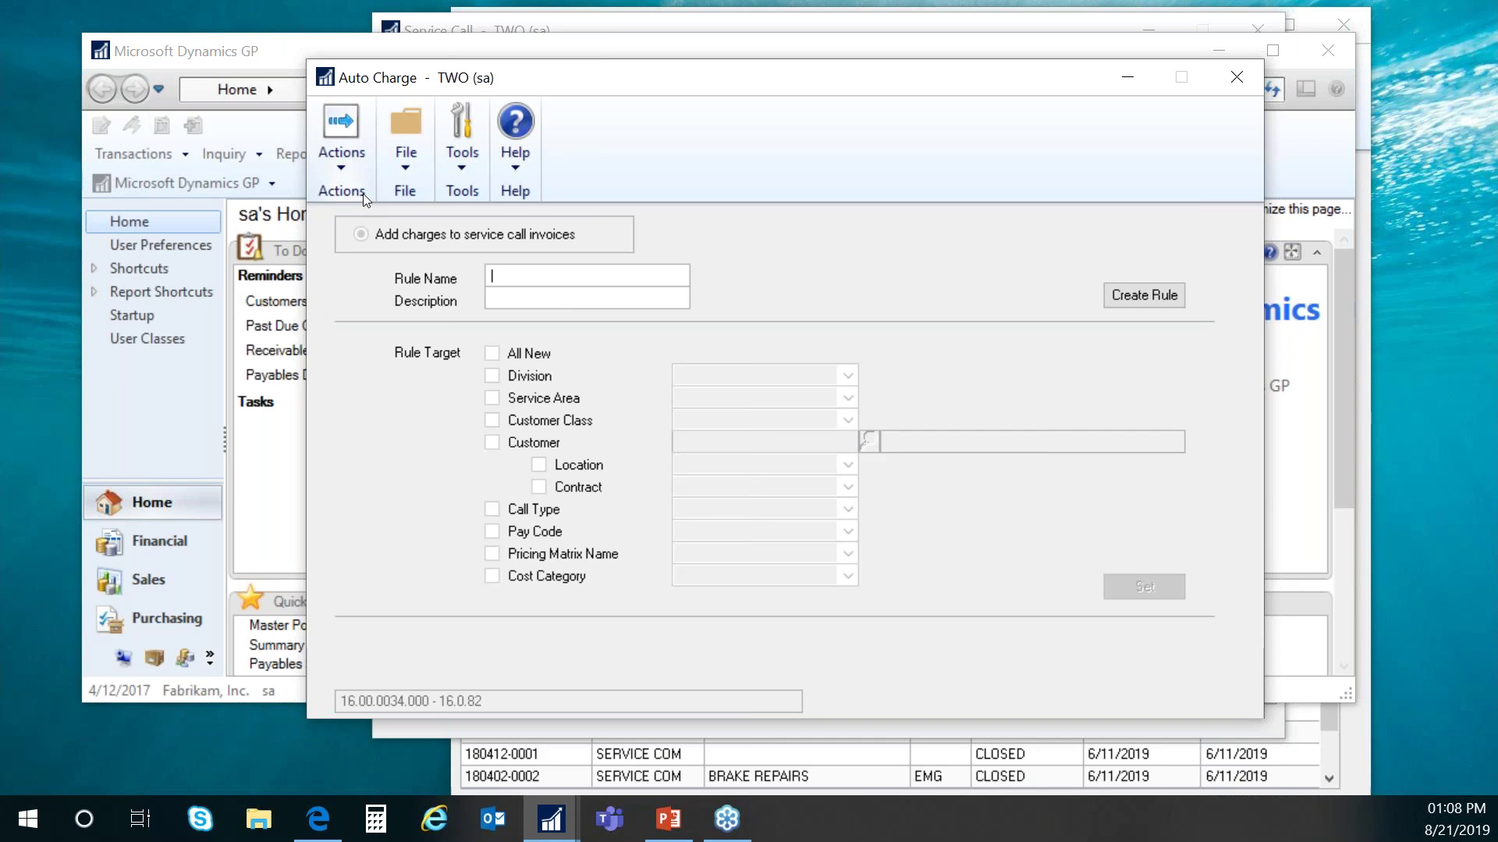
# Find the saved FALL DISCOUNT rule, reopen it to review its settings, and save it again.
pyautogui.click(346, 174)
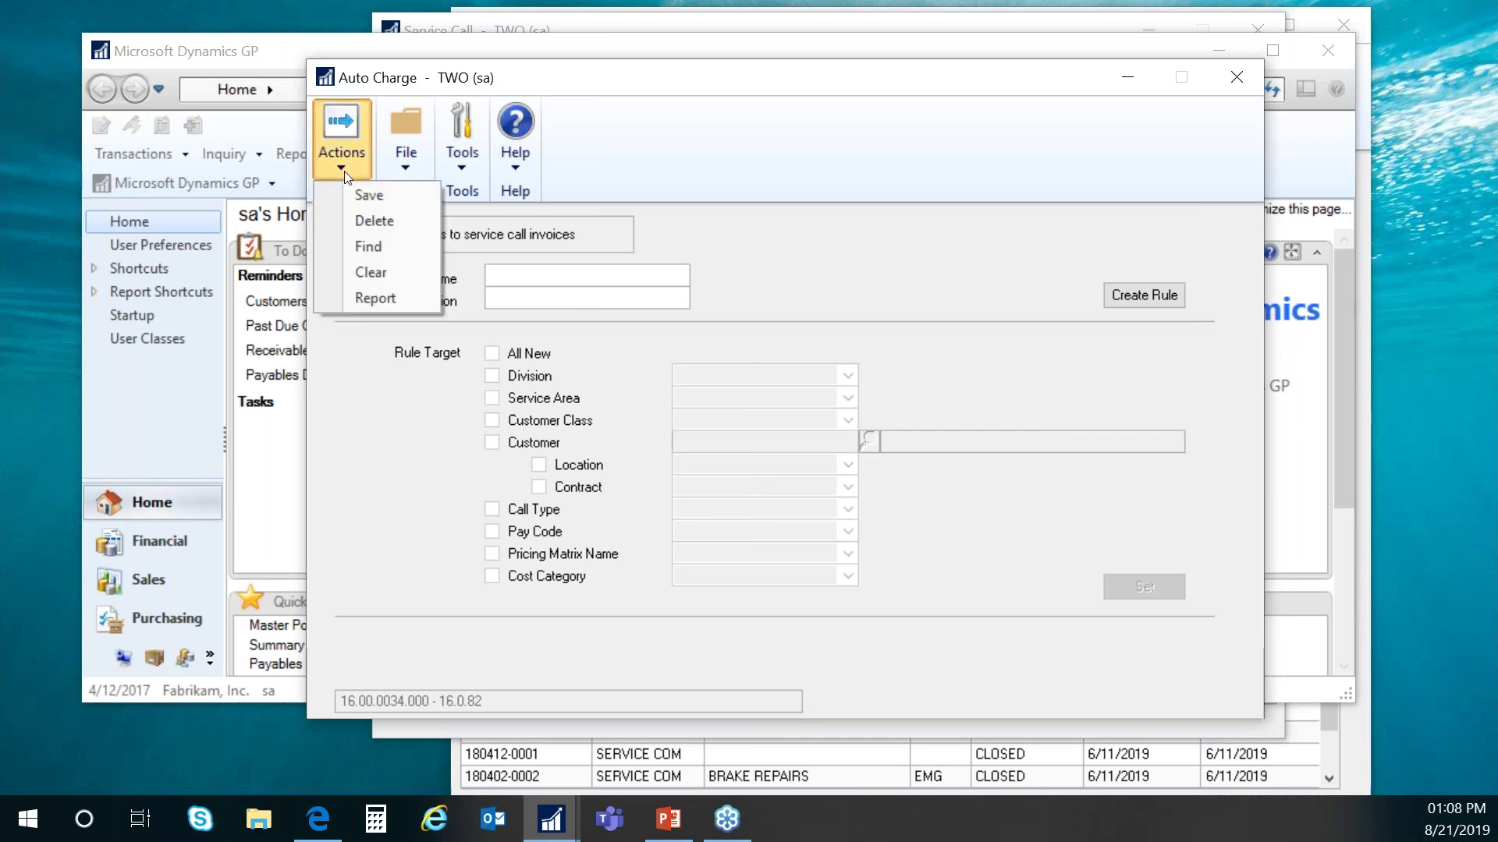
pyautogui.click(371, 248)
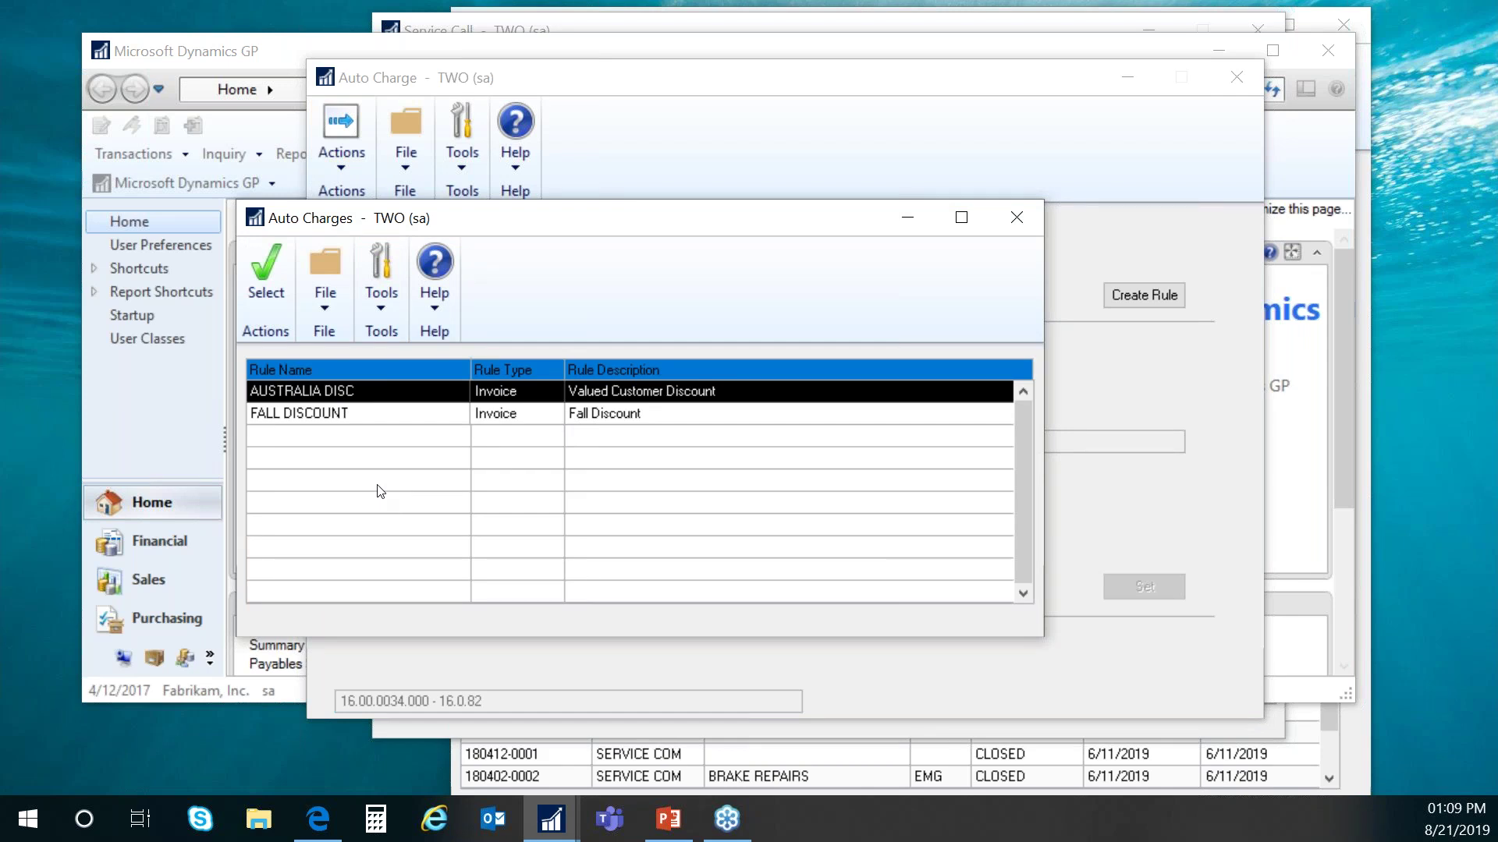
pyautogui.click(335, 418)
pyautogui.doubleClick(335, 420)
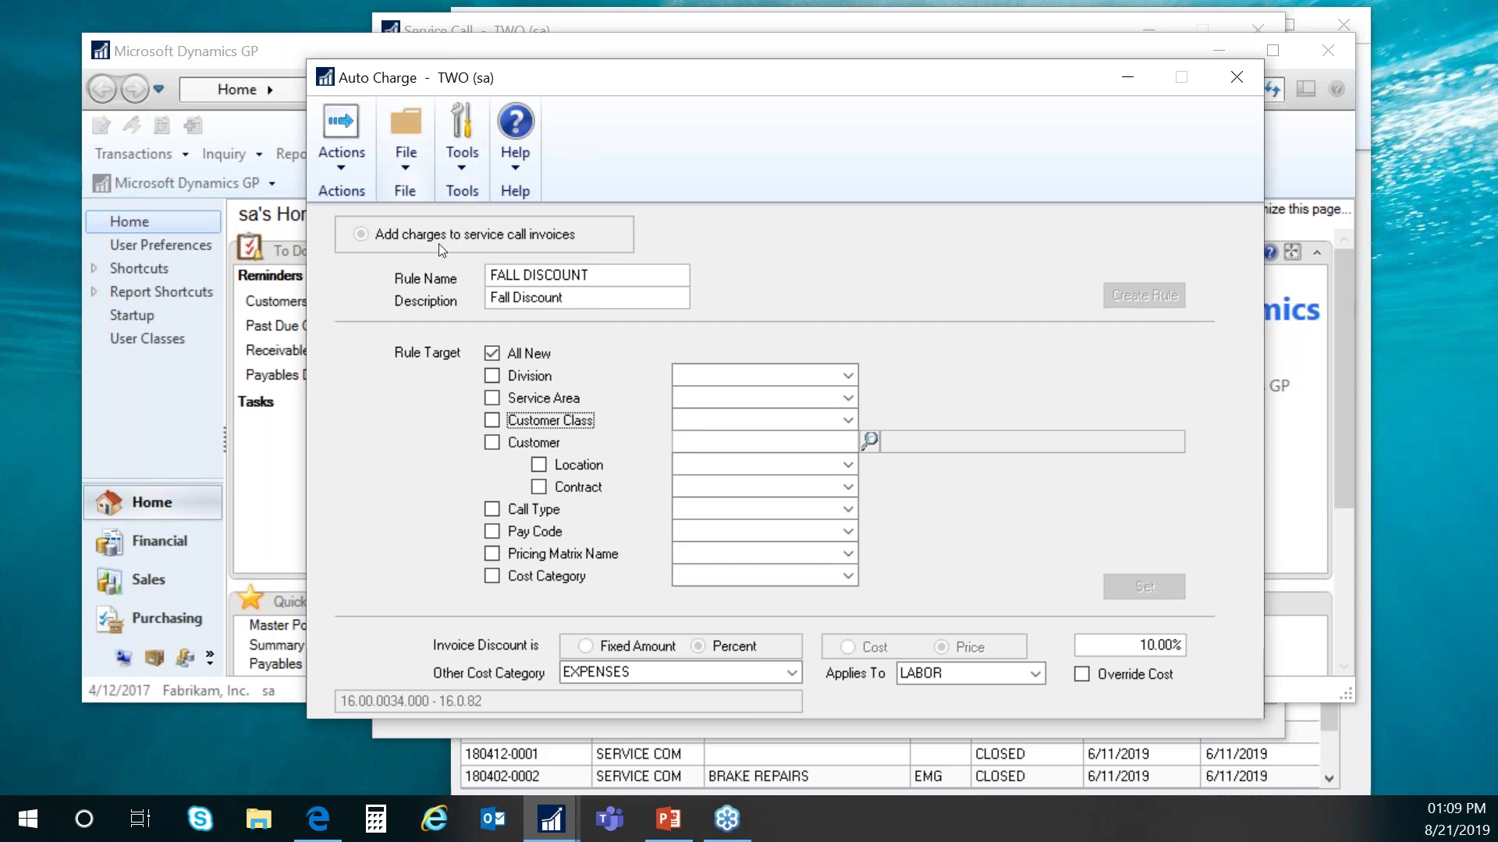
pyautogui.click(340, 176)
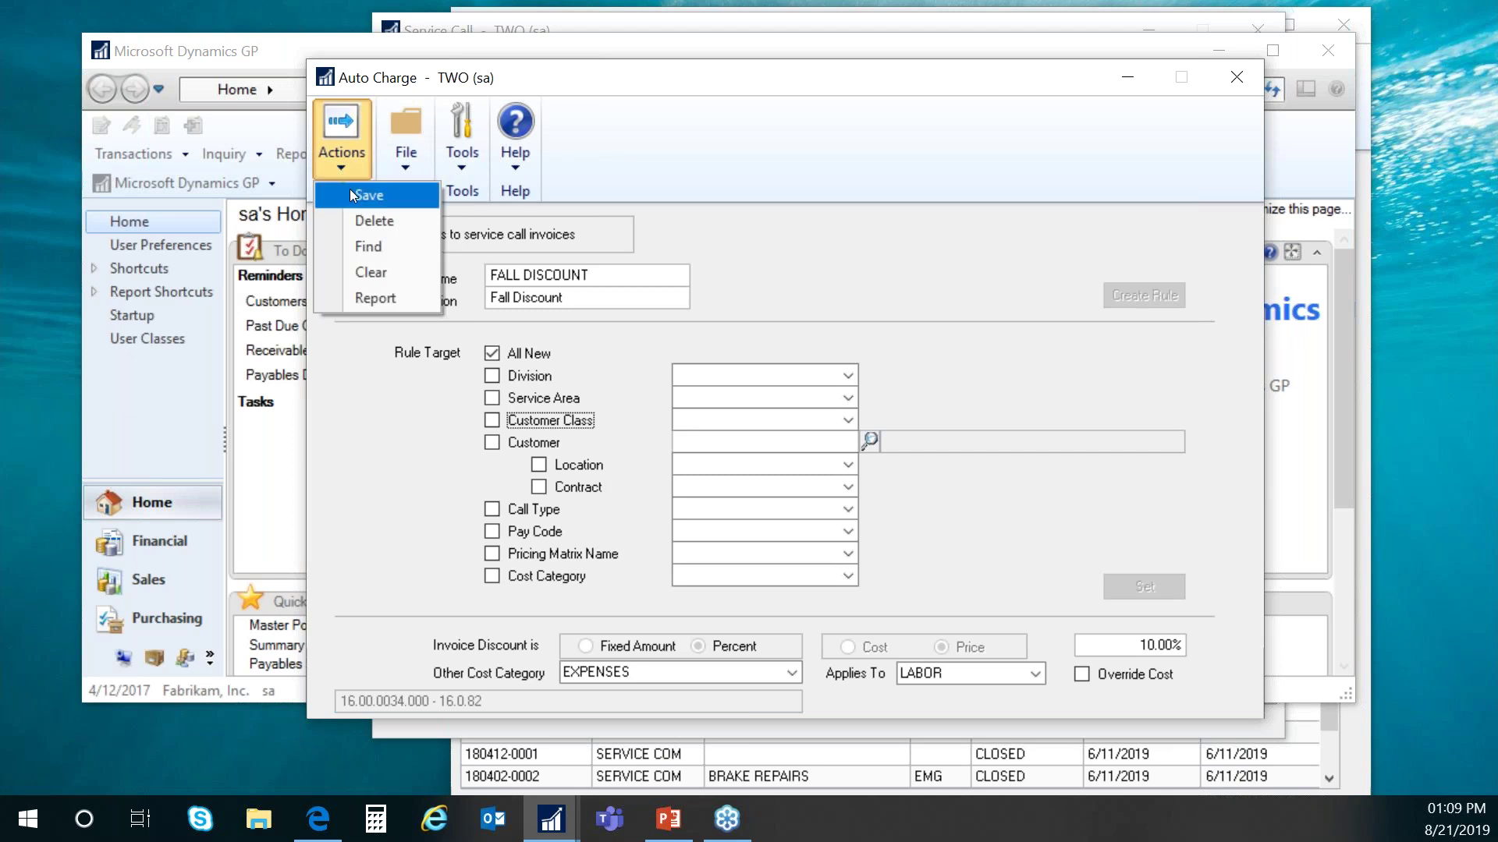
pyautogui.click(350, 189)
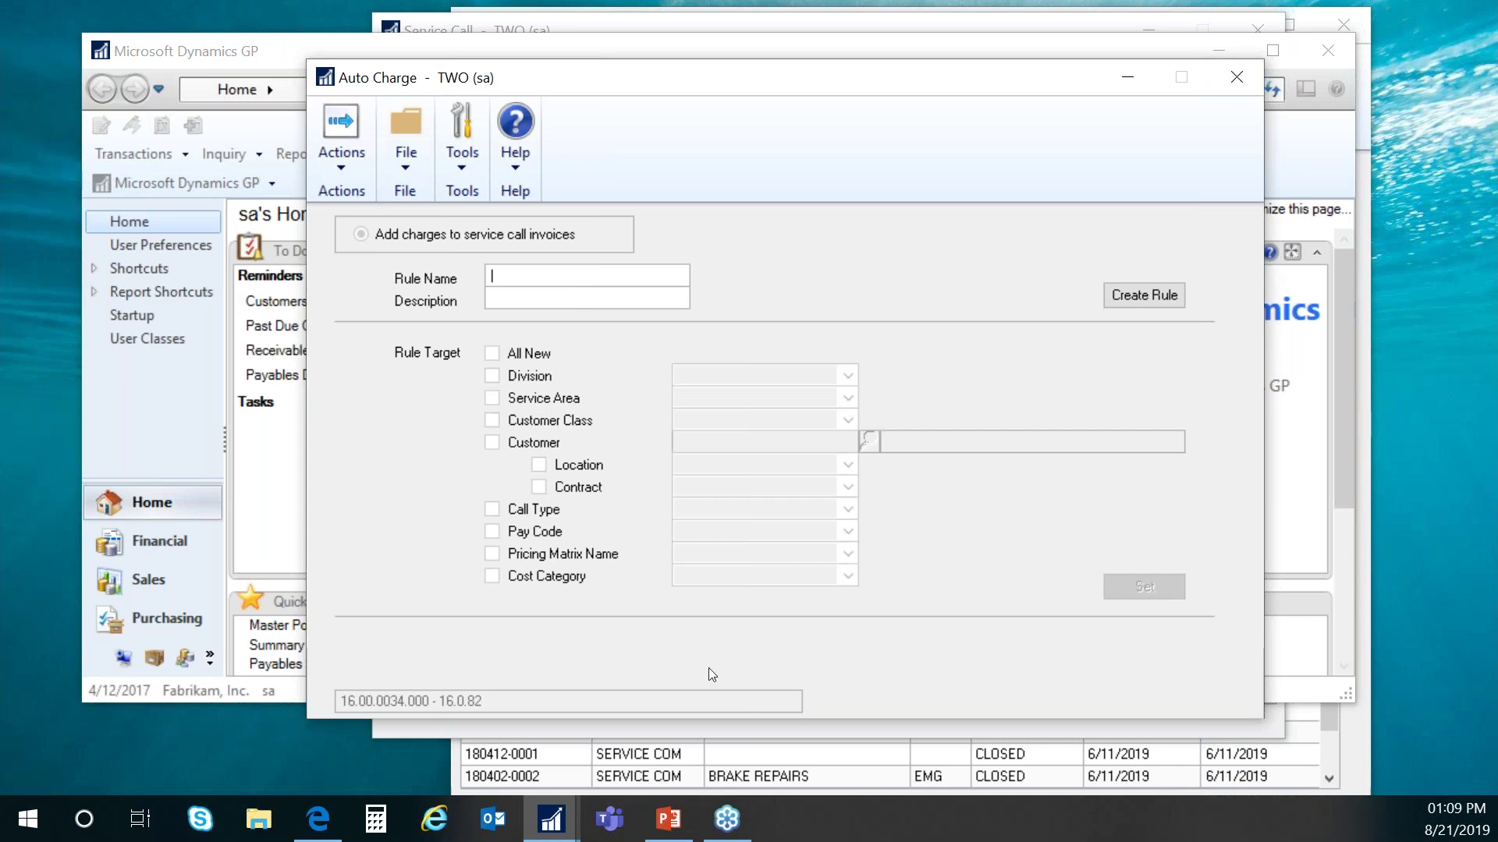
# Switch to the Service Call window for Clyde's Safe Service & Repairs and open the call's invoice.
pyautogui.click(551, 819)
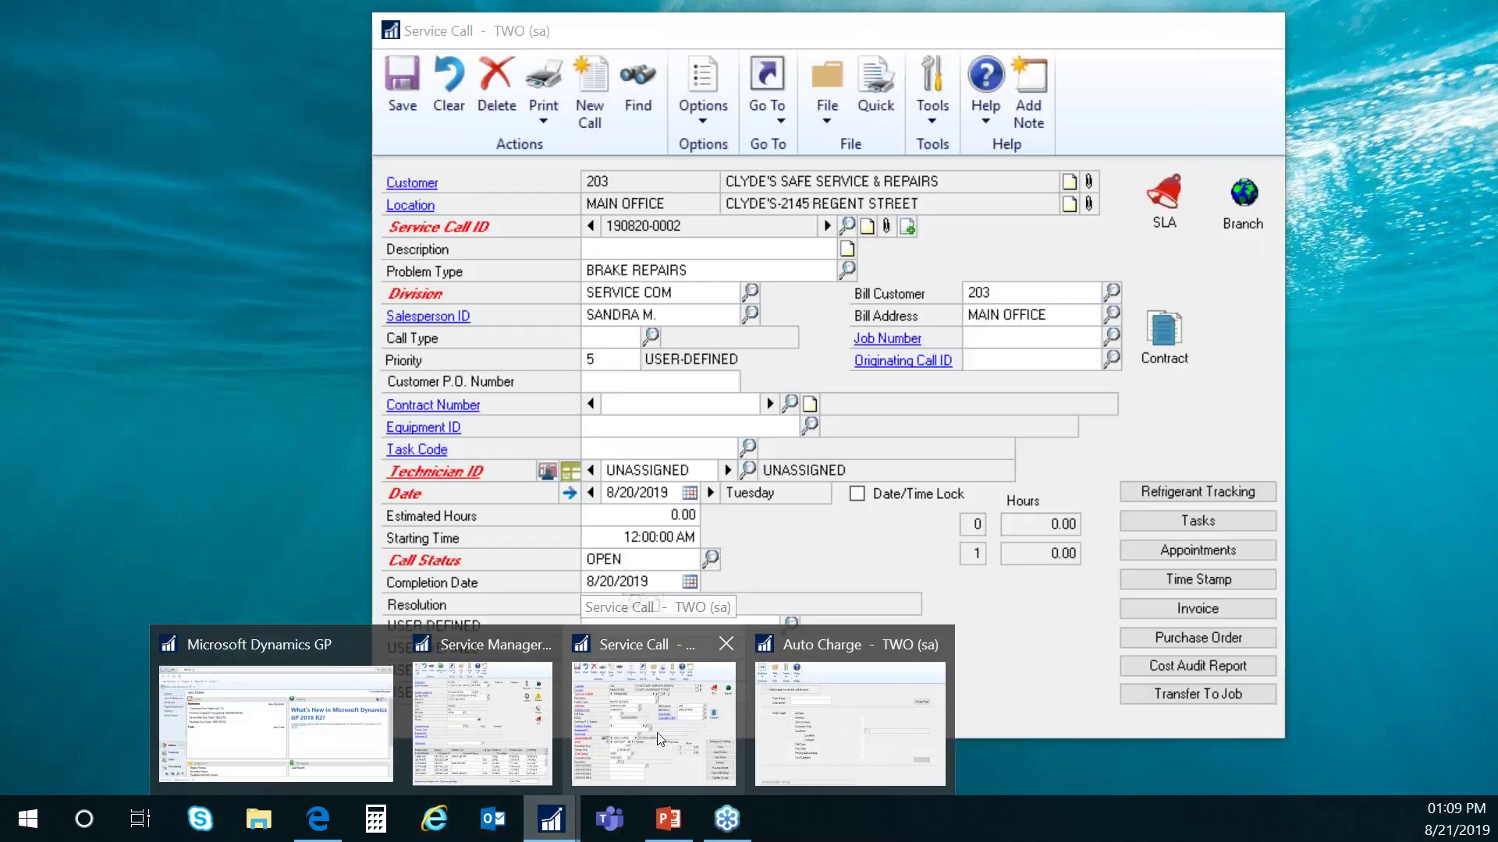
pyautogui.click(657, 733)
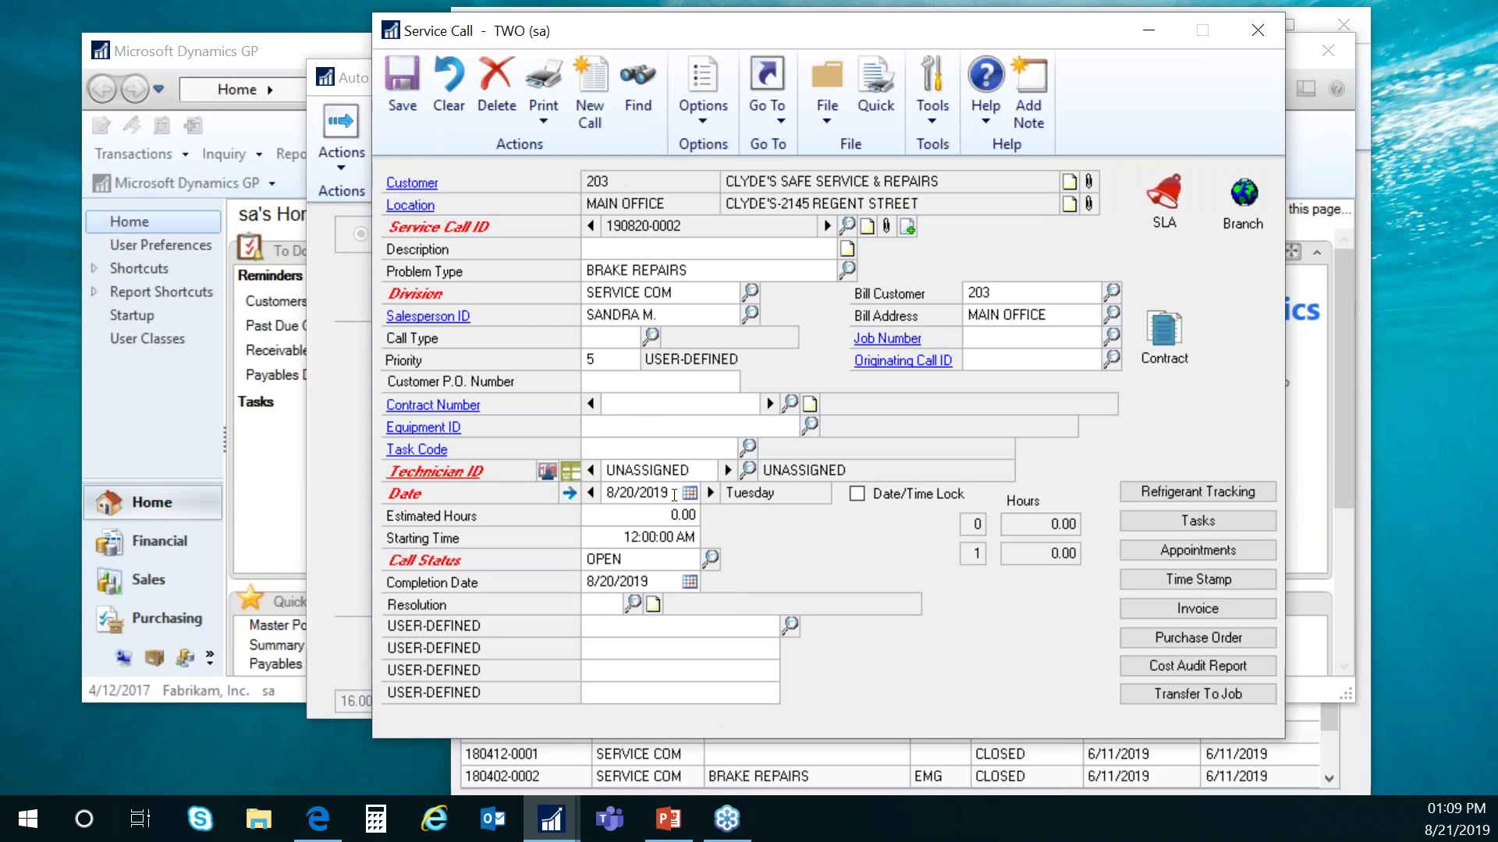
pyautogui.click(1140, 616)
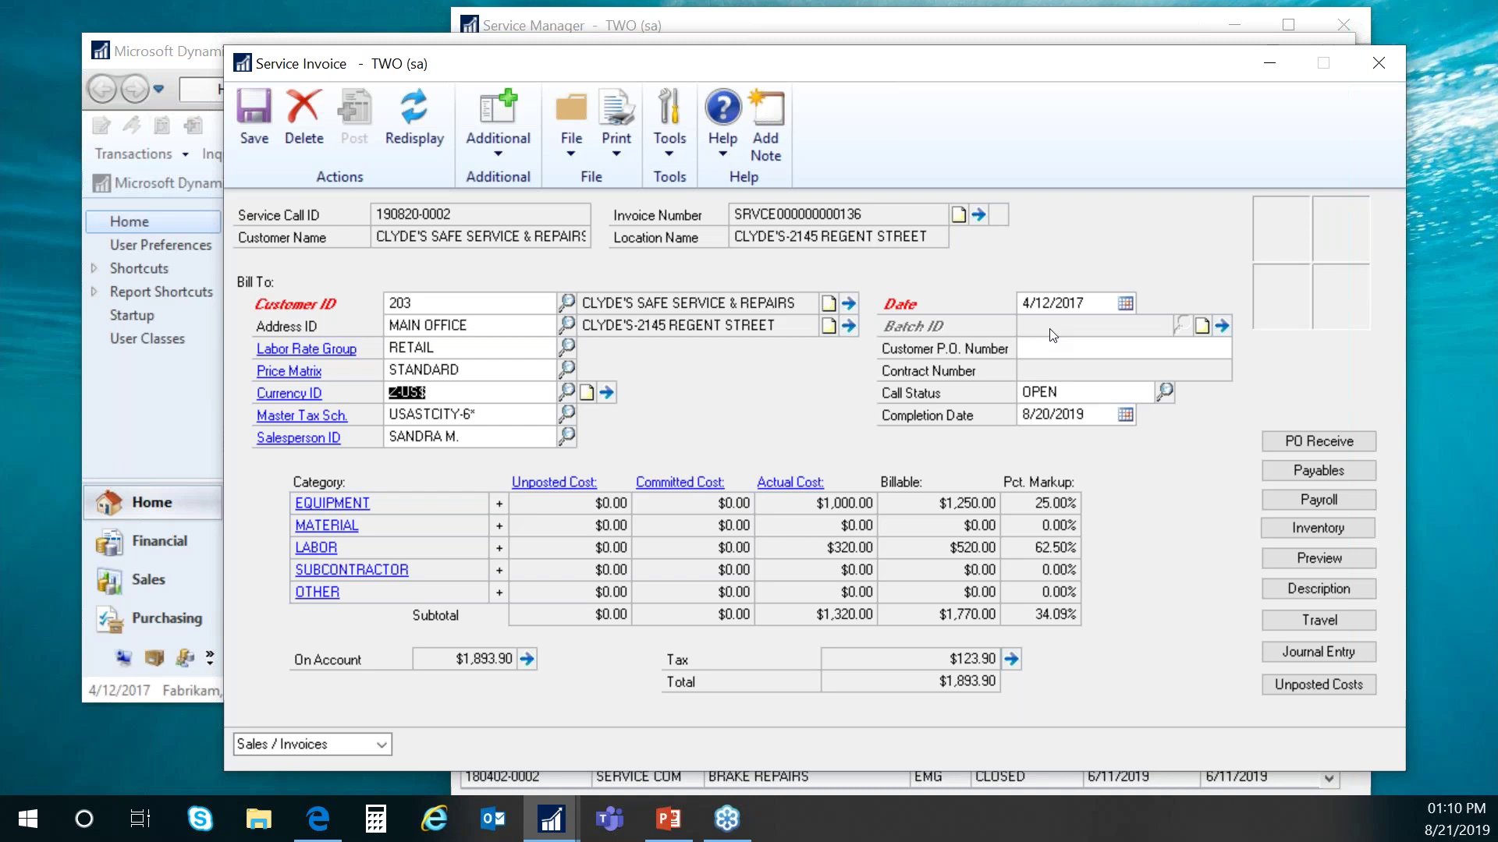
# Try to add AutoCharges to the service invoice while its call status is OPEN.
pyautogui.click(509, 153)
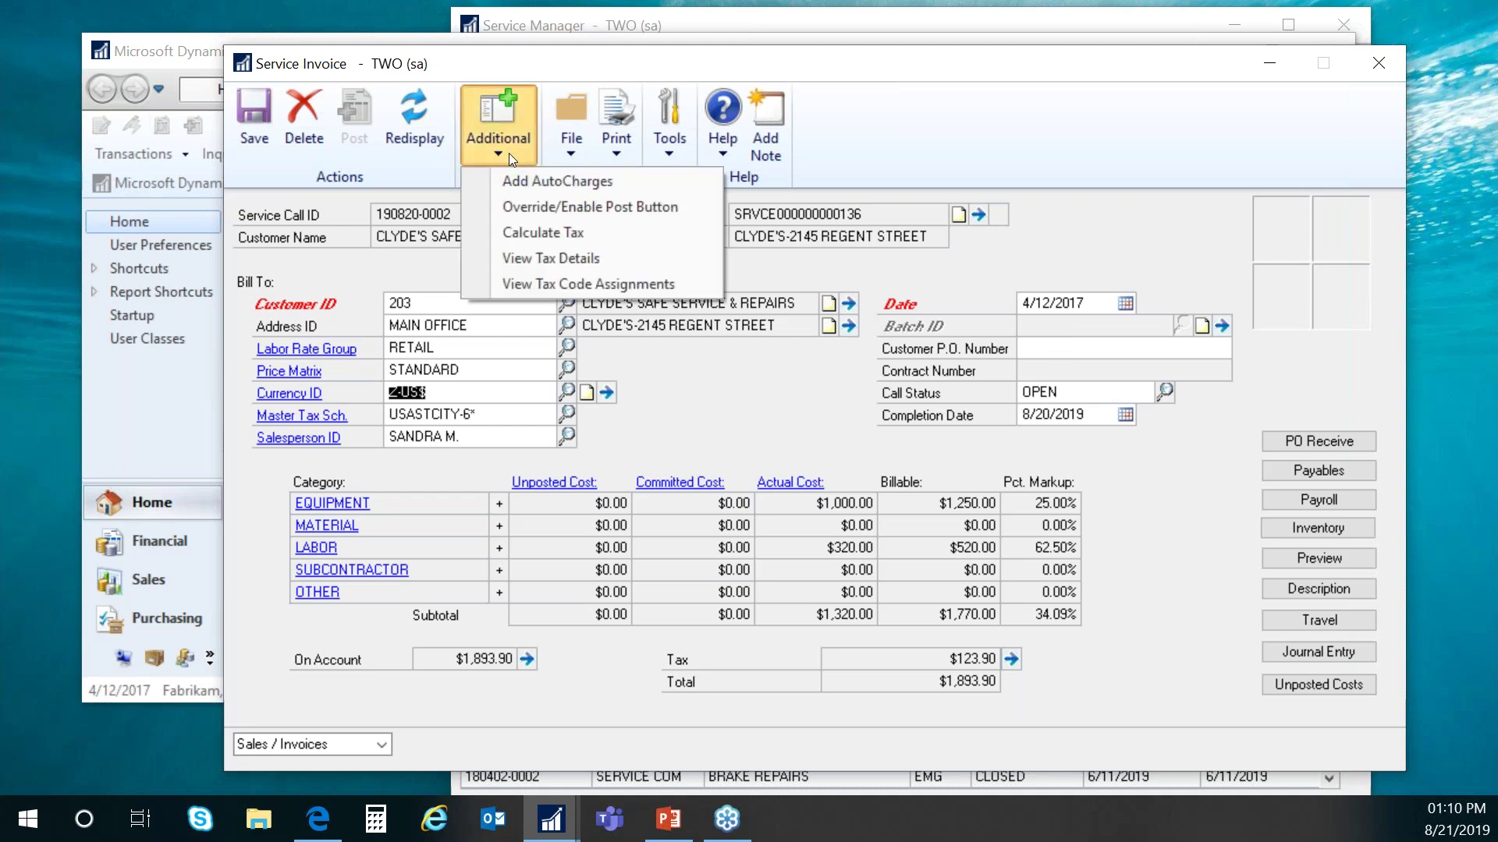
pyautogui.click(567, 183)
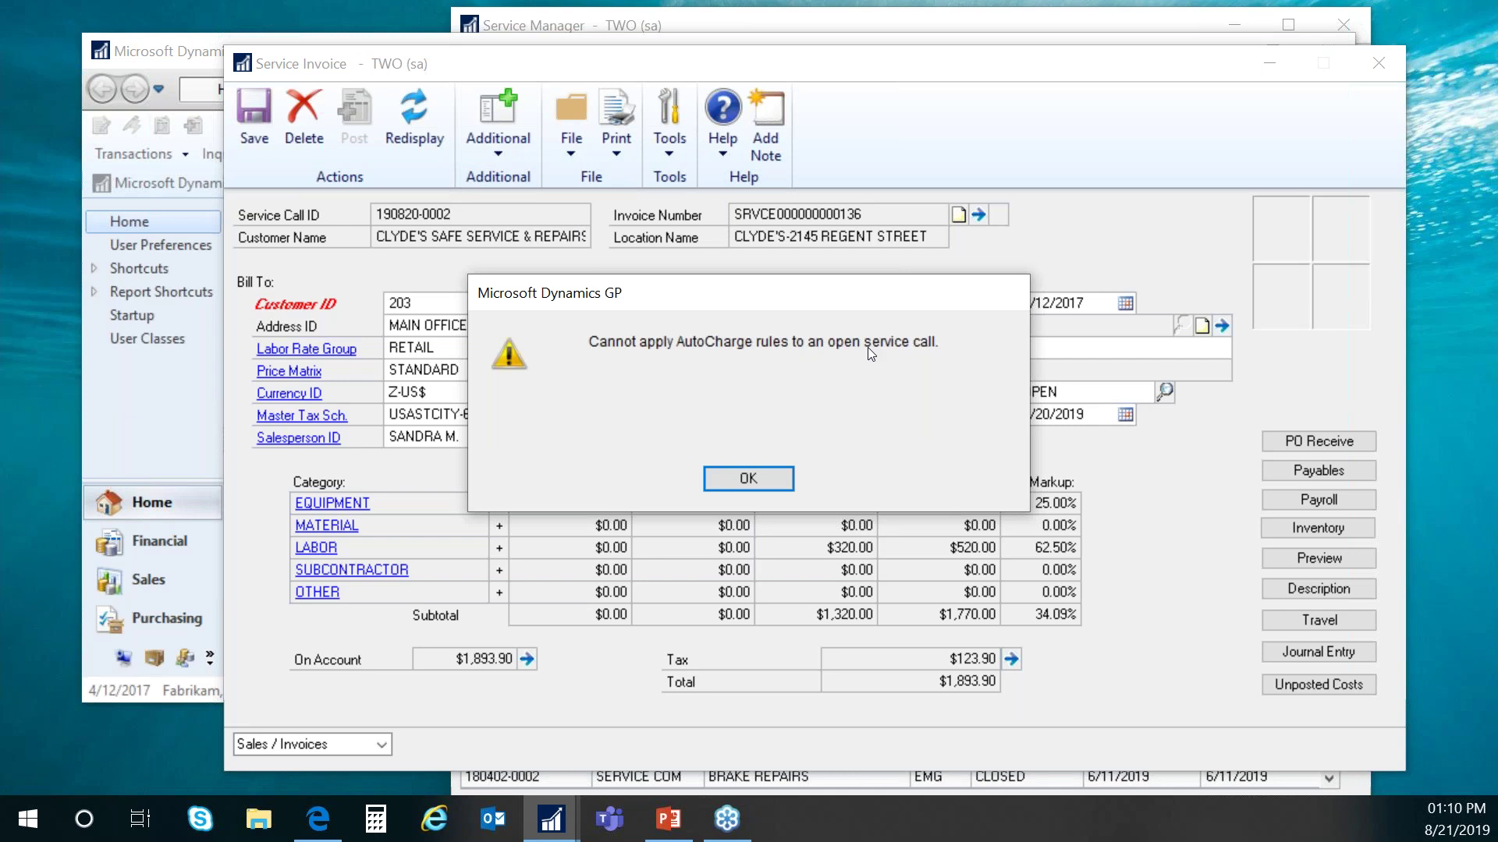
pyautogui.click(763, 477)
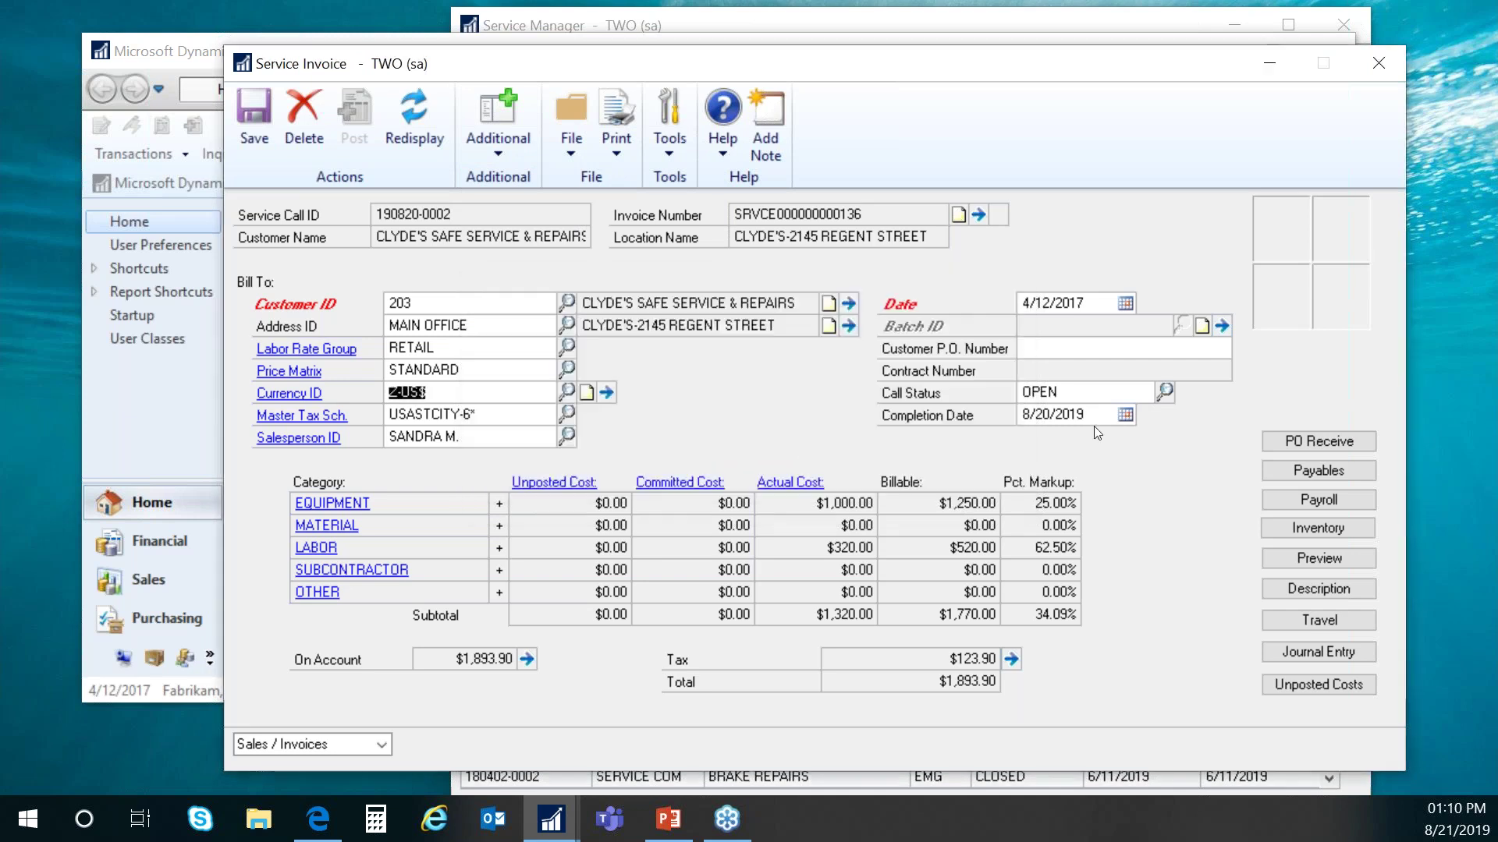
# Set the invoice's call status to COMPLETE and add the AutoCharges to it.
pyautogui.click(1169, 392)
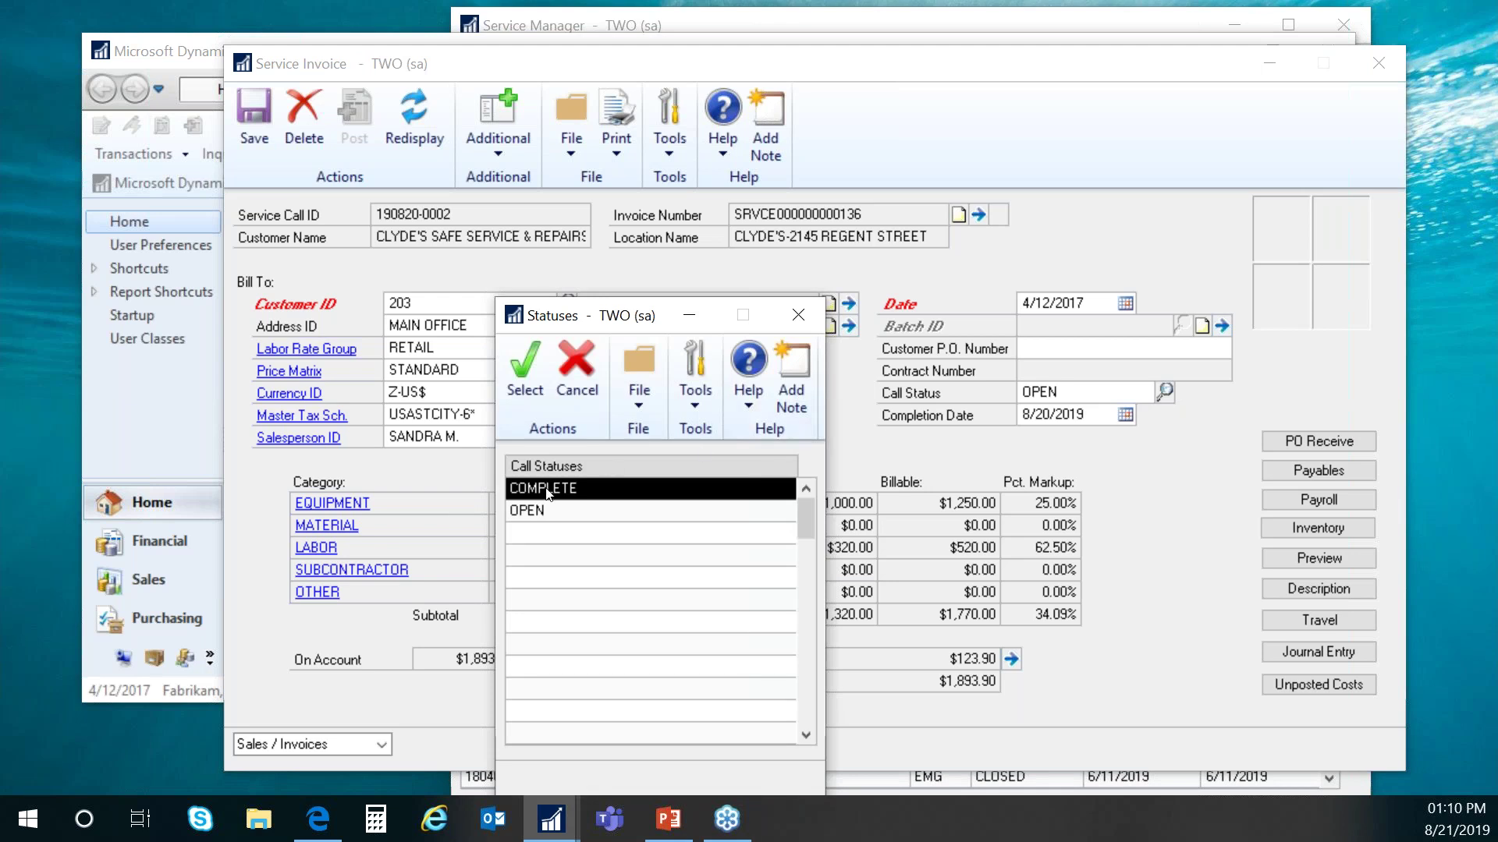
pyautogui.click(542, 389)
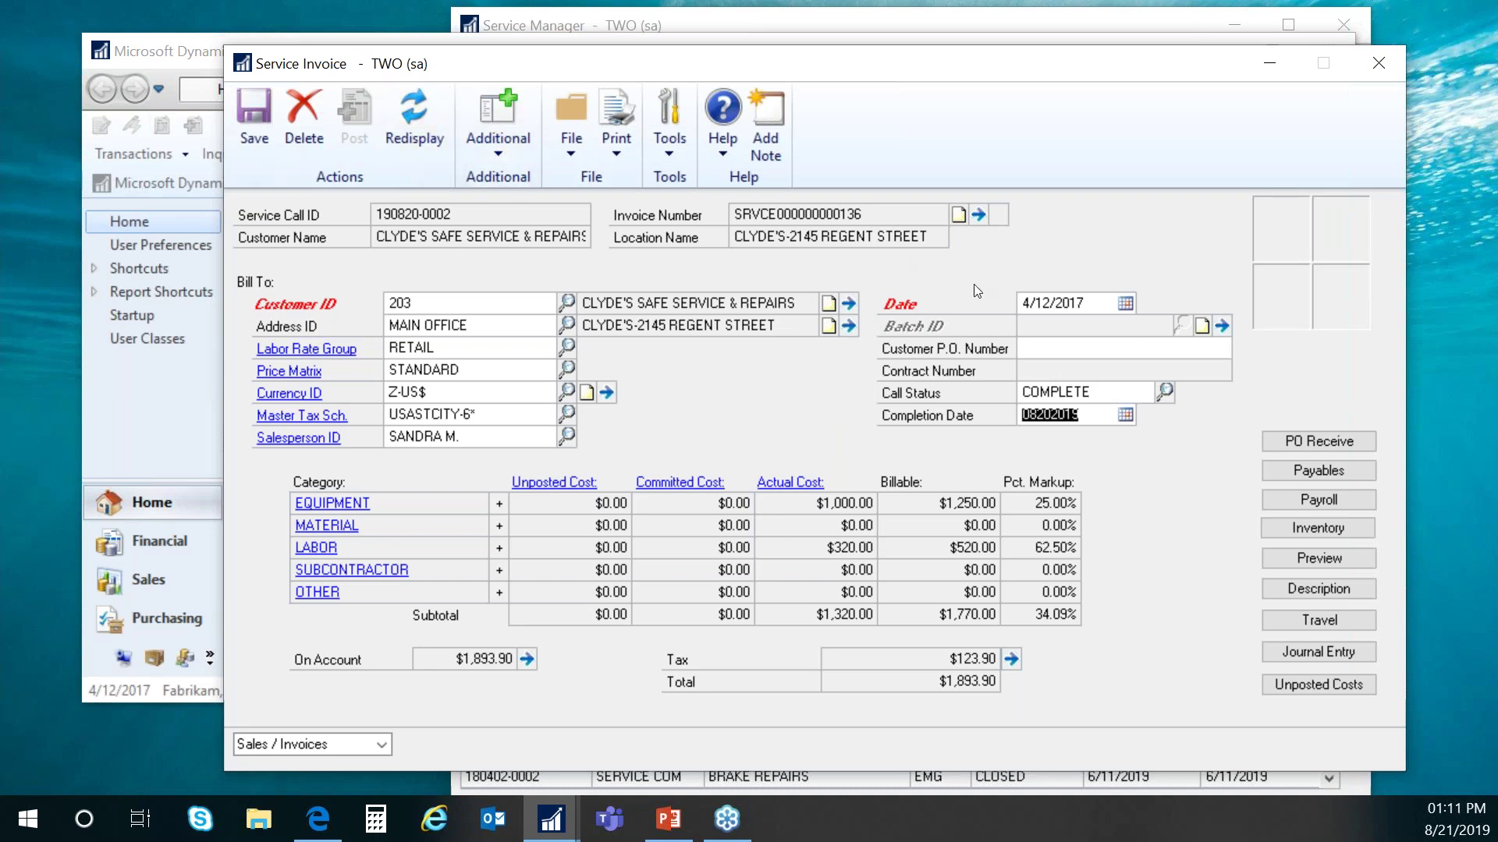
pyautogui.click(504, 148)
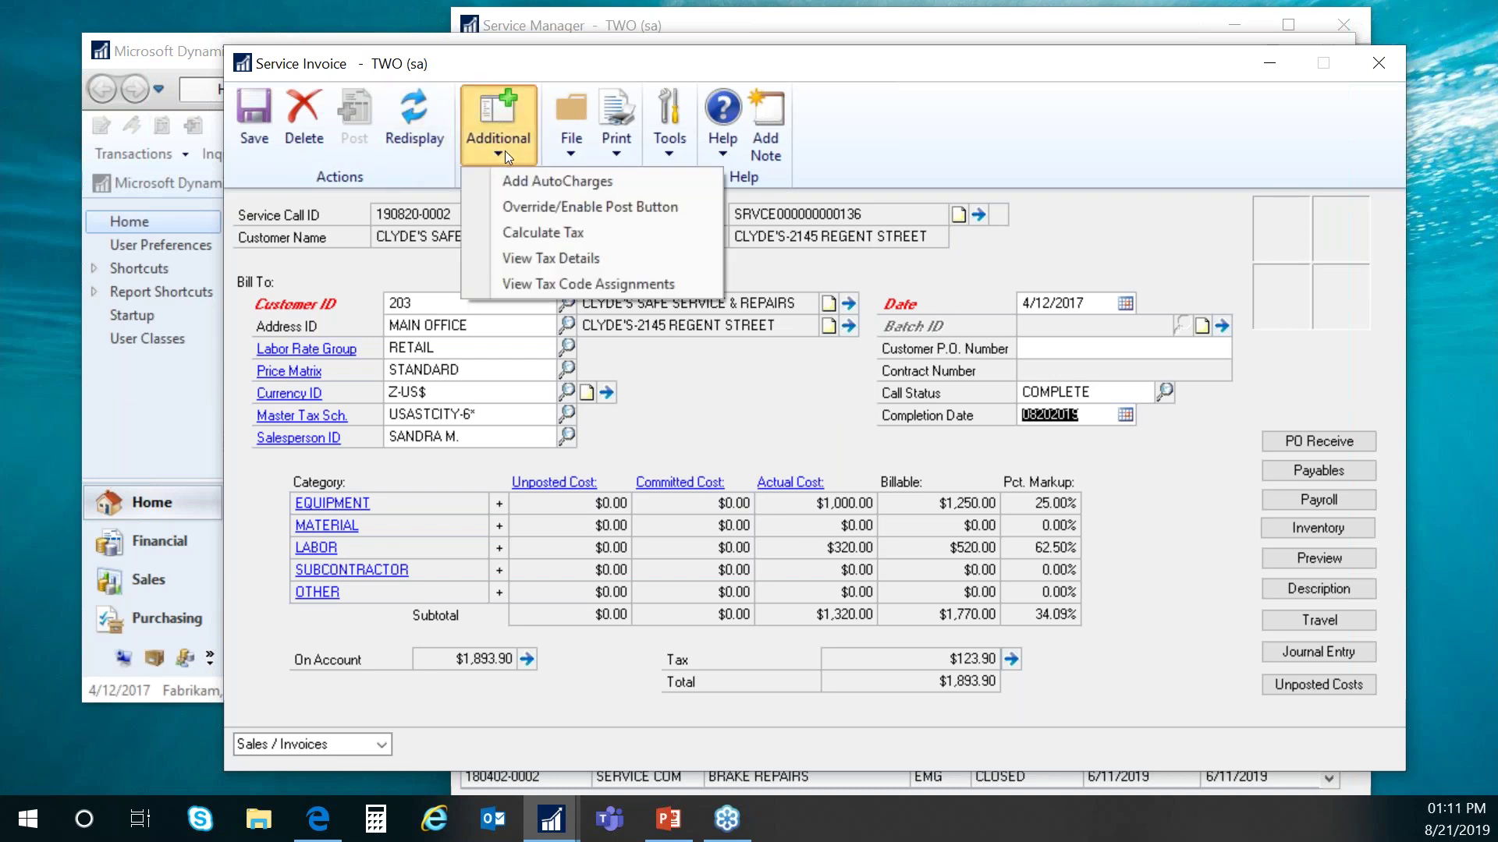
pyautogui.click(518, 180)
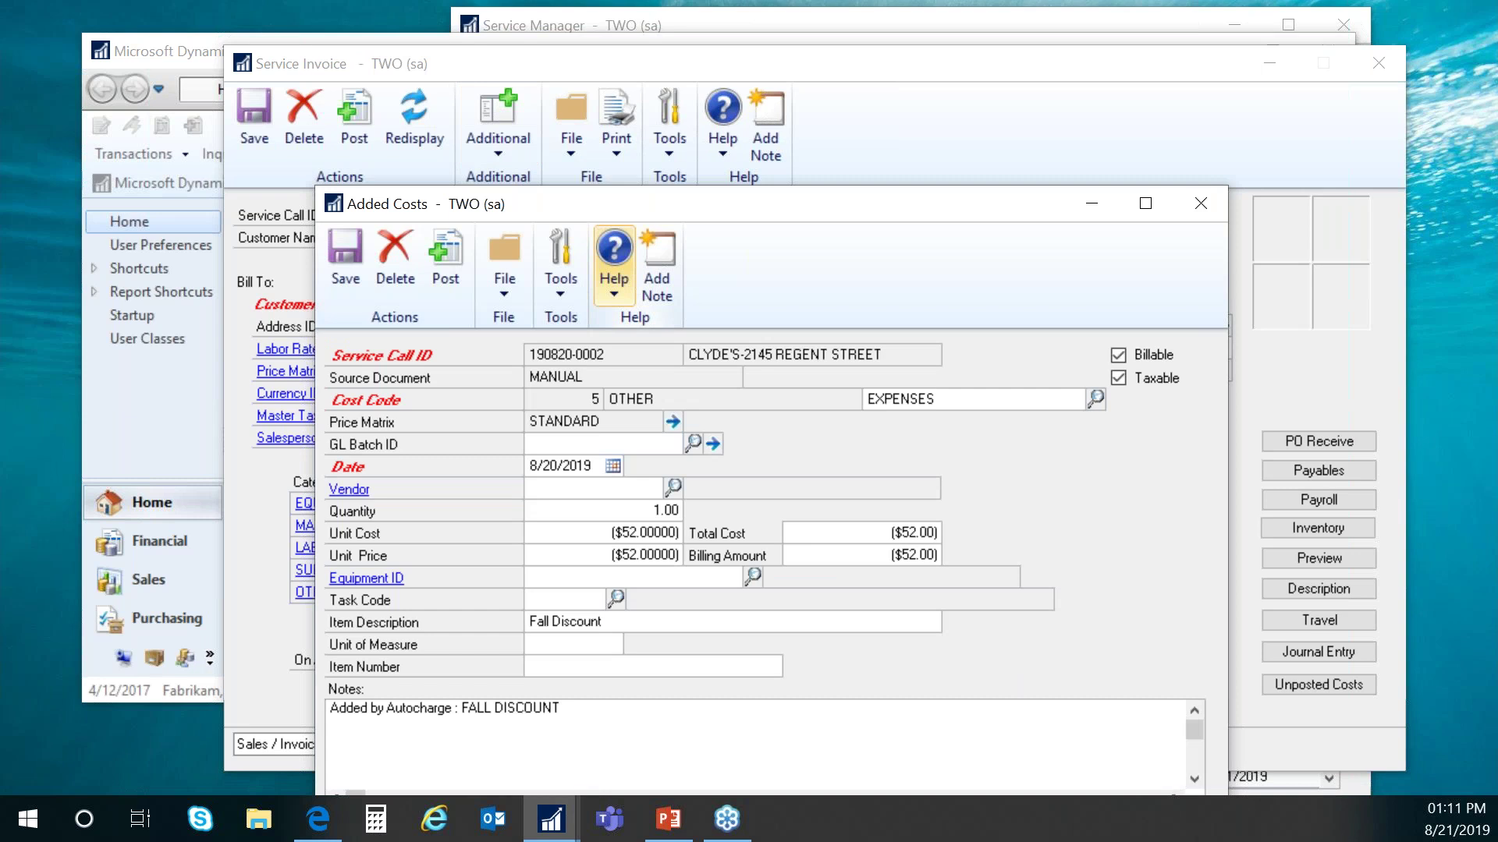
# Return to the service invoice and open the cost details of the OTHER category to examine the discount line.
pyautogui.click(940, 595)
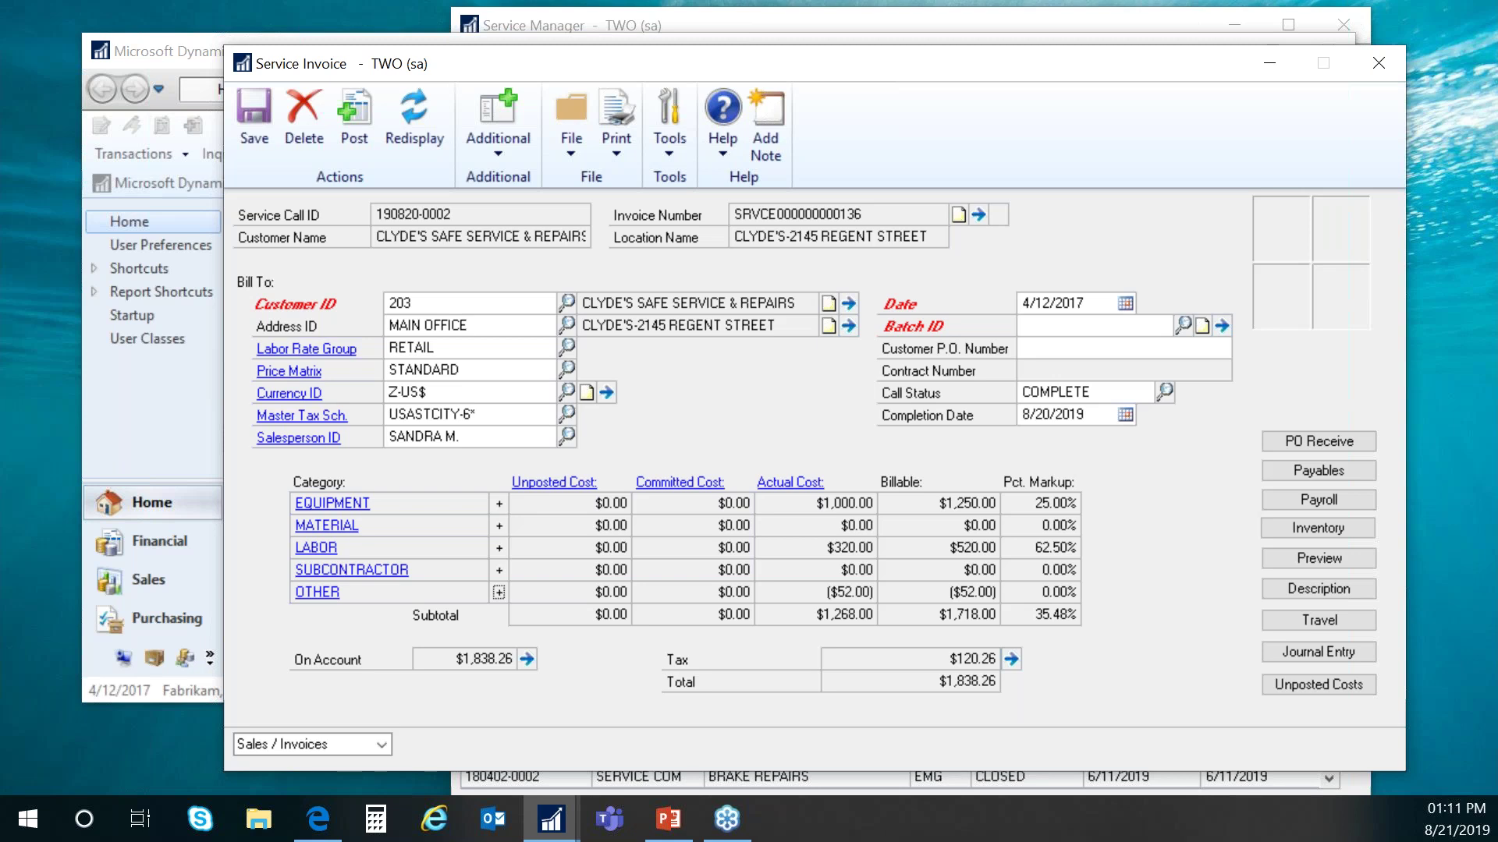
pyautogui.click(320, 595)
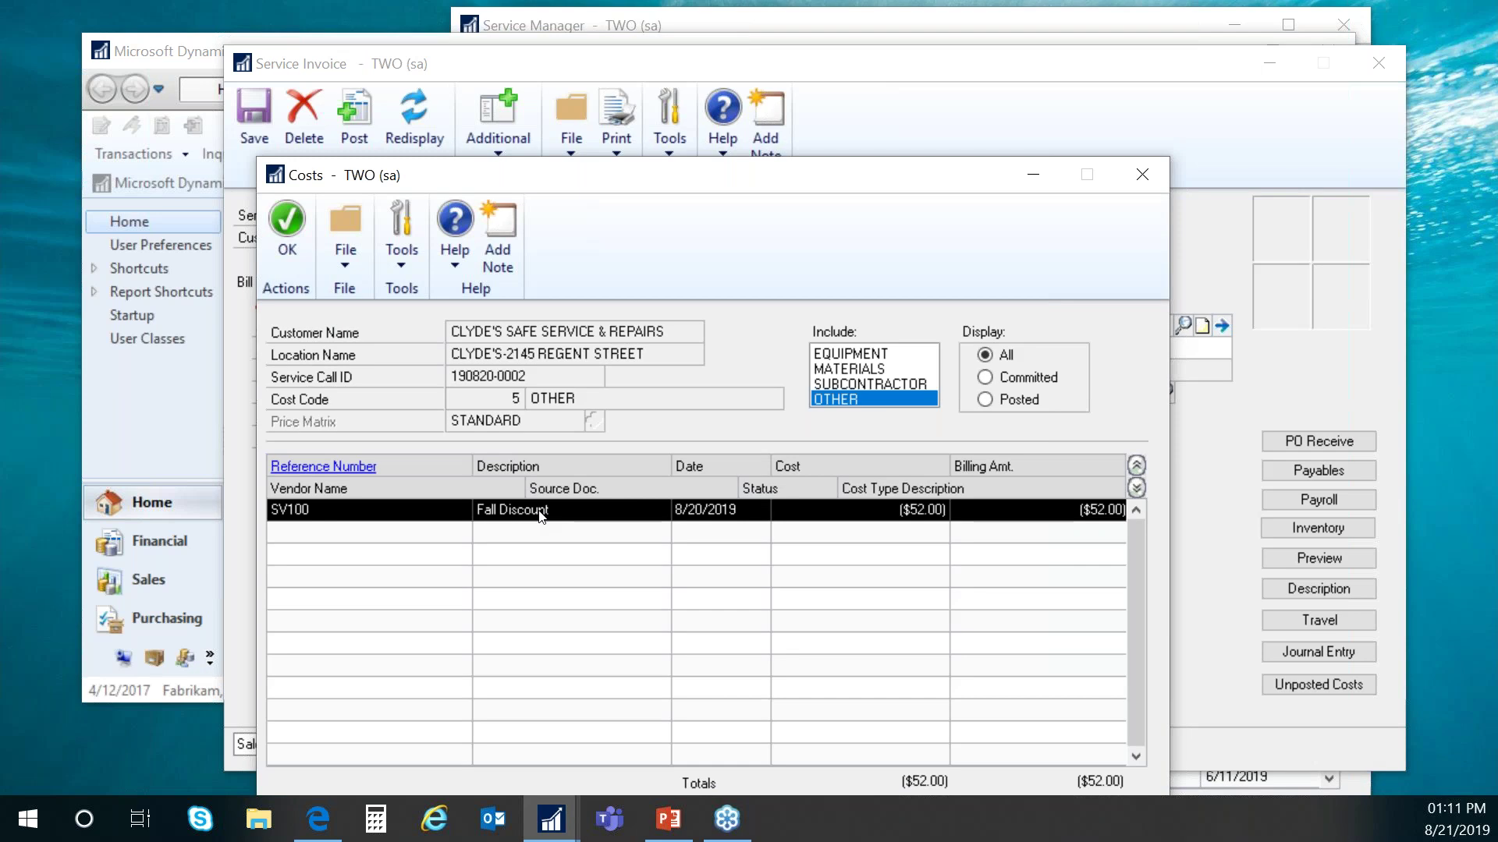
# Open the Fall Discount cost adjustment record to examine its amounts and notes, save it, and close the cost details.
pyautogui.click(320, 466)
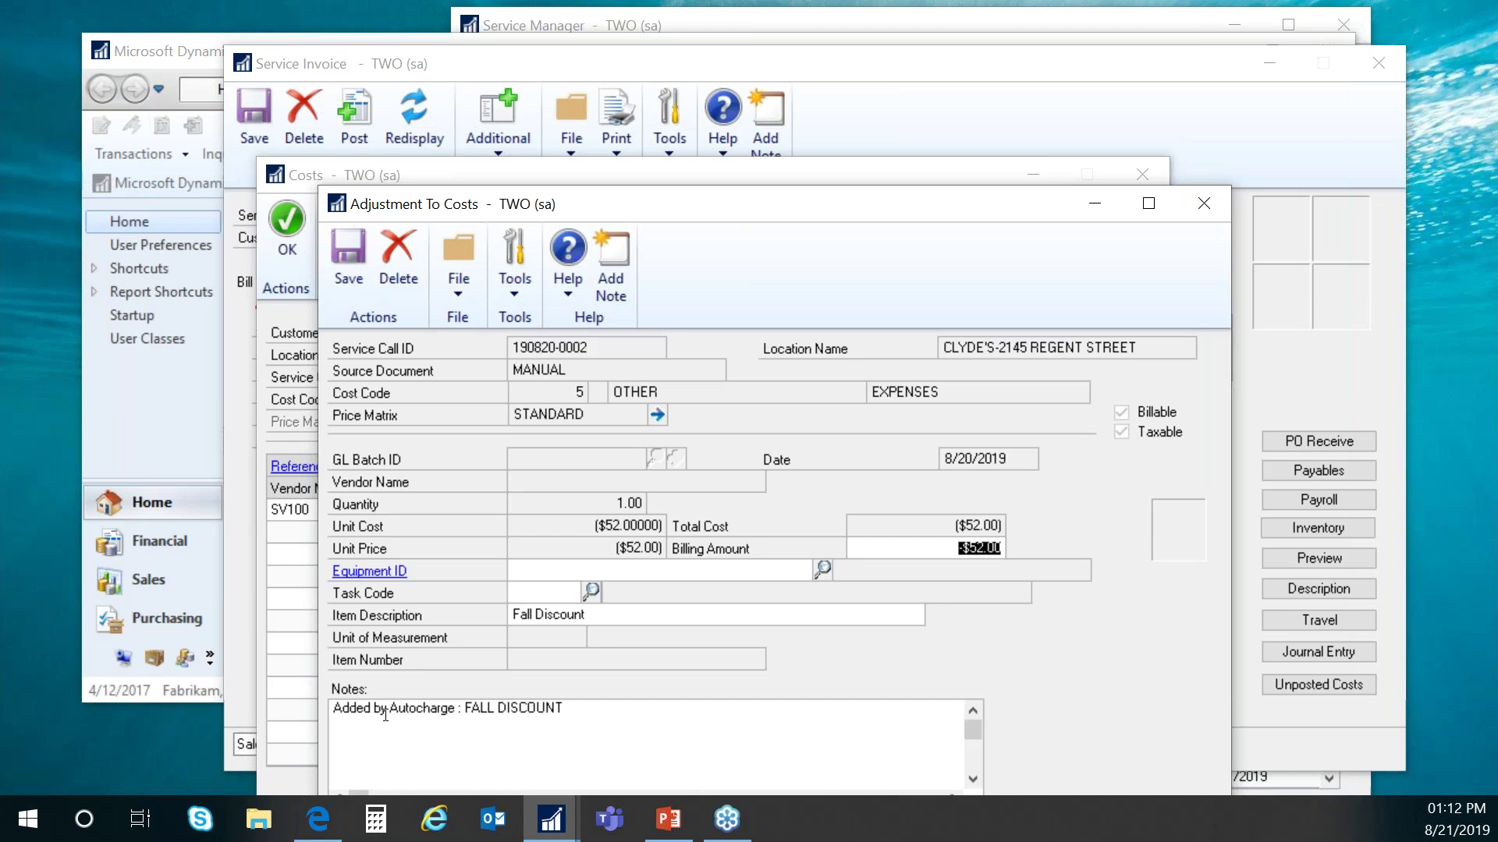
pyautogui.click(359, 252)
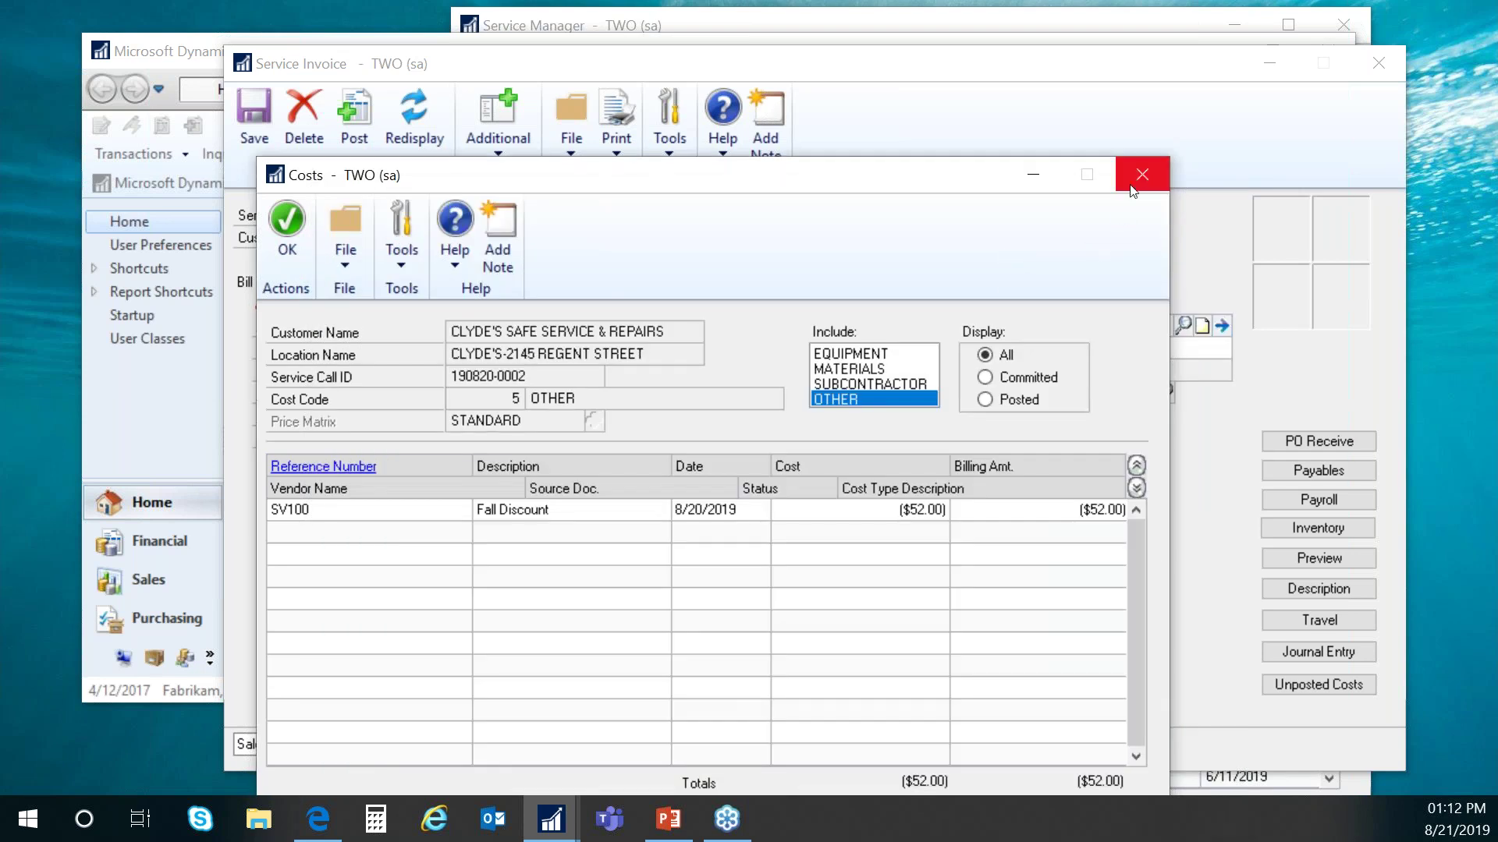
pyautogui.click(1140, 175)
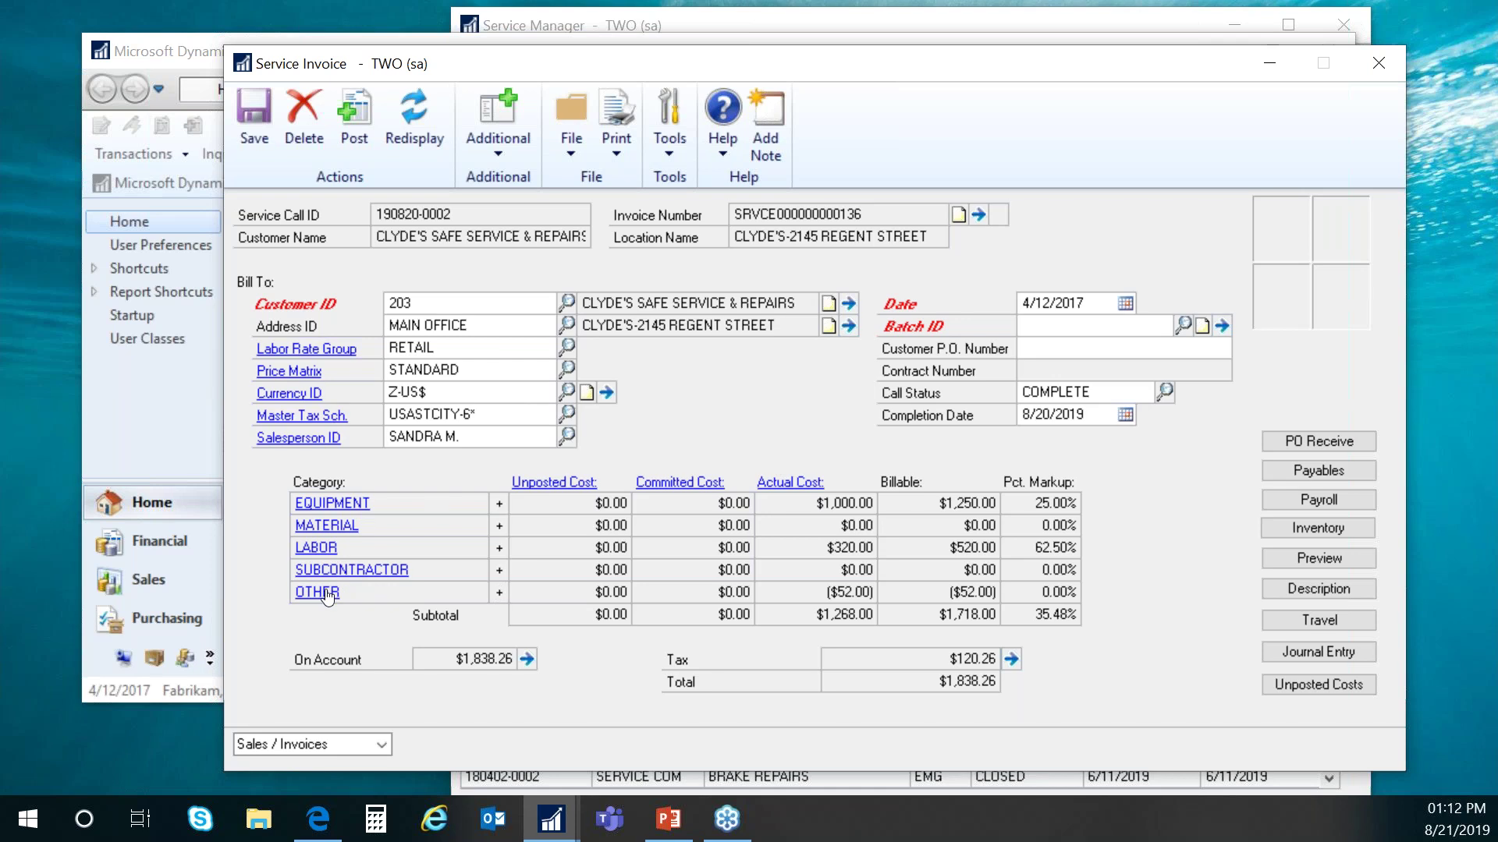
# Delete the Fall Discount cost from the OTHER category without outputting the General Posting Journal, and delete the service invoice.
pyautogui.click(498, 592)
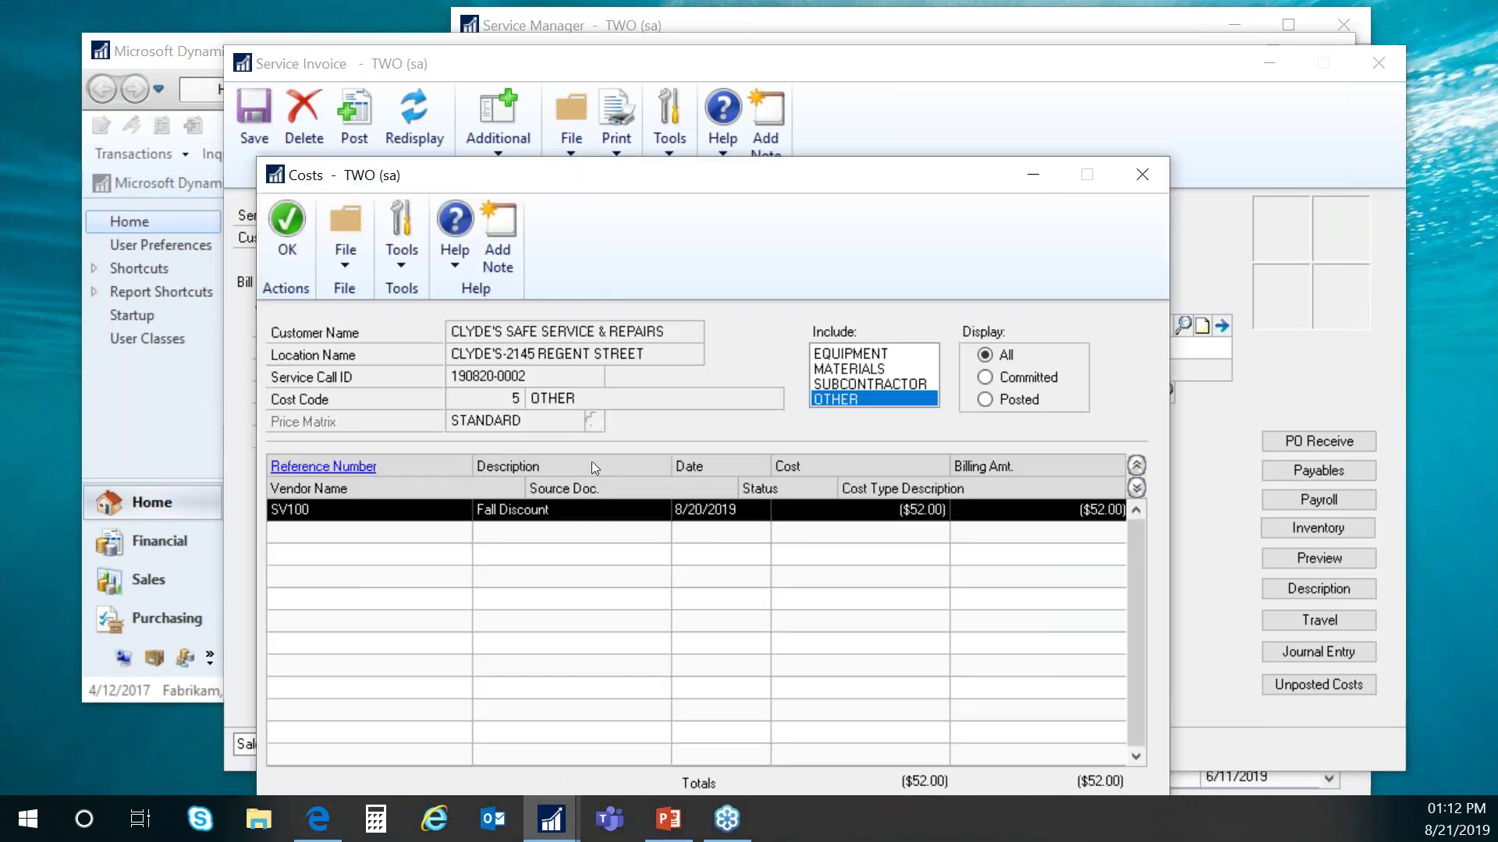
pyautogui.doubleClick(384, 504)
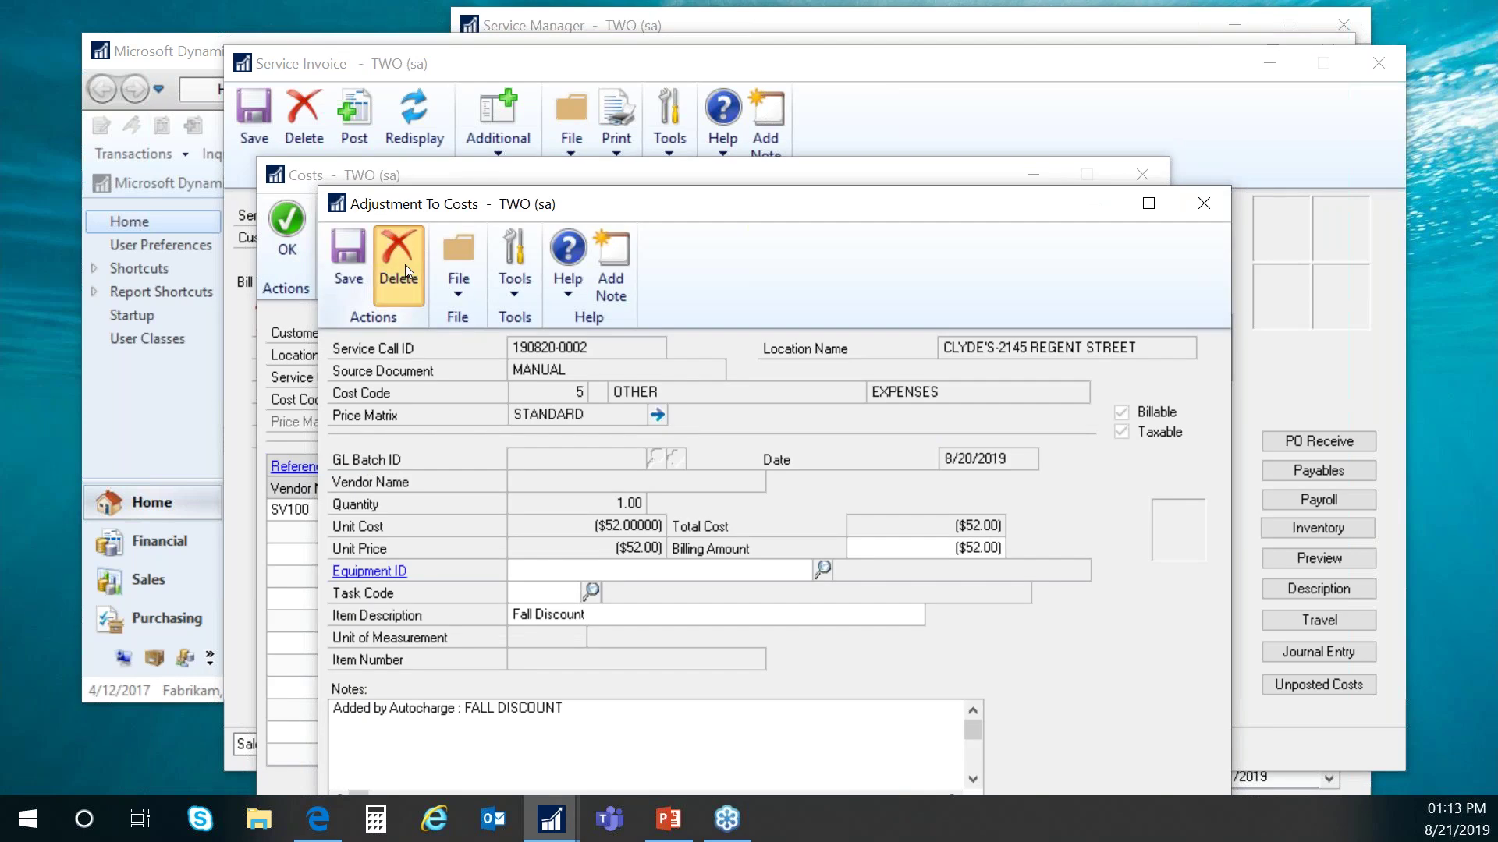
pyautogui.click(400, 265)
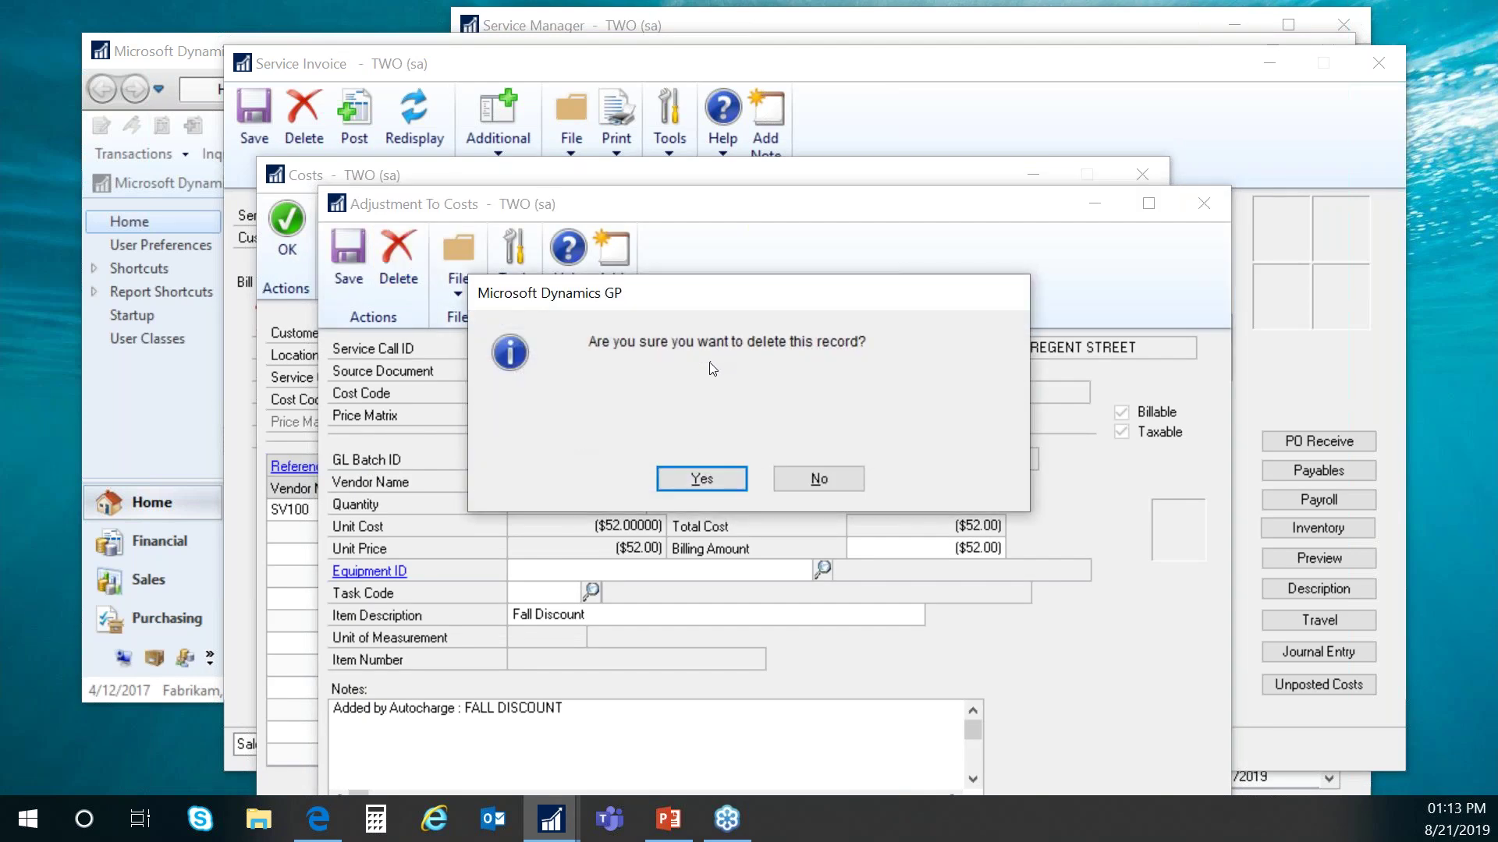
pyautogui.click(698, 480)
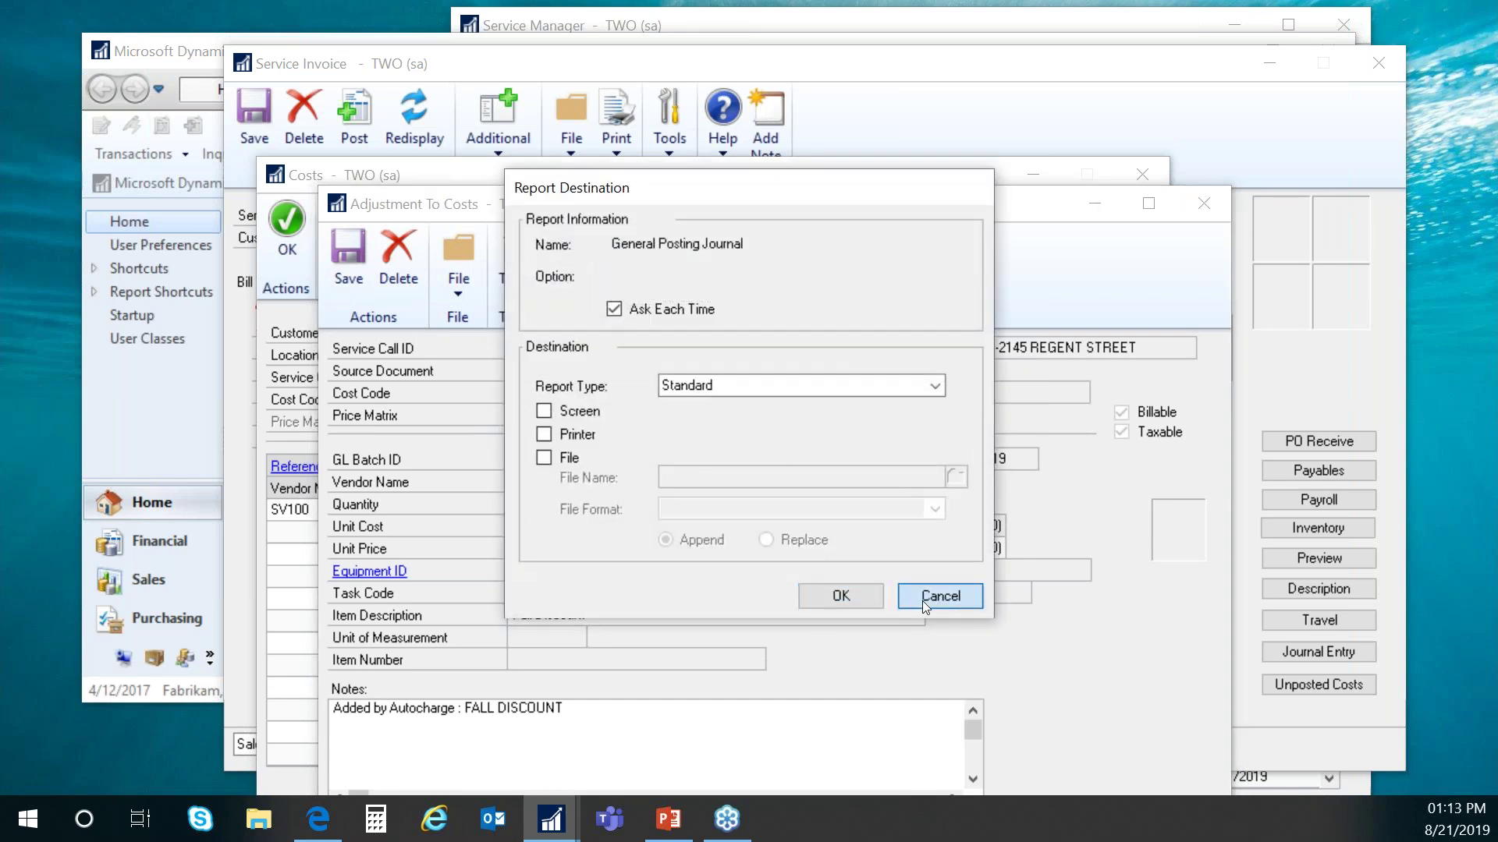
pyautogui.click(922, 601)
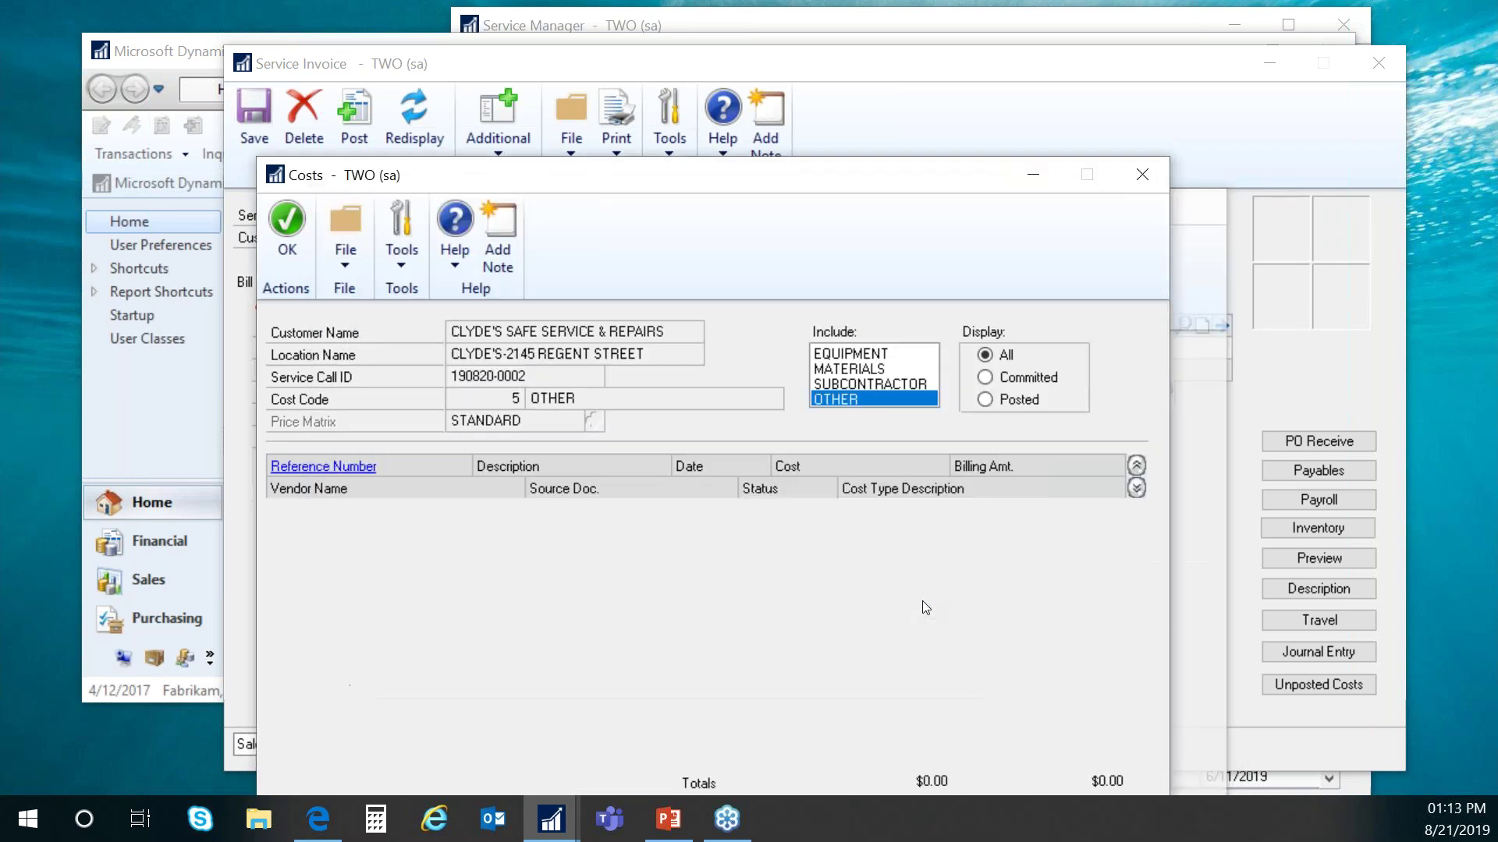
pyautogui.click(1143, 175)
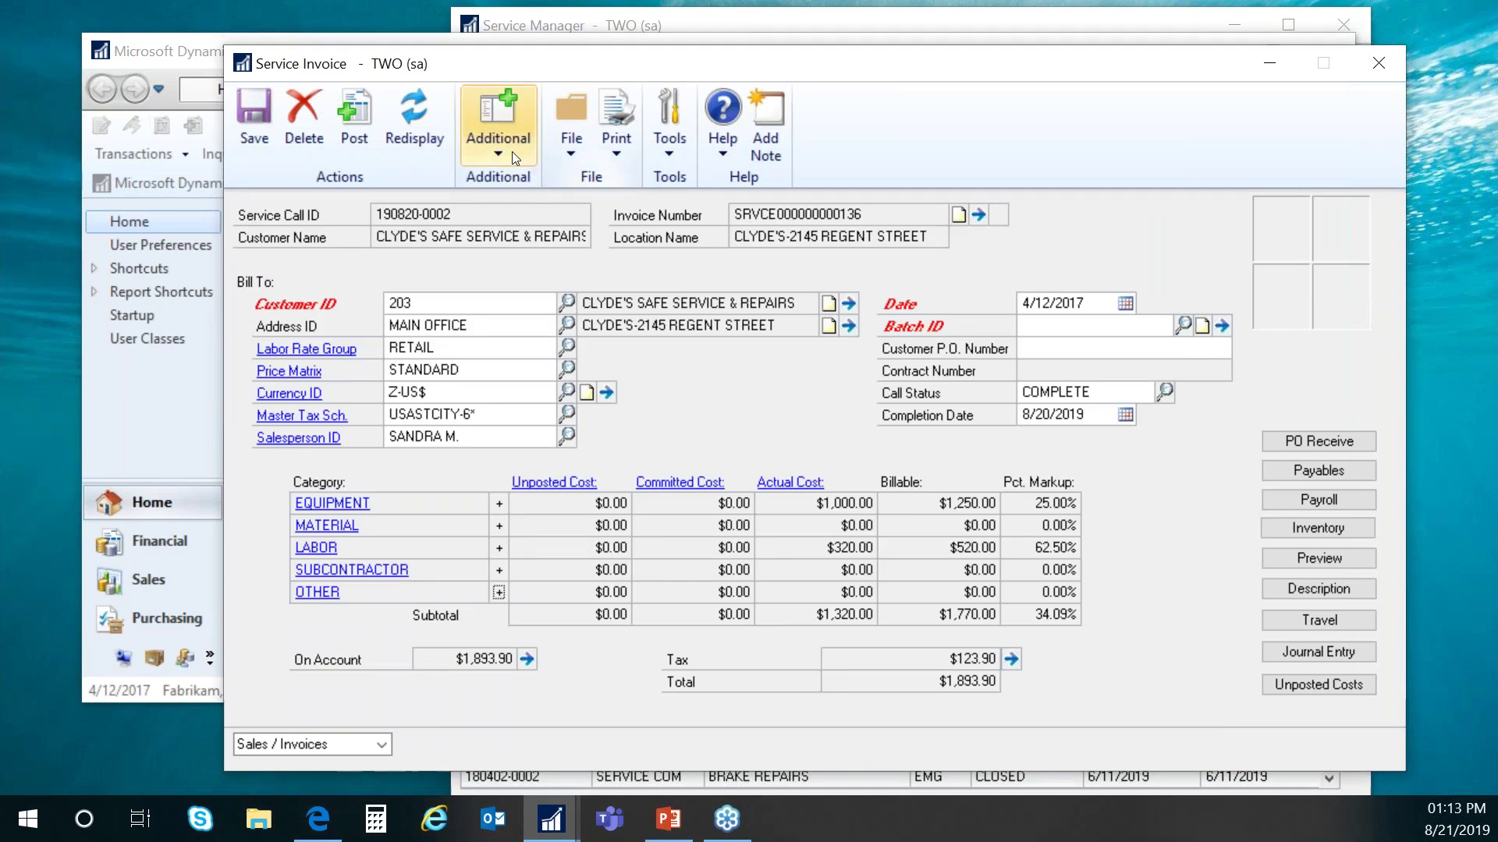
pyautogui.click(311, 142)
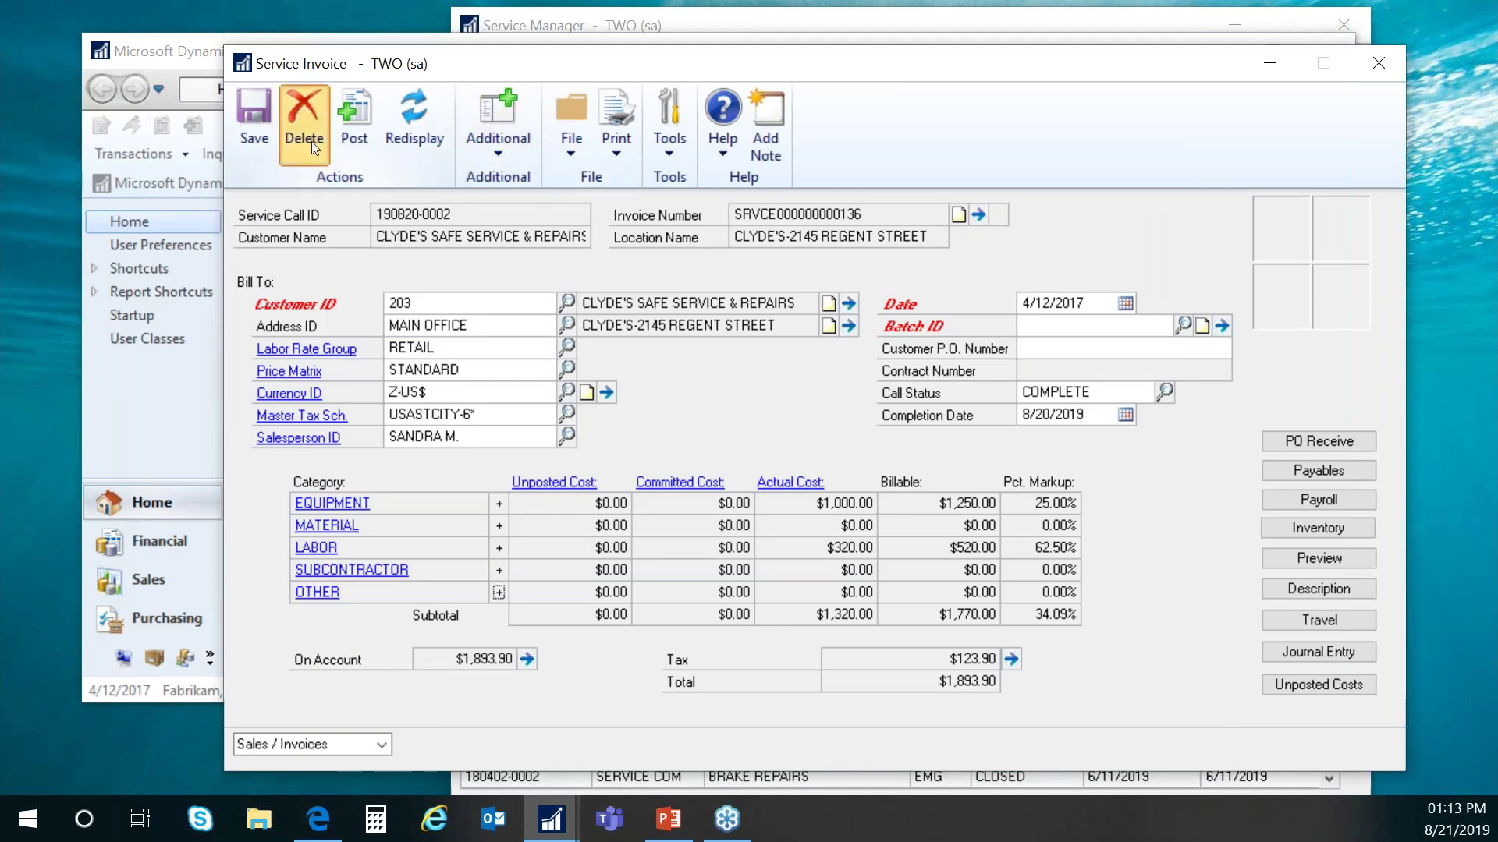
pyautogui.click(692, 480)
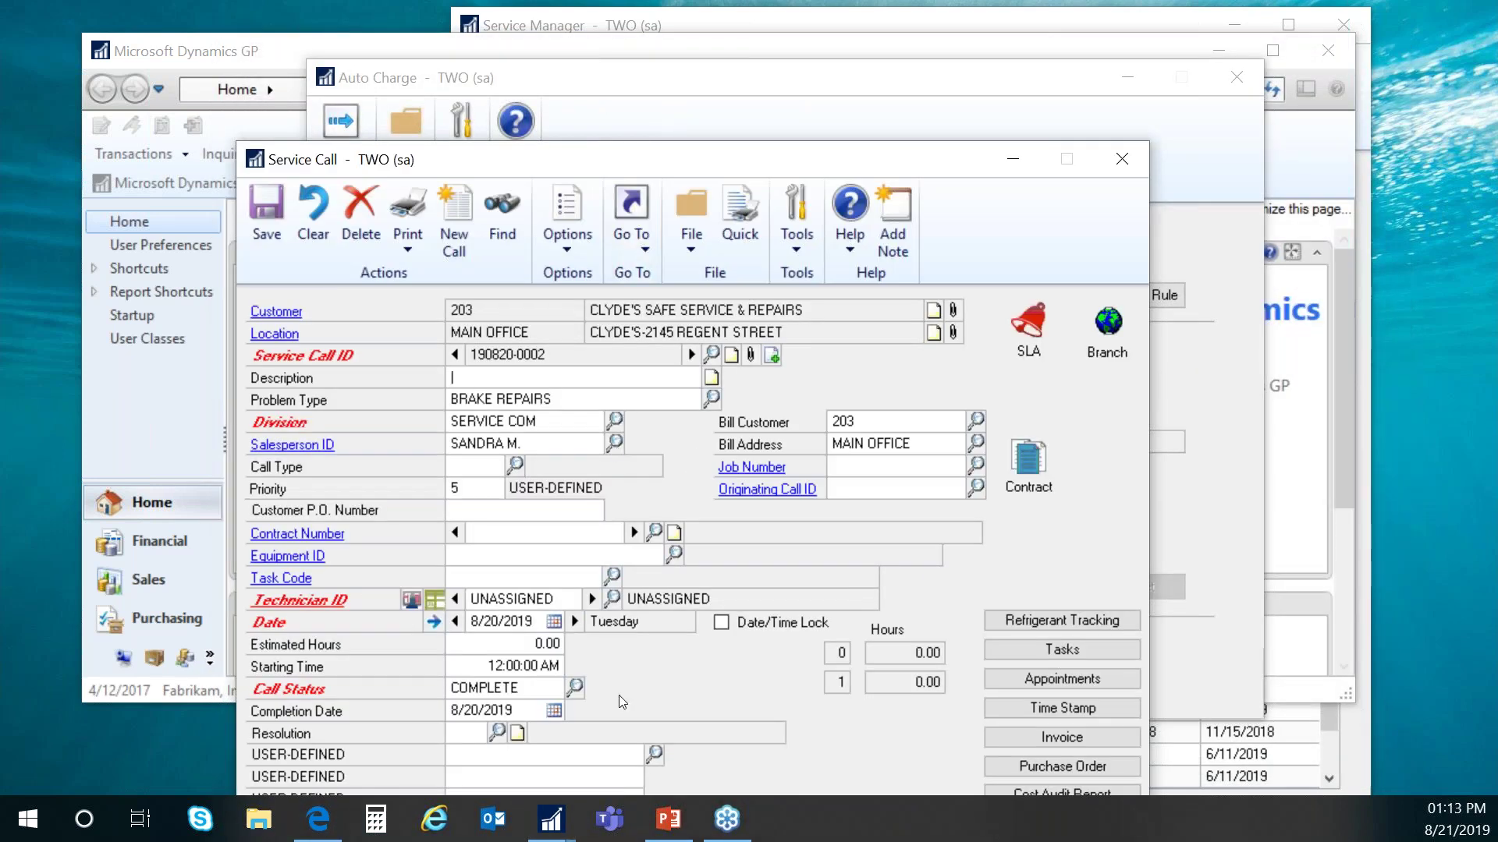
# Switch to the Auto Charge window and create a rule named TRIP CHARGE with the description Trip Charge.
pyautogui.click(551, 819)
pyautogui.click(683, 746)
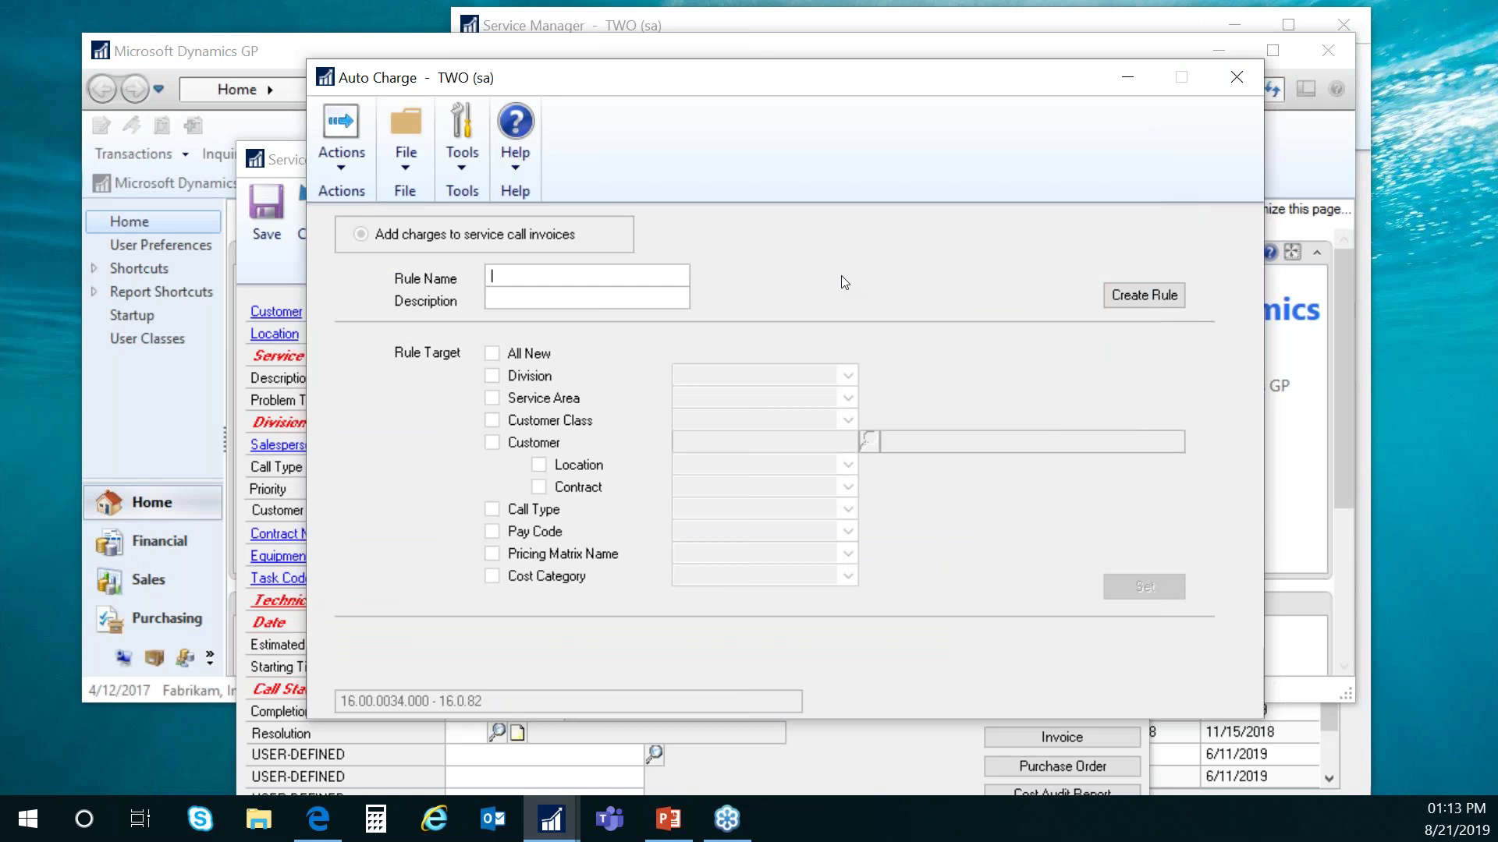
pyautogui.write('TRIP CHARGE')
pyautogui.press('Tab')
pyautogui.write('TRIP Charge')
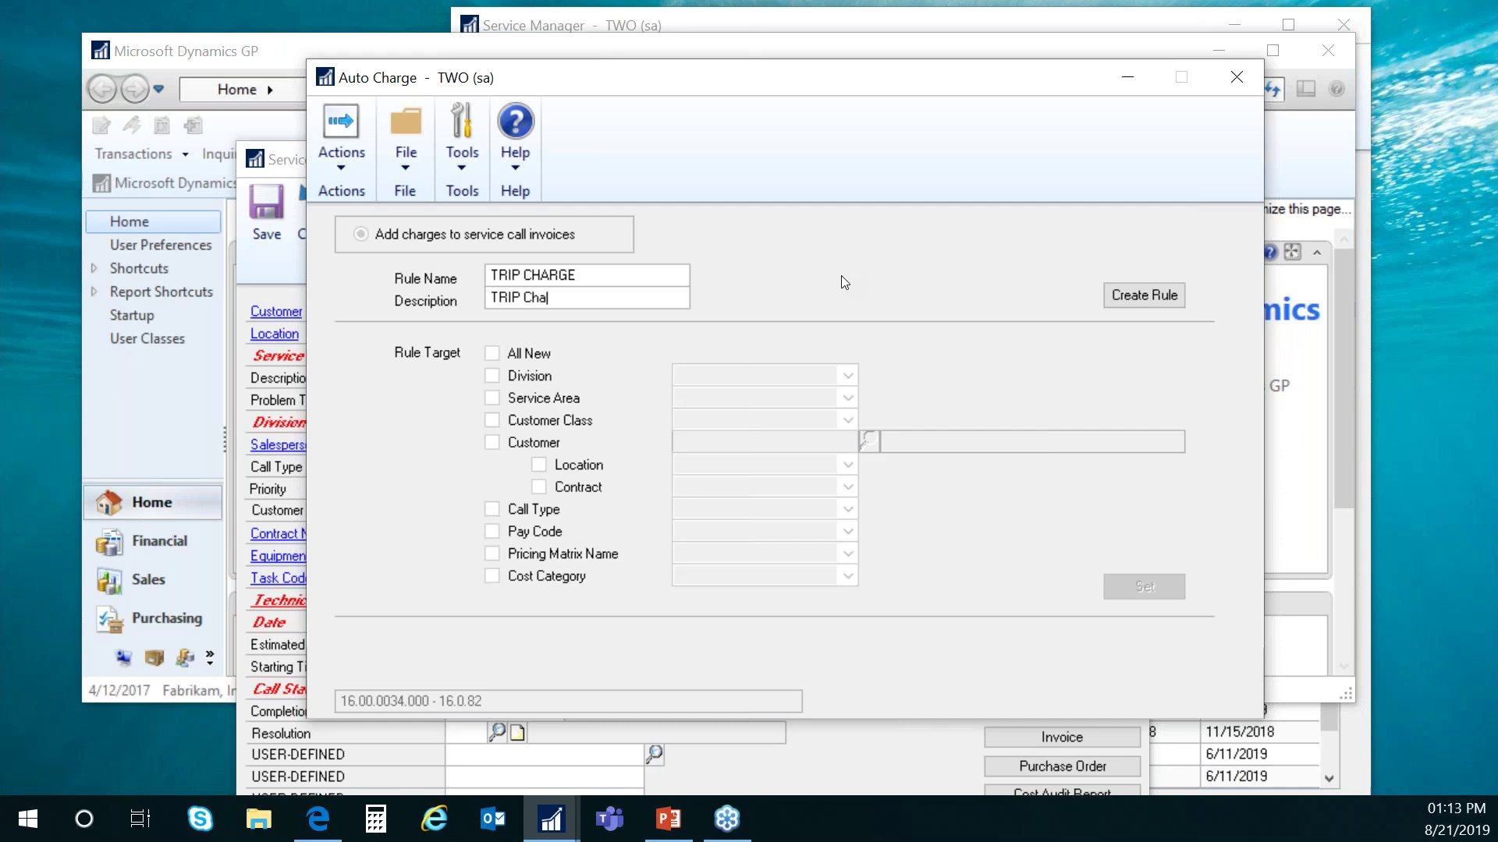
pyautogui.press('BackSpace')
pyautogui.press('BackSpace')
pyautogui.press('BackSpace')
pyautogui.press('BackSpace')
pyautogui.press('BackSpace')
pyautogui.press('BackSpace')
pyautogui.press('BackSpace')
pyautogui.press('BackSpace')
pyautogui.press('BackSpace')
pyautogui.press('BackSpace')
pyautogui.write('rip Charge')
pyautogui.press('Tab')
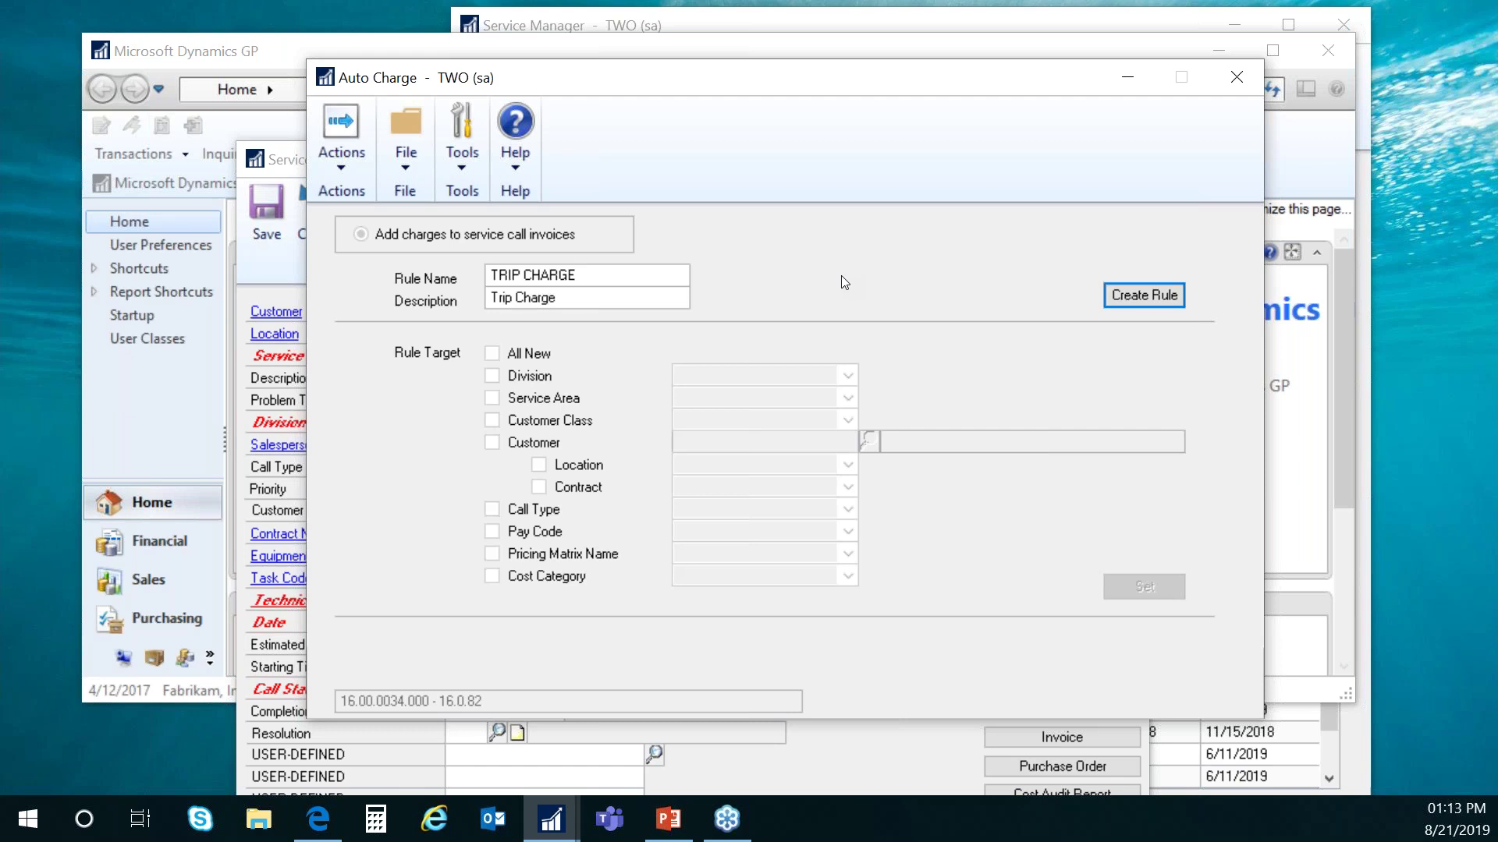
pyautogui.press('space')
# Target the TRIP CHARGE rule at All New and set it up as an Invoice Fee.
pyautogui.click(494, 355)
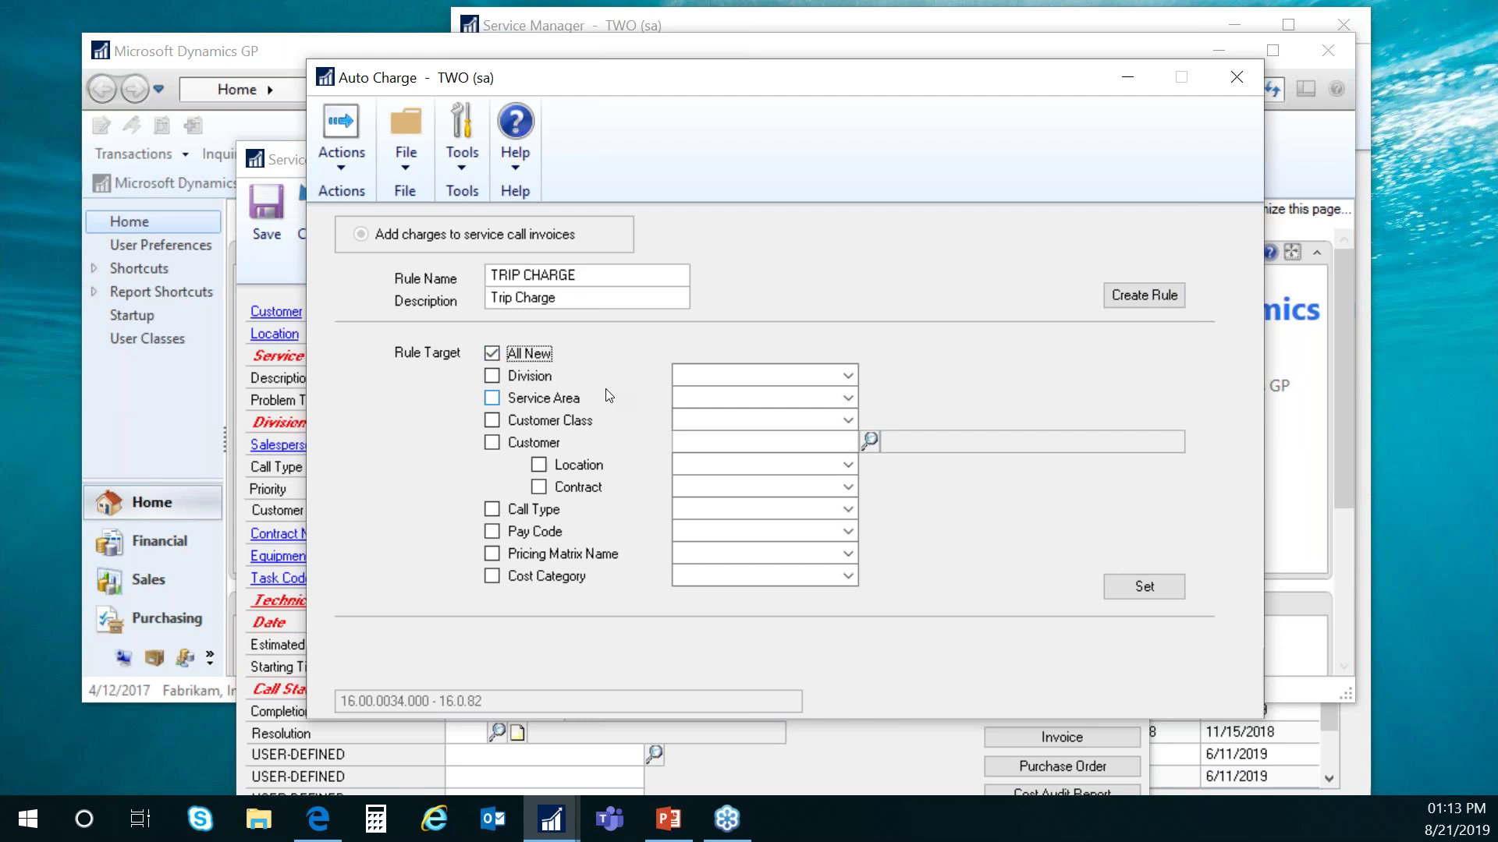
pyautogui.click(1128, 593)
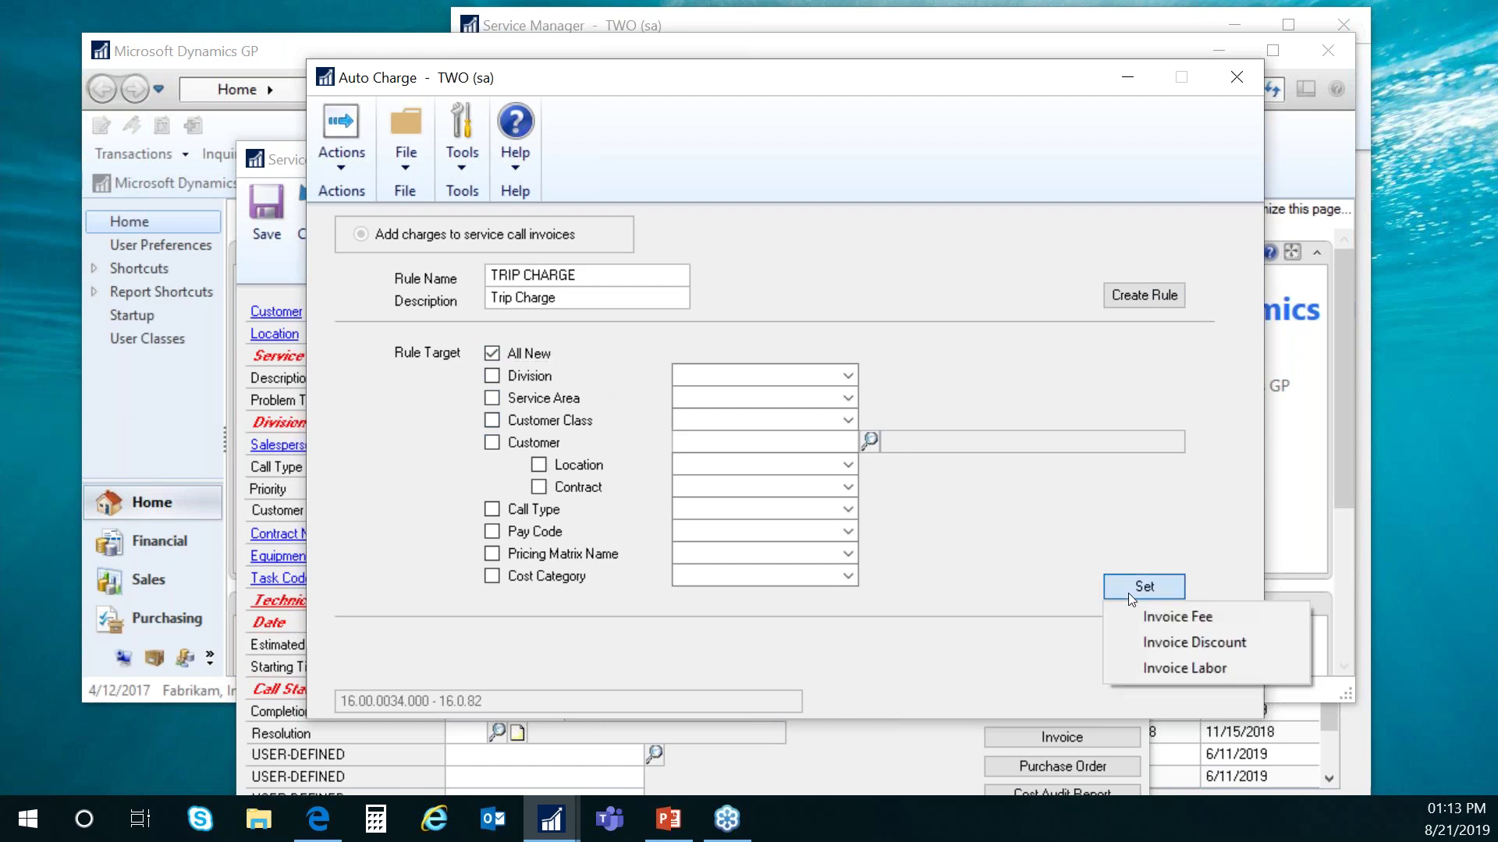
pyautogui.click(1154, 620)
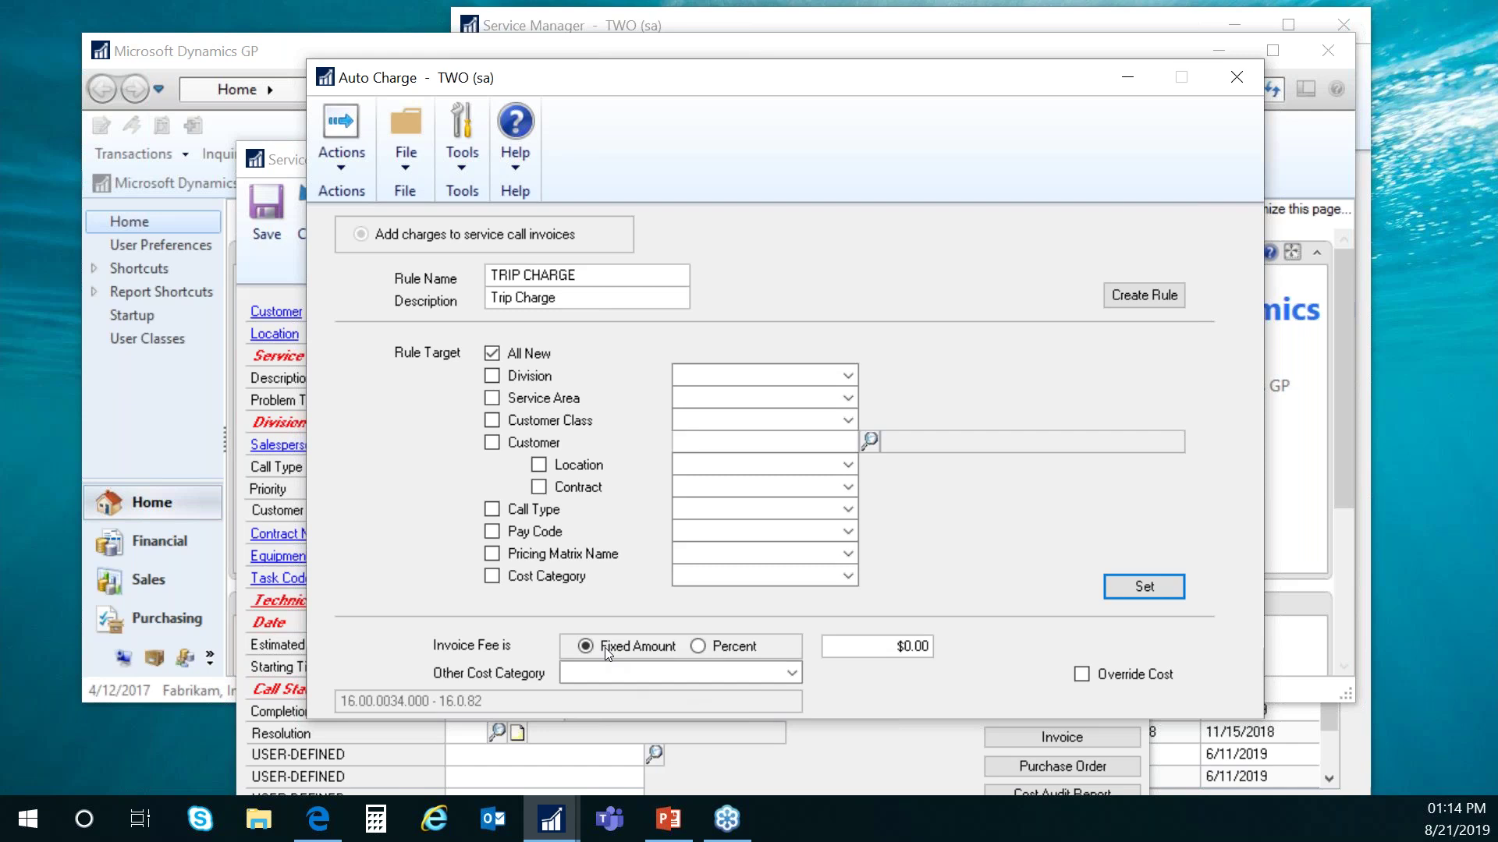
# Give the invoice fee a fixed amount of $59.00 with TRIP CHARGE as its other cost category, and save the rule.
pyautogui.press('Tab')
pyautogui.write('59')
pyautogui.click(605, 647)
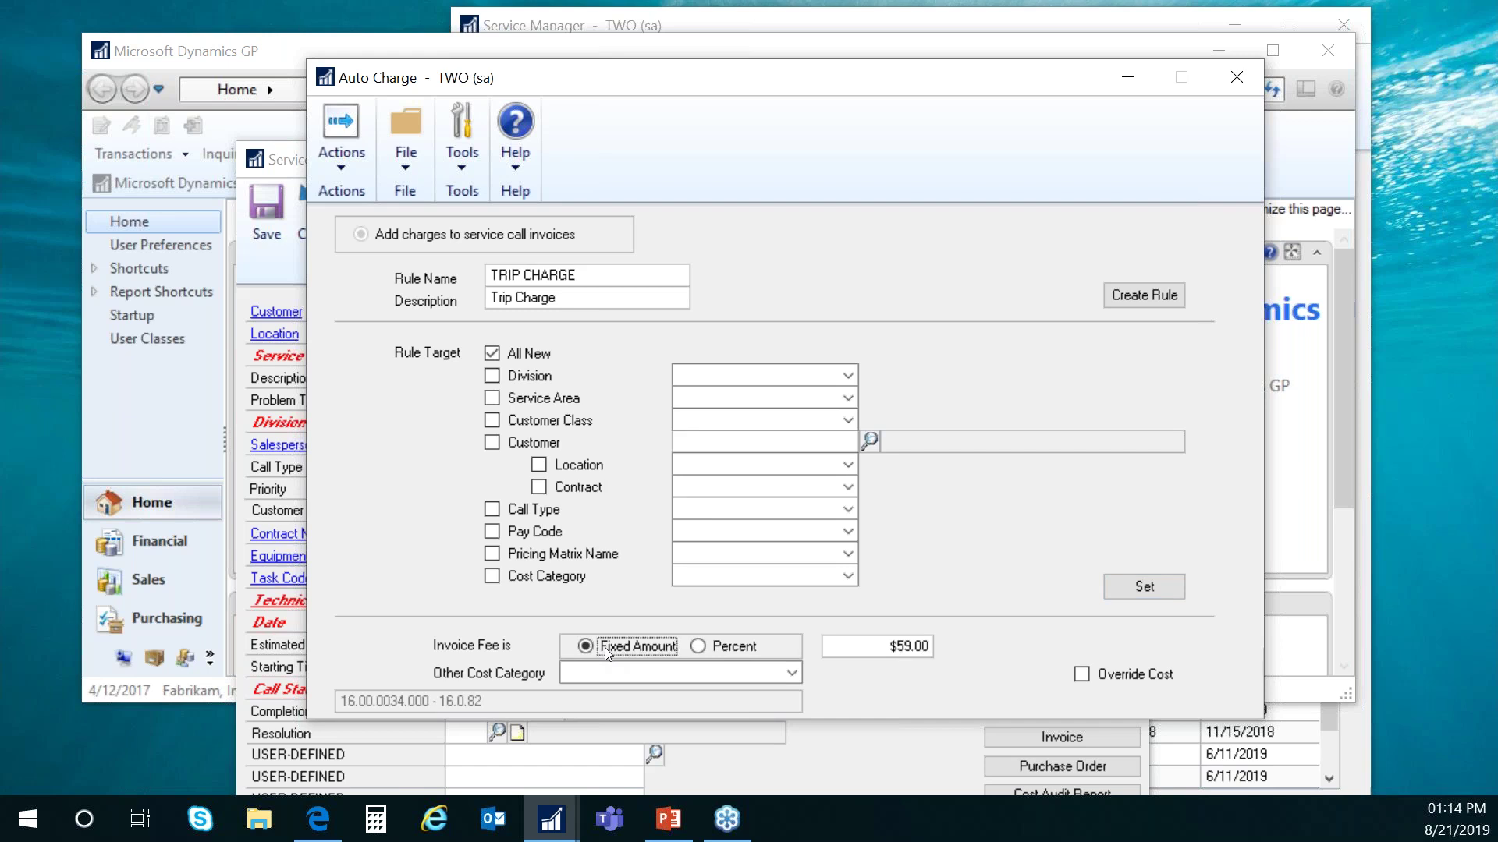
pyautogui.click(790, 674)
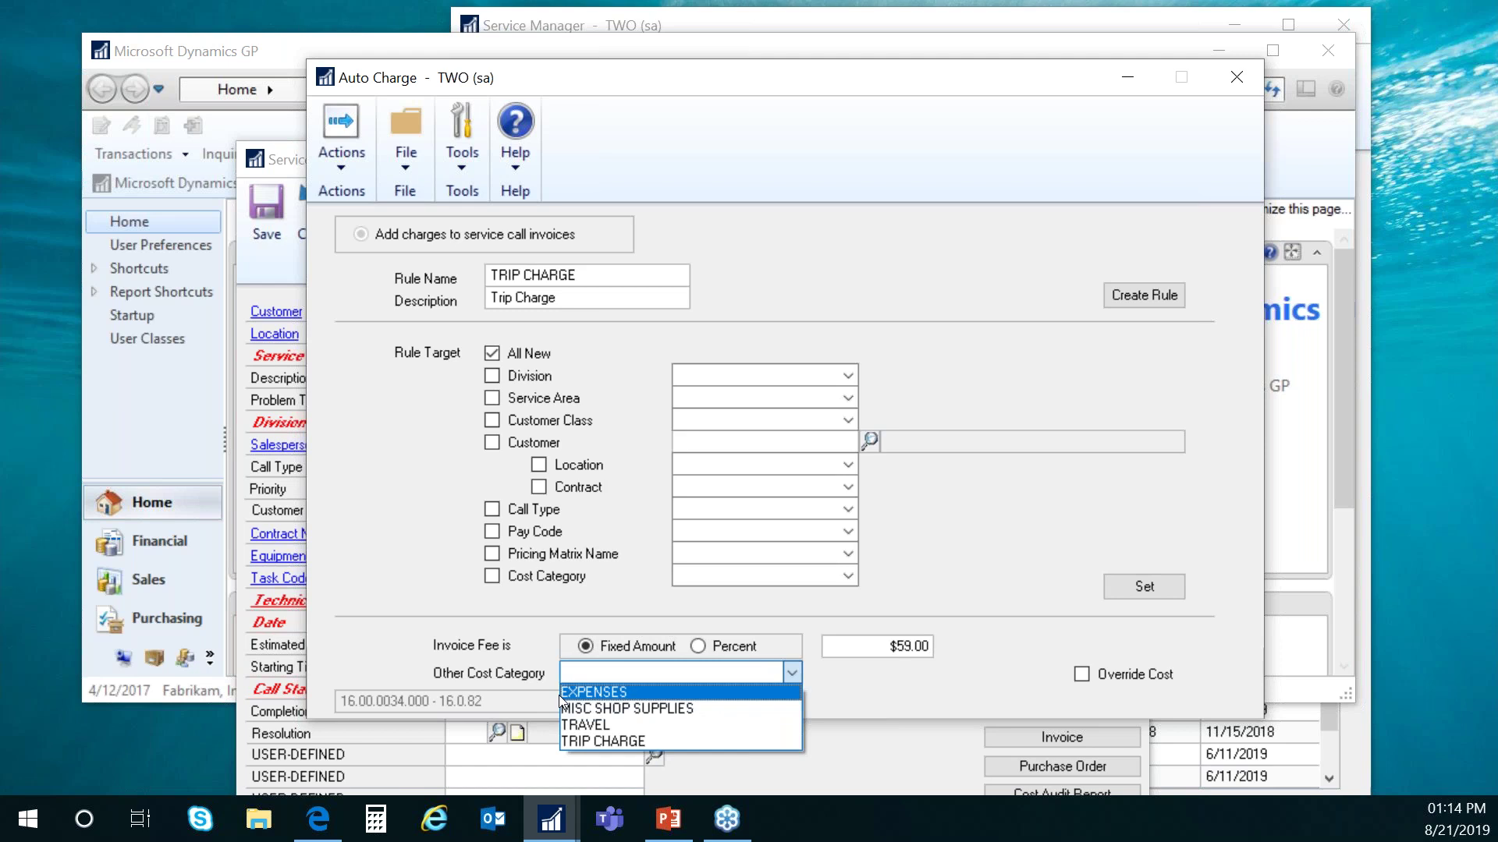
pyautogui.click(617, 742)
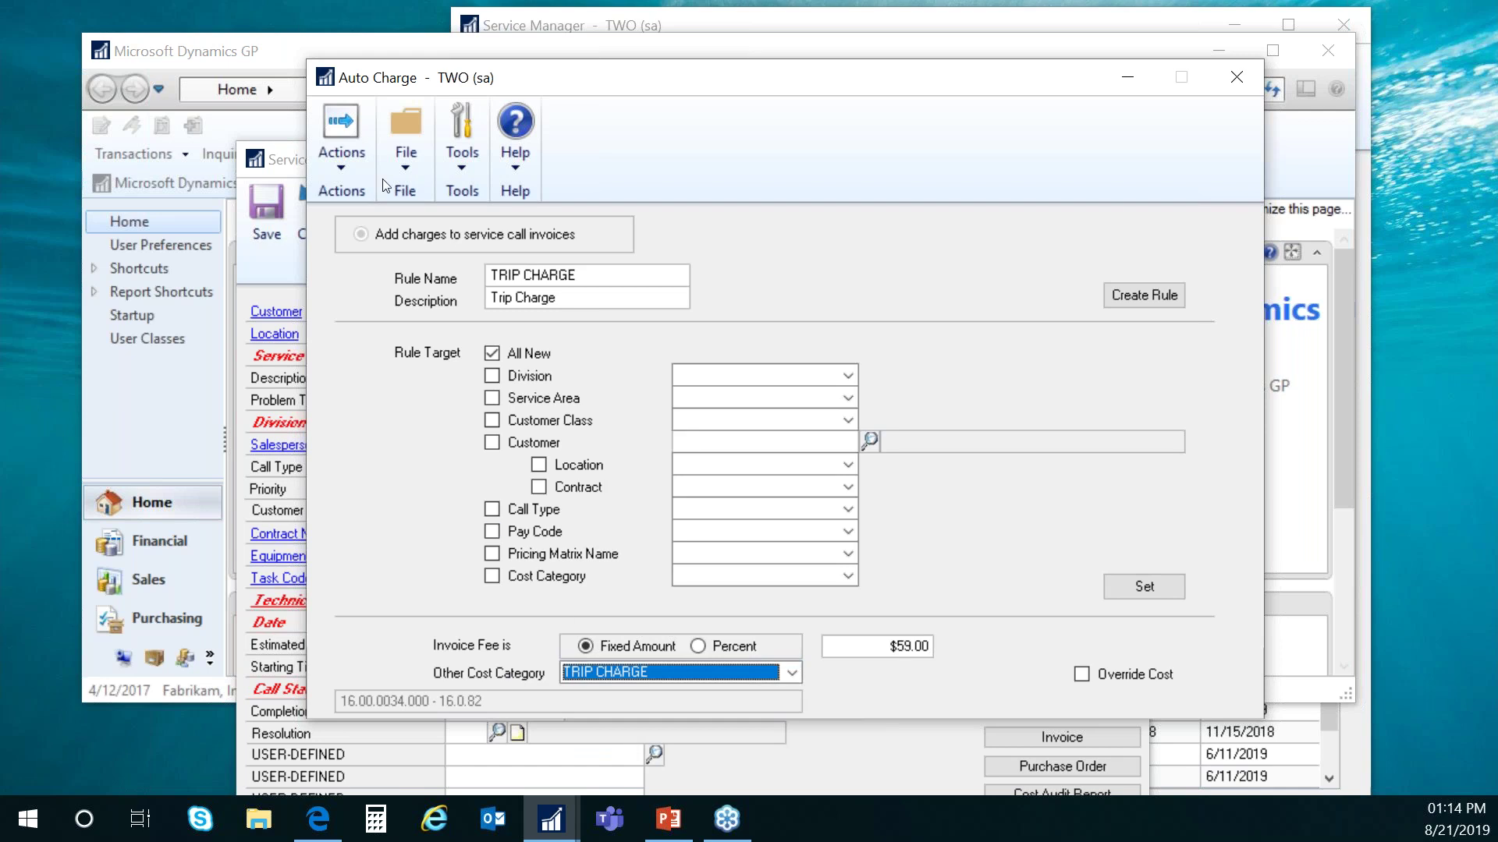
pyautogui.click(363, 162)
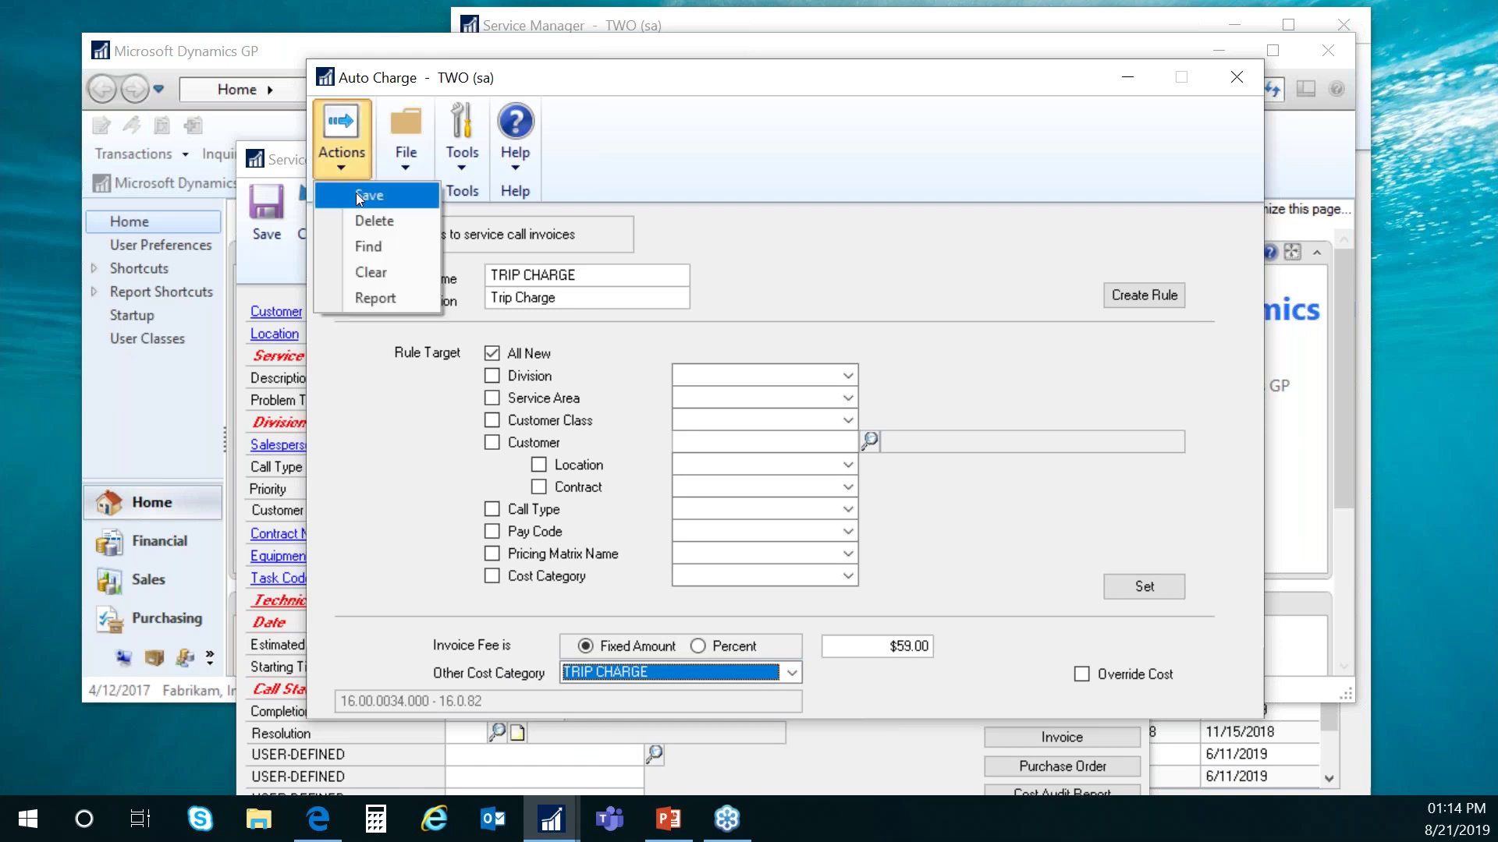
pyautogui.click(358, 196)
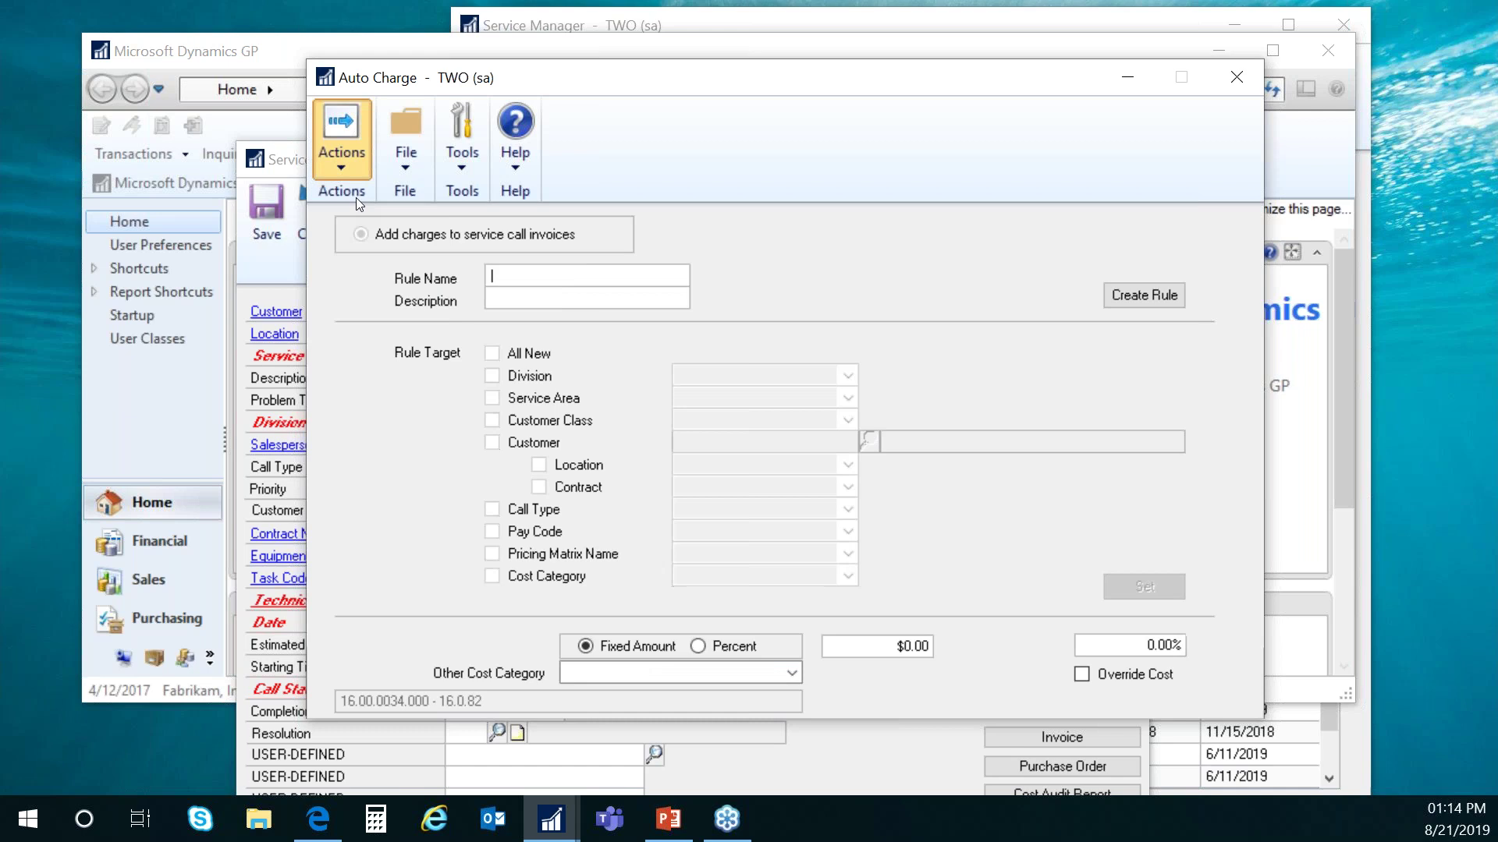
# Output the auto charge rules report to the screen, review the listed rules through the trip charge entry, and close it.
pyautogui.click(344, 165)
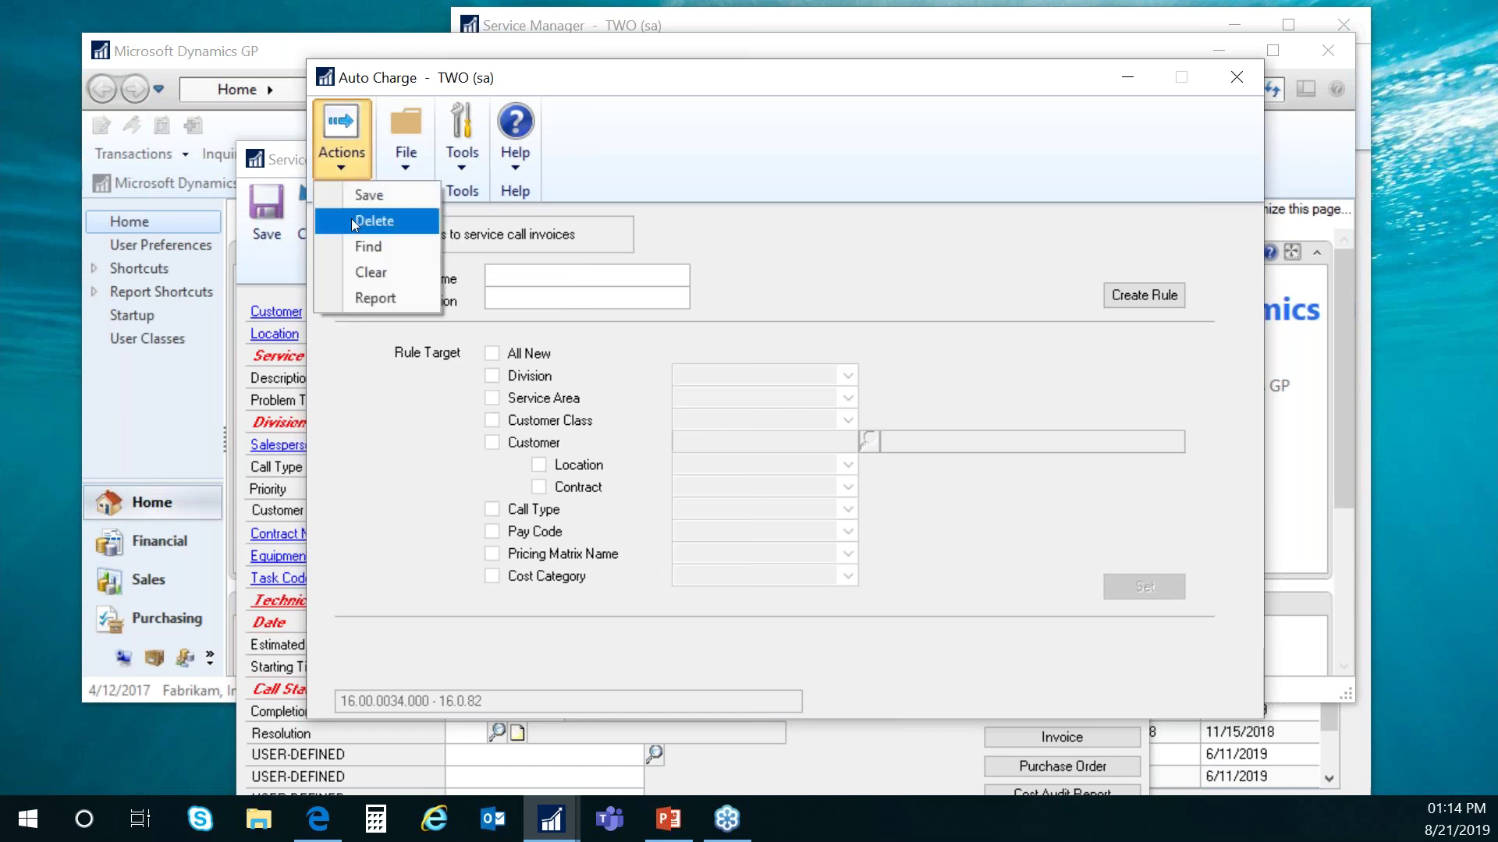
pyautogui.click(360, 298)
pyautogui.click(579, 400)
pyautogui.click(843, 571)
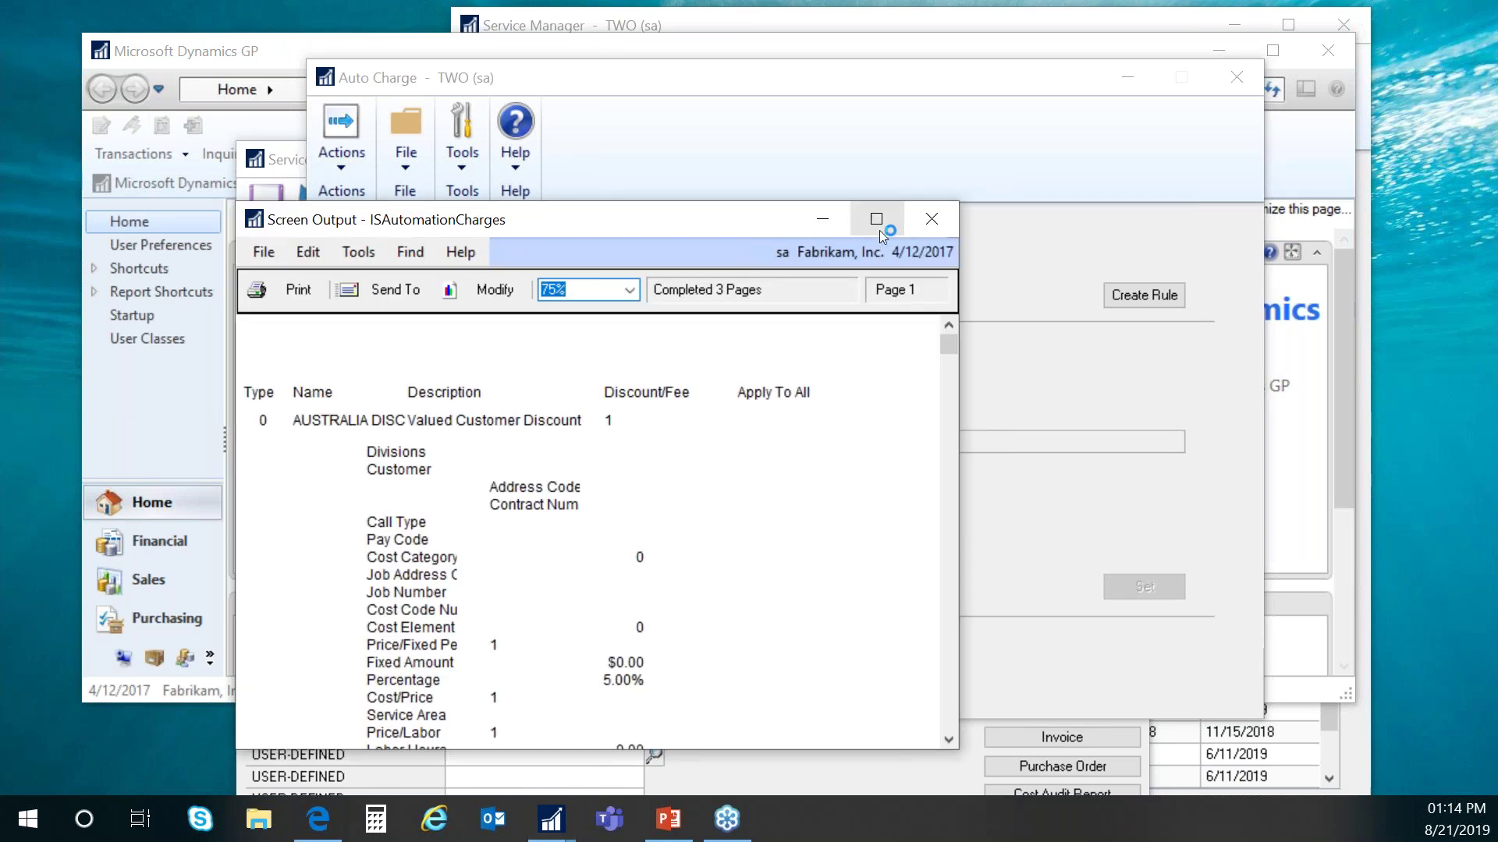
pyautogui.click(877, 221)
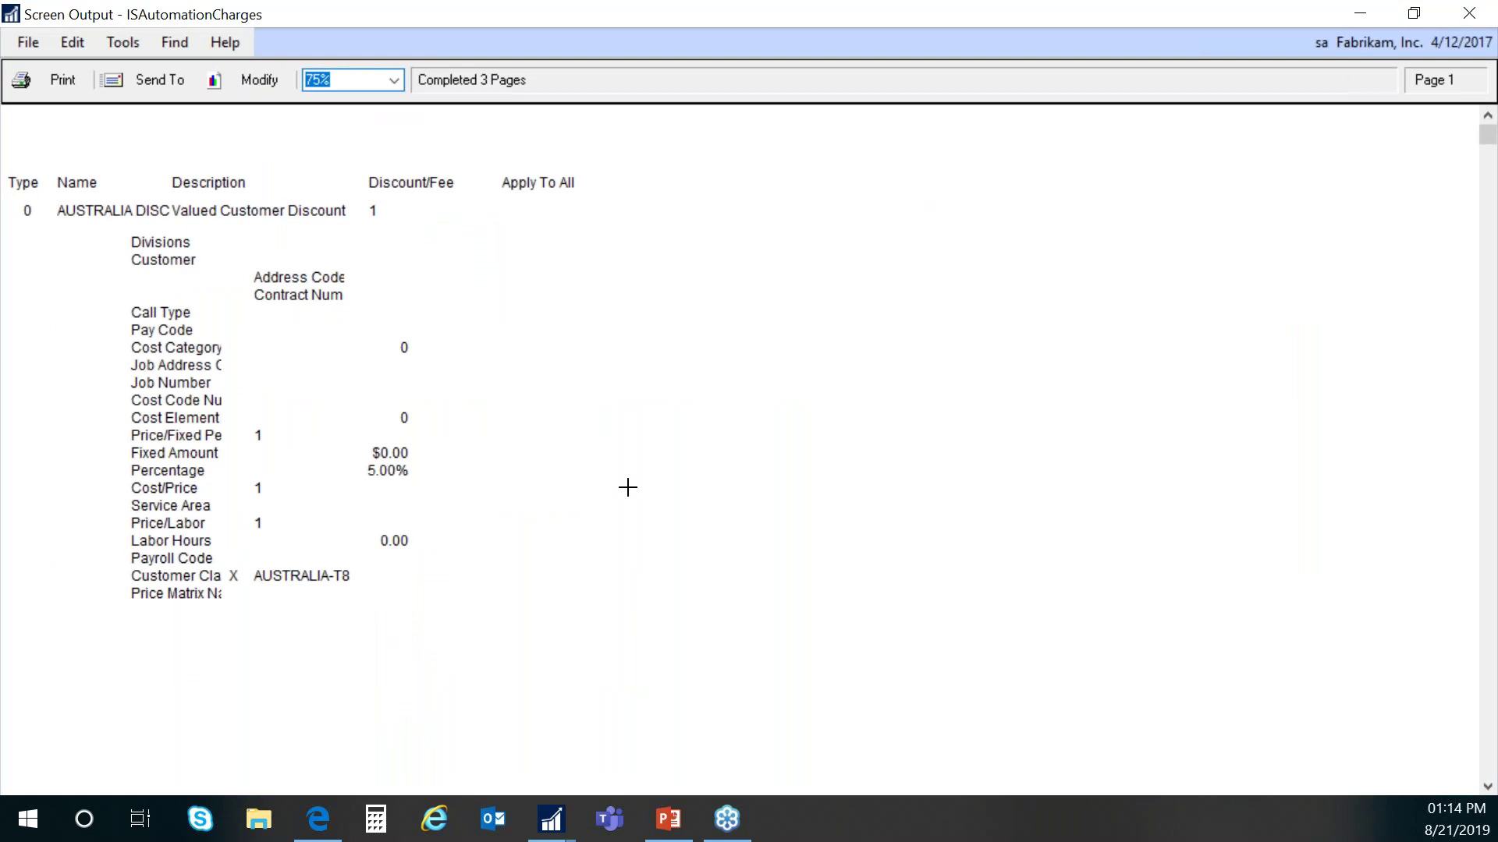
pyautogui.scroll(-10, 628, 488)
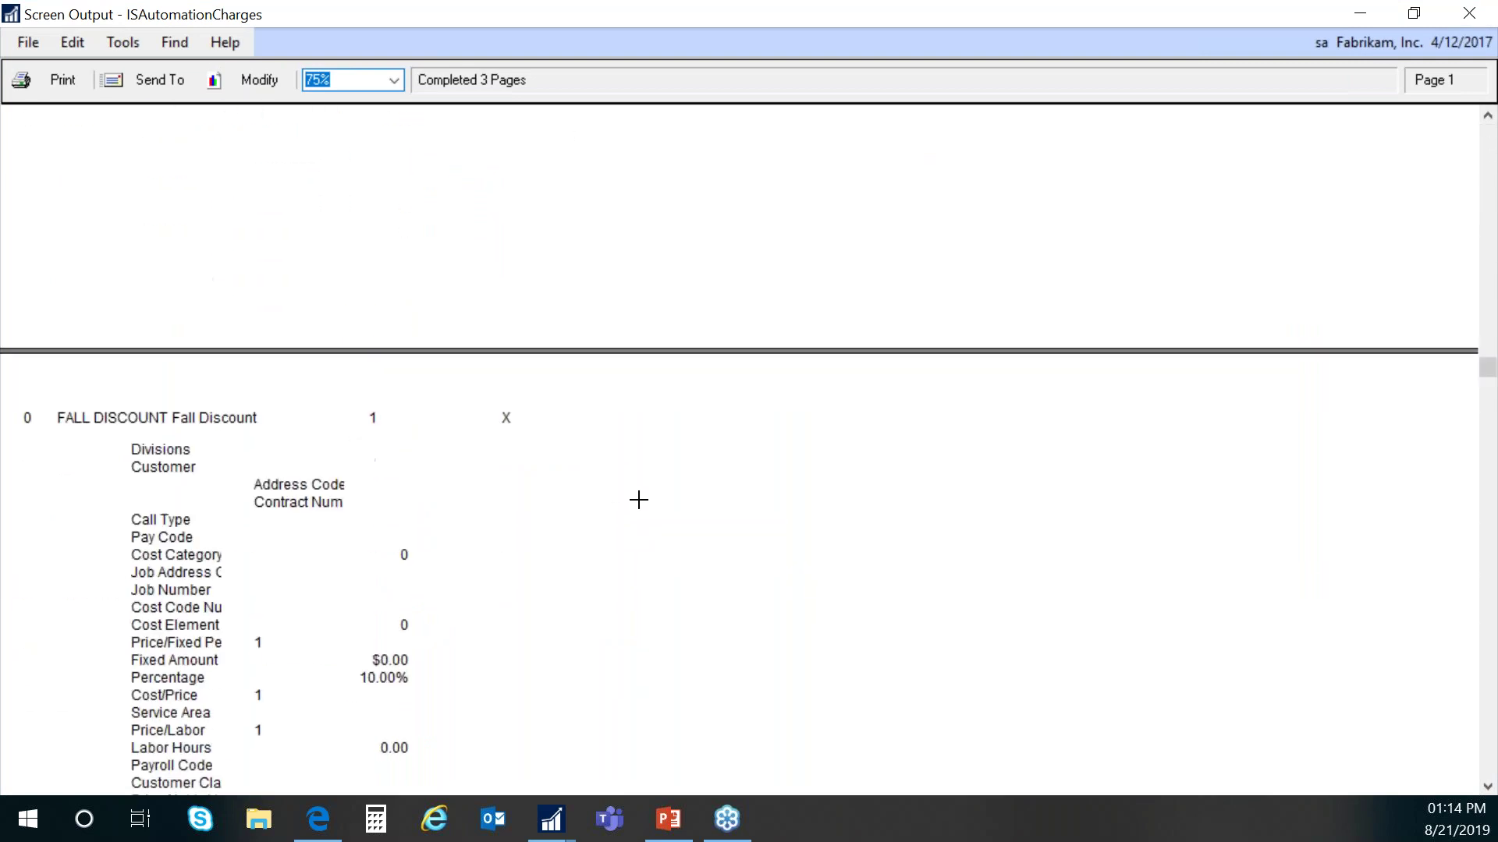
pyautogui.scroll(-5, 493, 484)
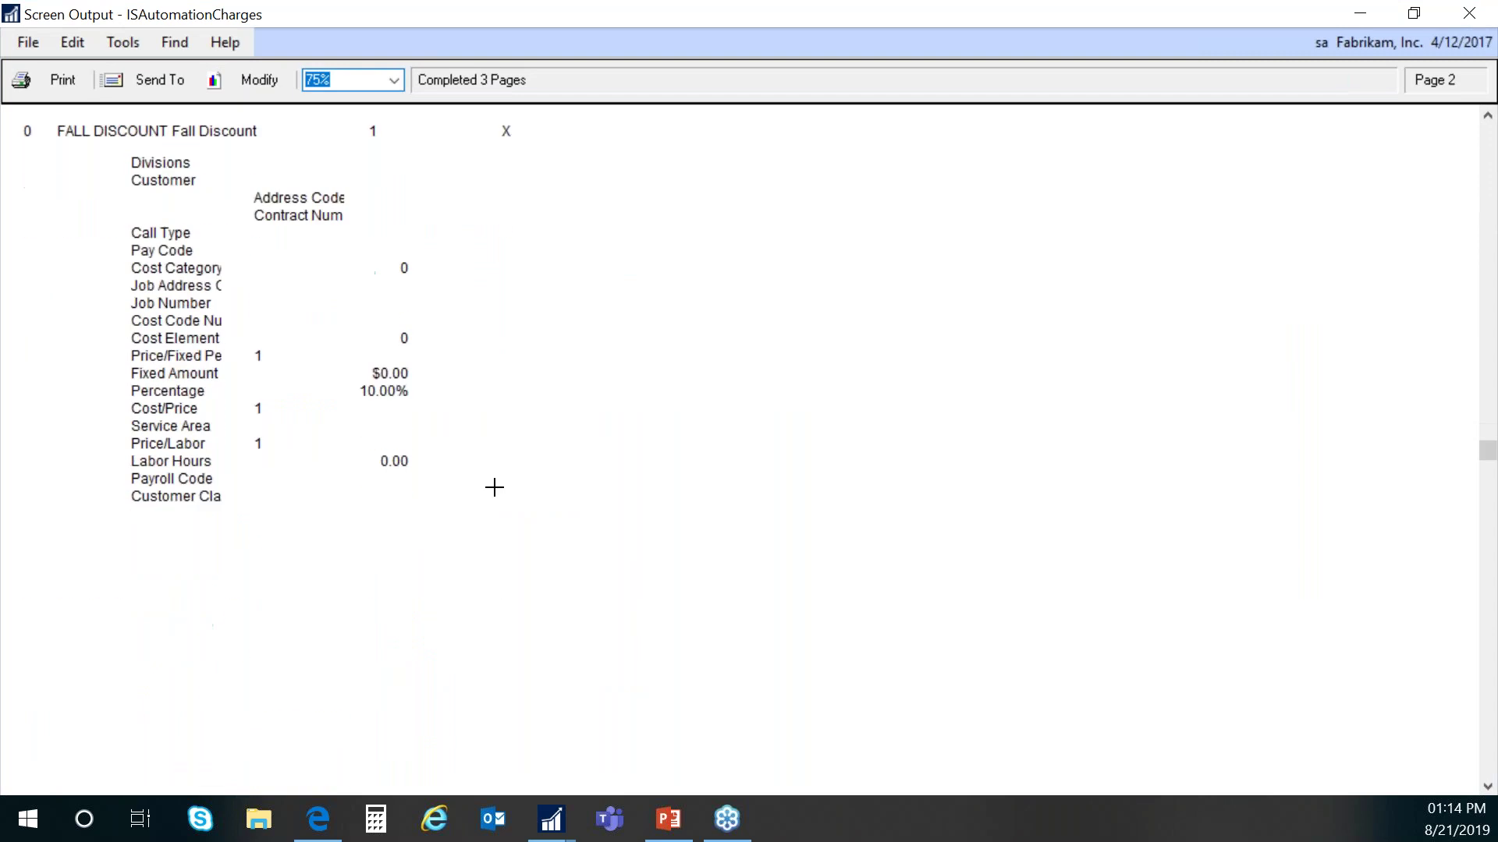
pyautogui.scroll(-9, 494, 487)
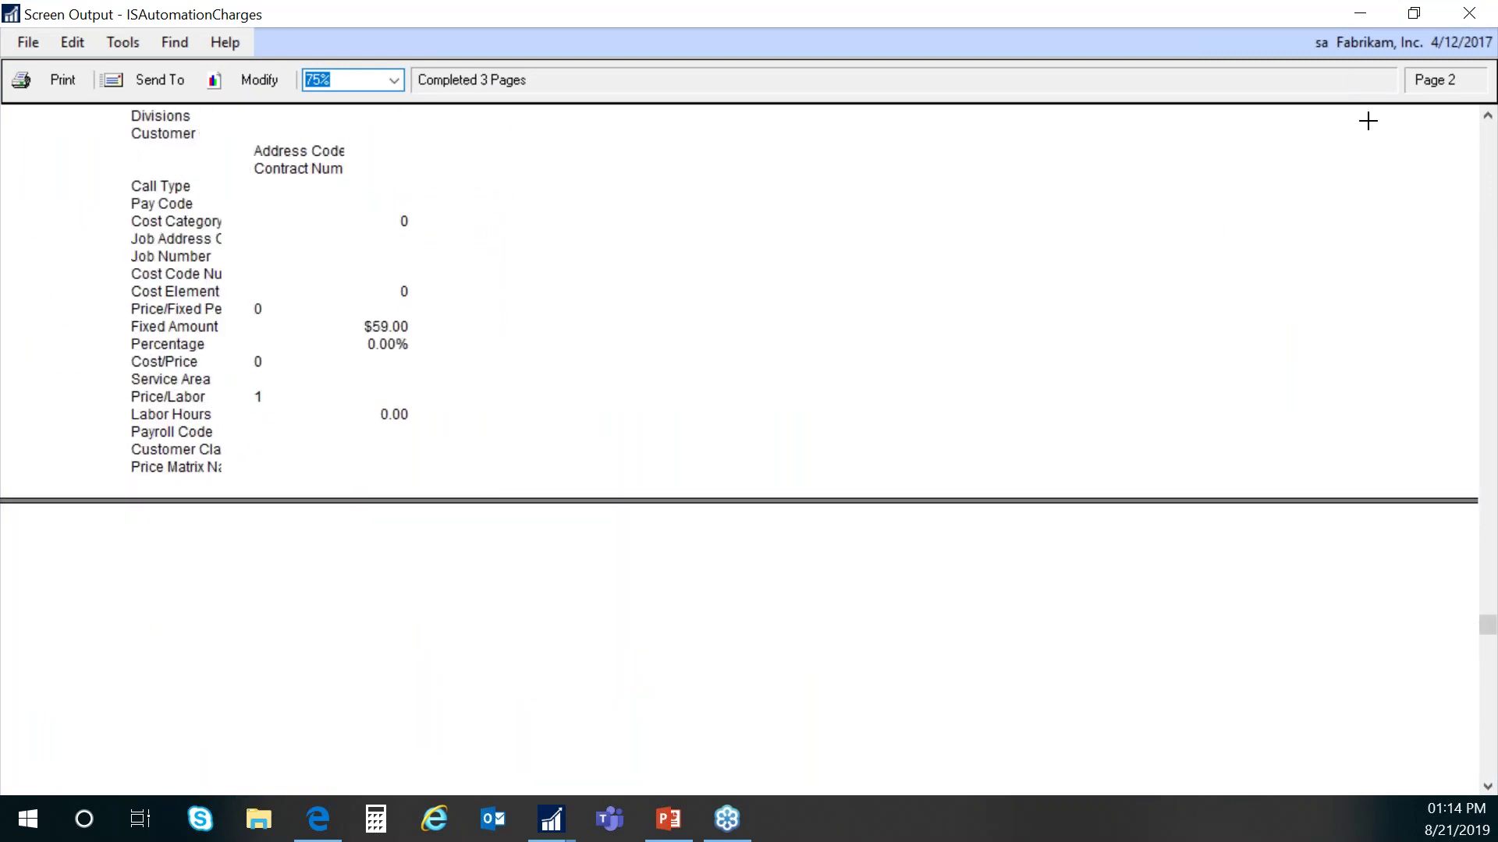
pyautogui.click(1470, 15)
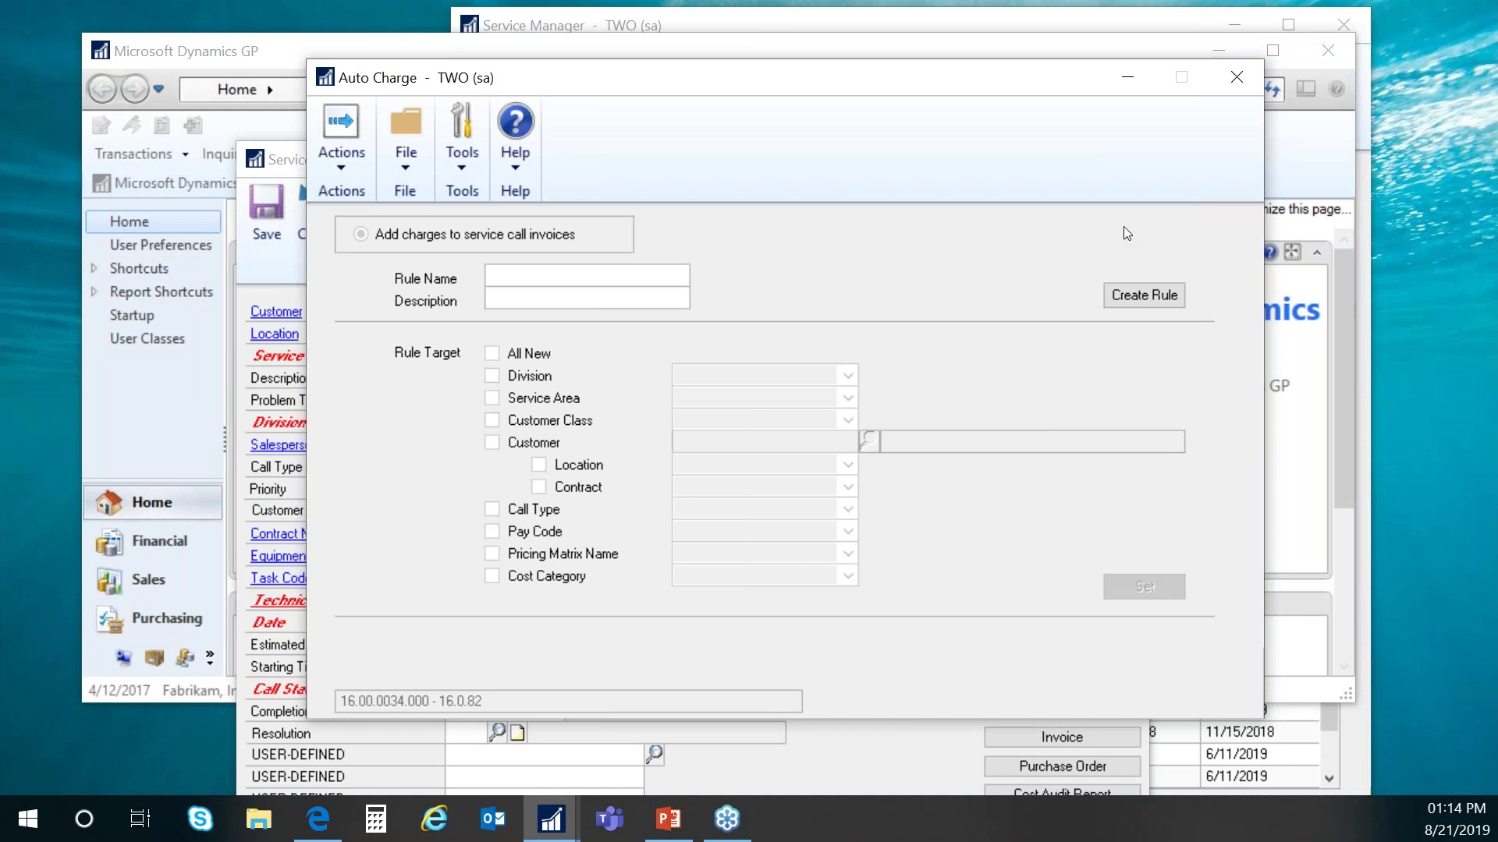
# Minimize the Auto Charge window and open the invoice from the service call for Clyde's Safe Service & Repairs.
pyautogui.click(1129, 78)
pyautogui.moveTo(647, 160); pyautogui.dragTo(717, 68)
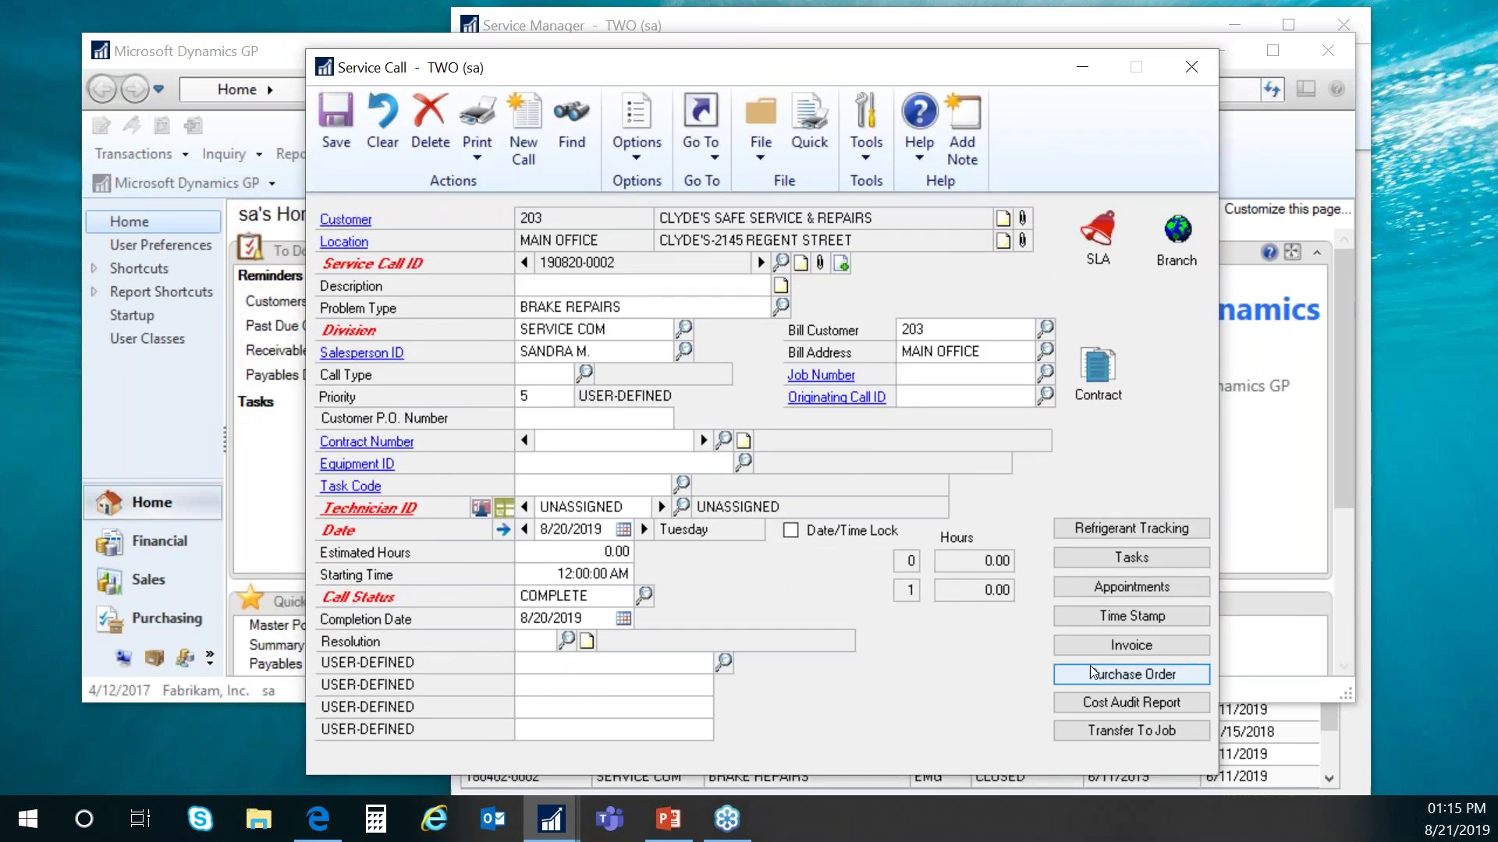
pyautogui.click(1104, 644)
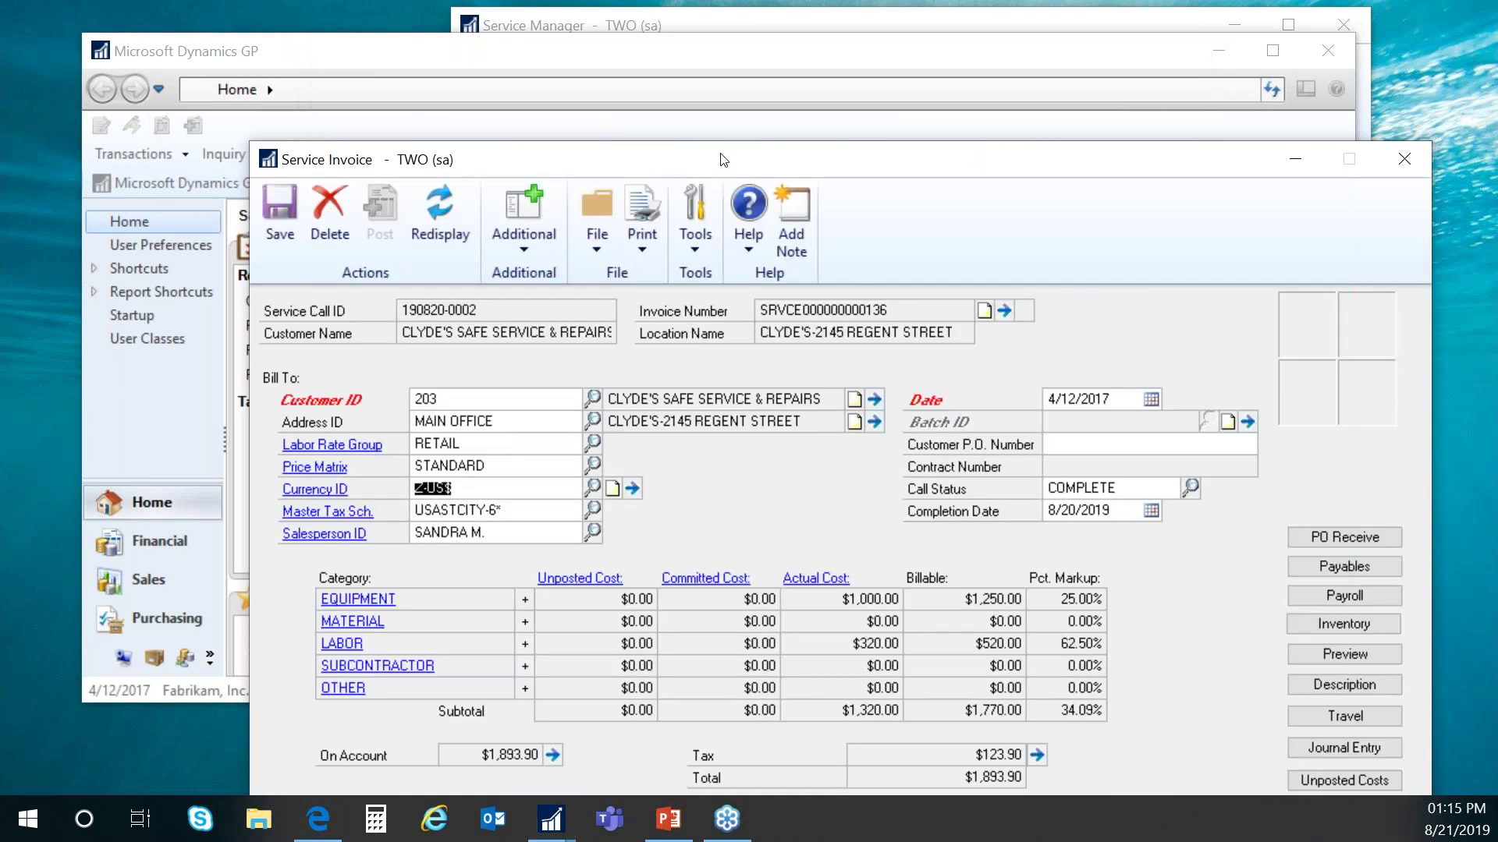
pyautogui.moveTo(723, 160); pyautogui.dragTo(723, 66)
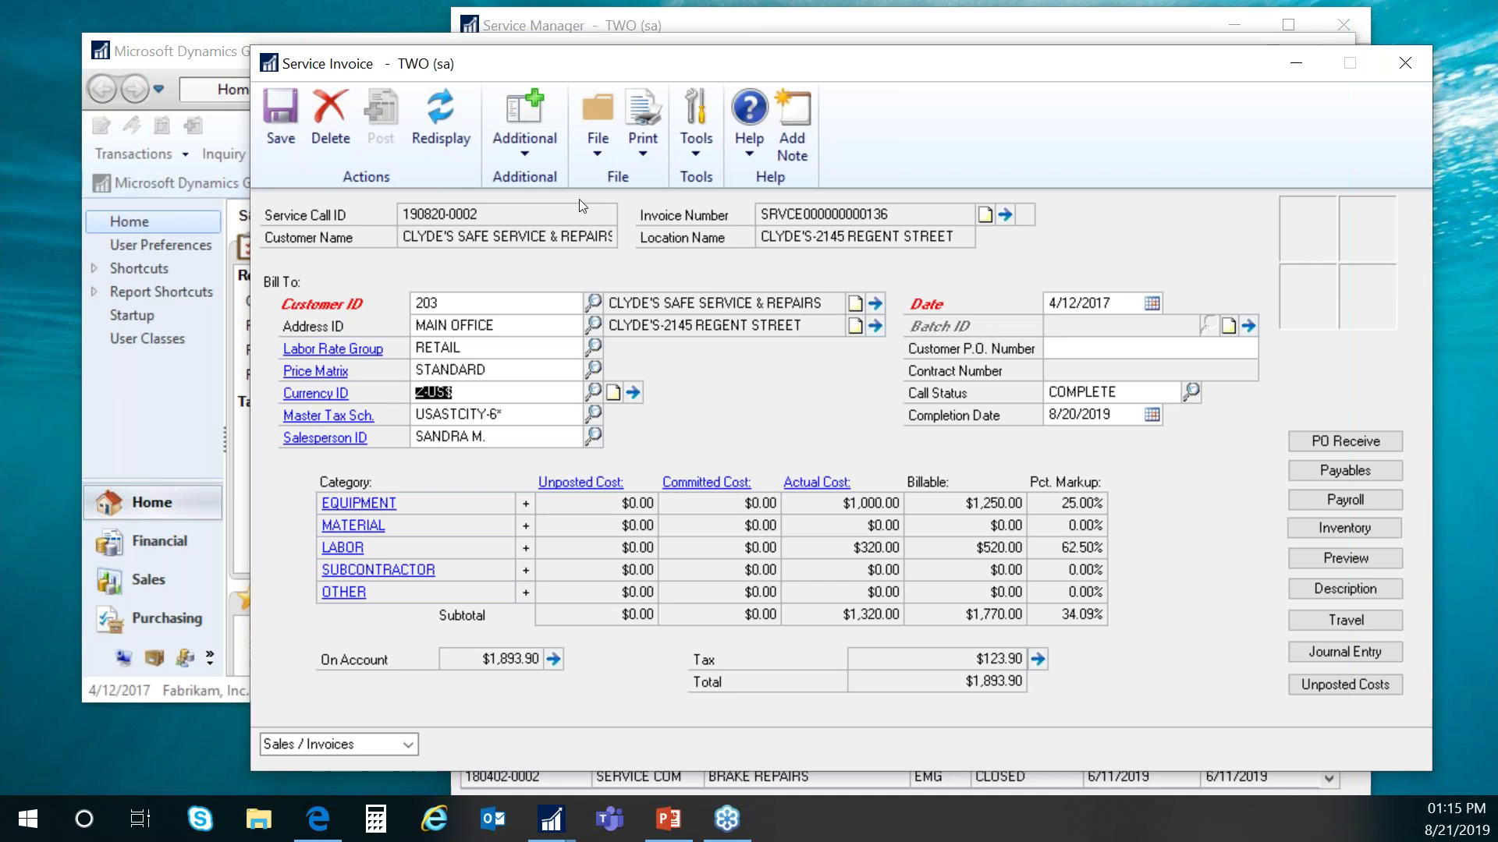
# Add the AutoCharges to the service invoice and open the cost details of the OTHER category.
pyautogui.click(524, 143)
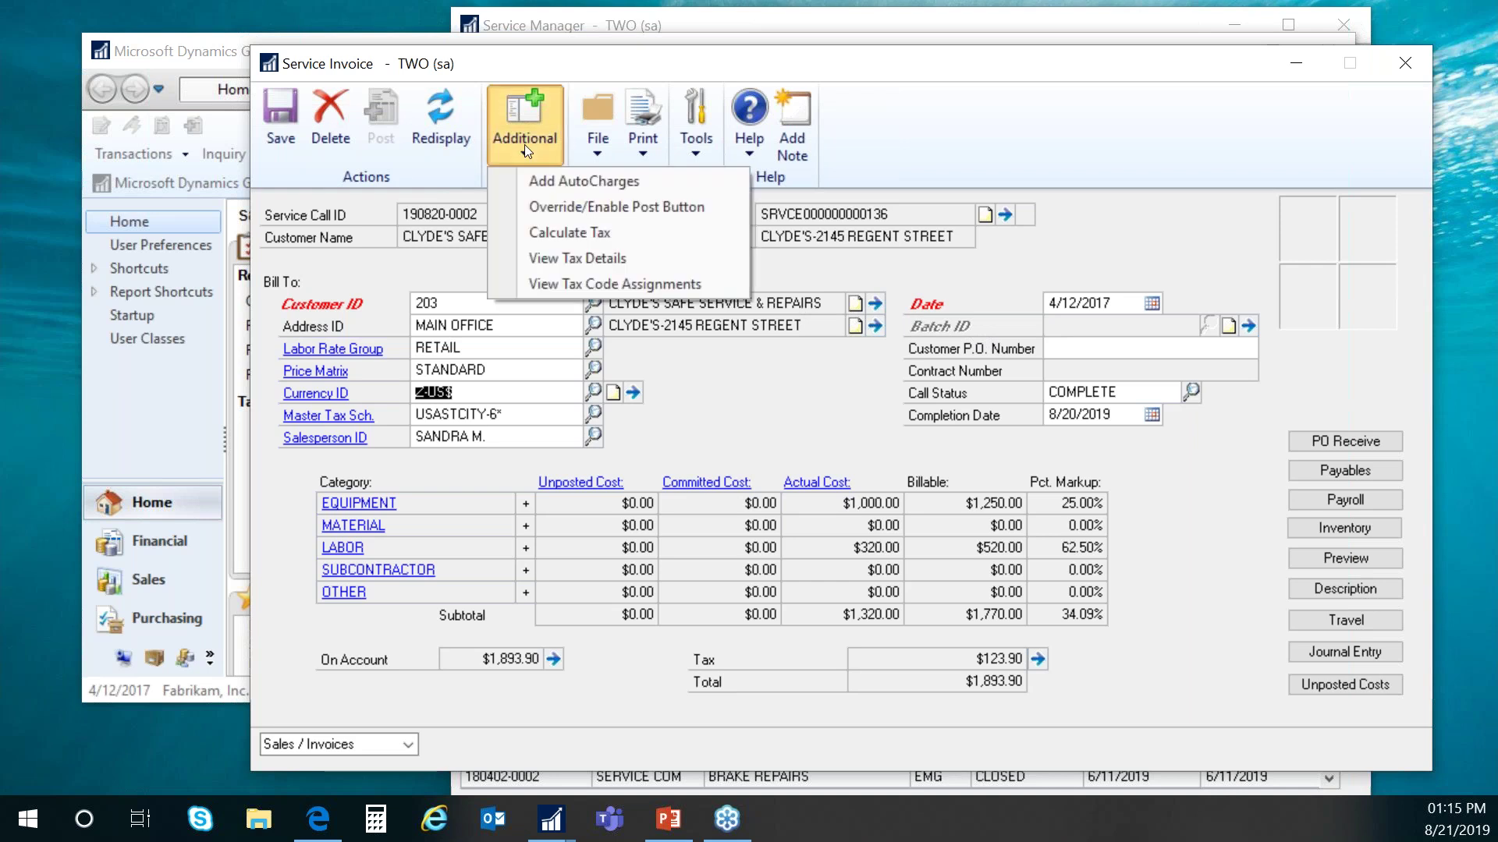
pyautogui.click(554, 180)
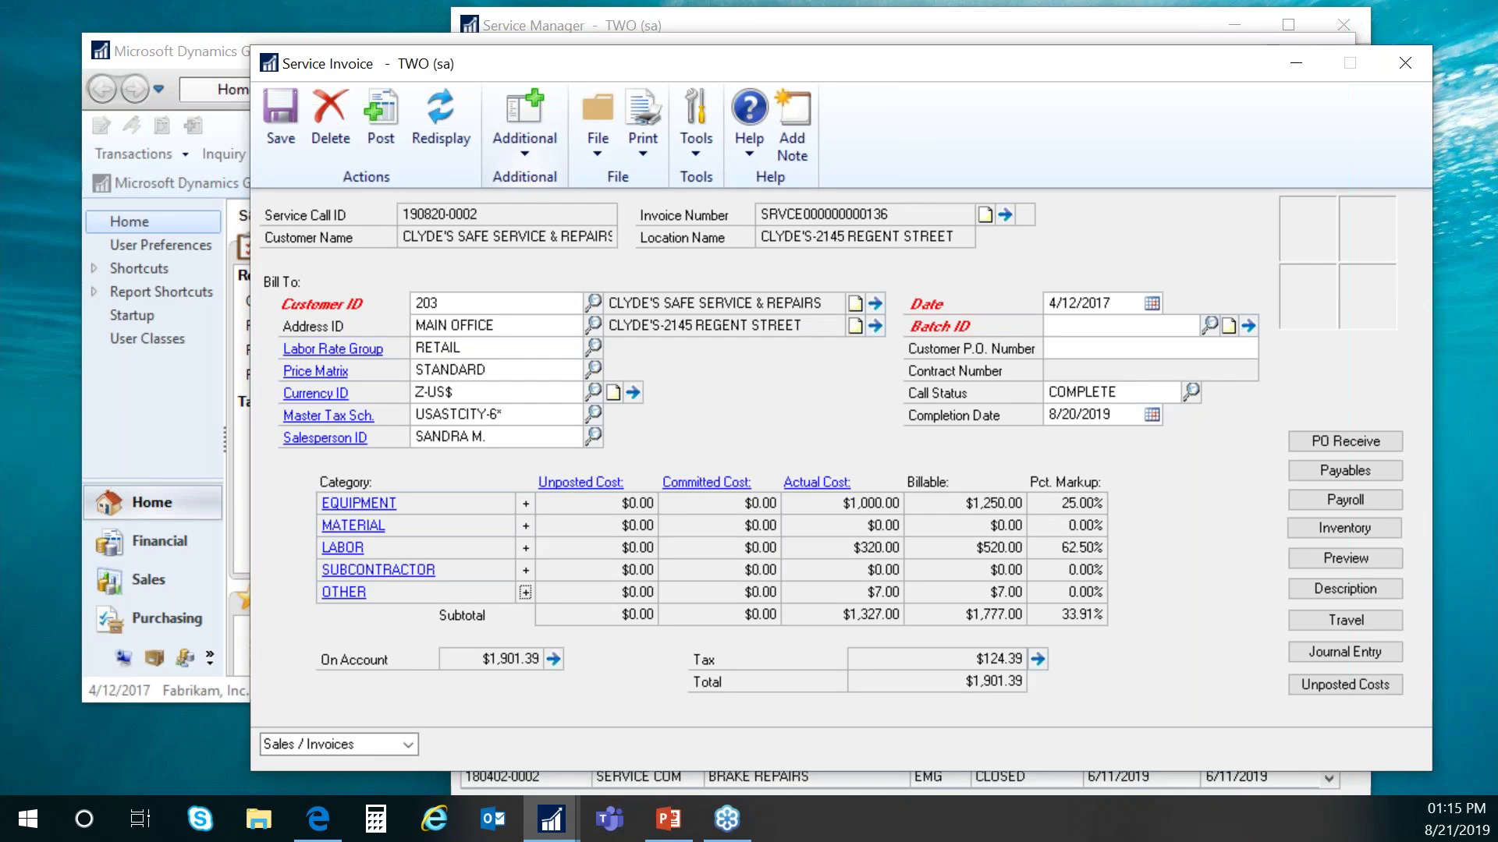
pyautogui.click(343, 593)
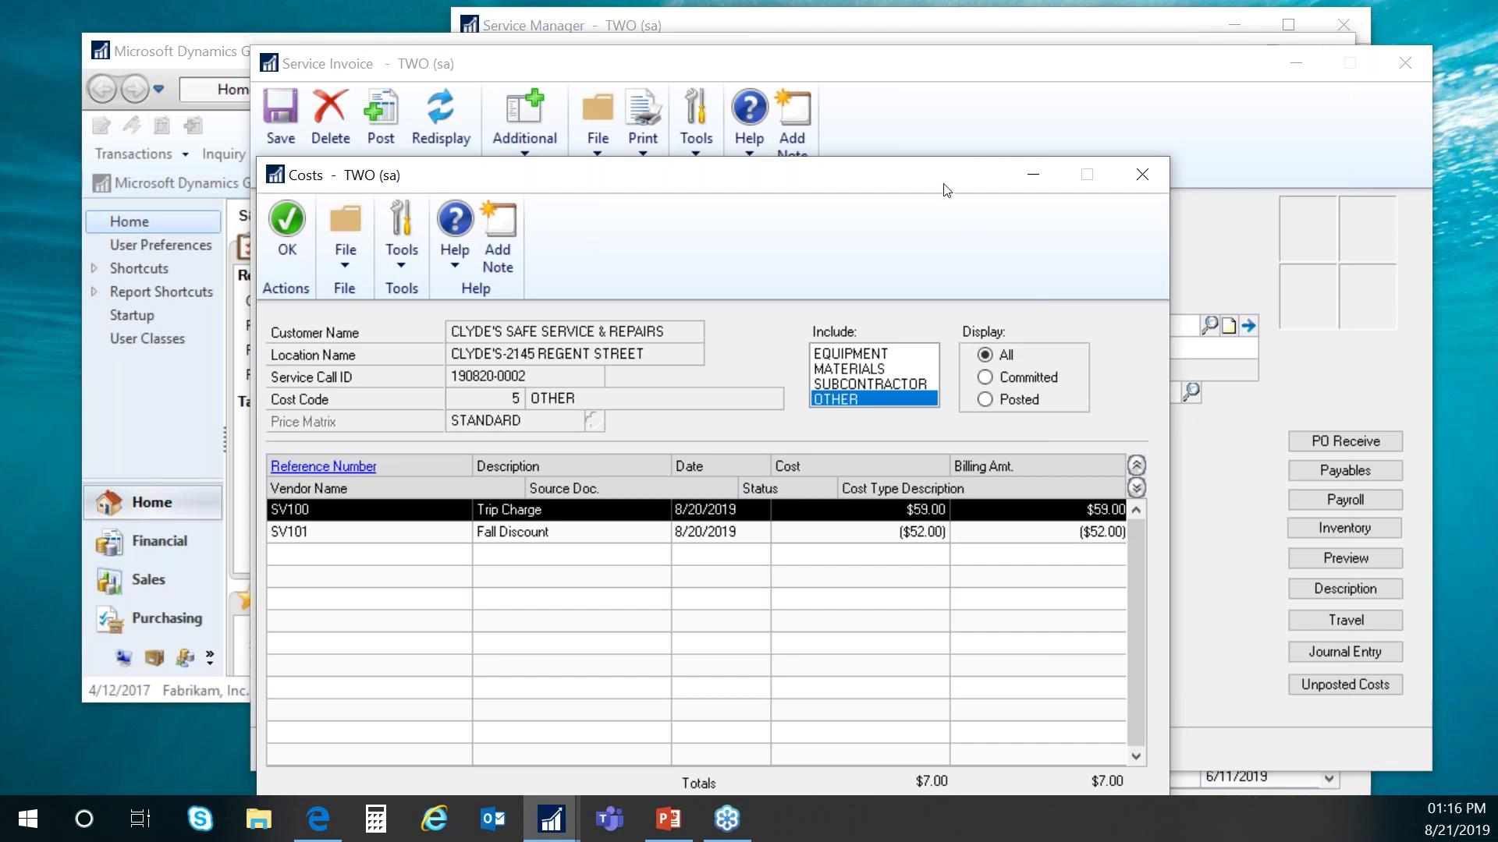
# Review and close the OTHER costs, reopen them to inspect the Trip Charge entry's adjustment details and note, and return to the service invoice.
pyautogui.moveTo(943, 189); pyautogui.dragTo(1056, 101)
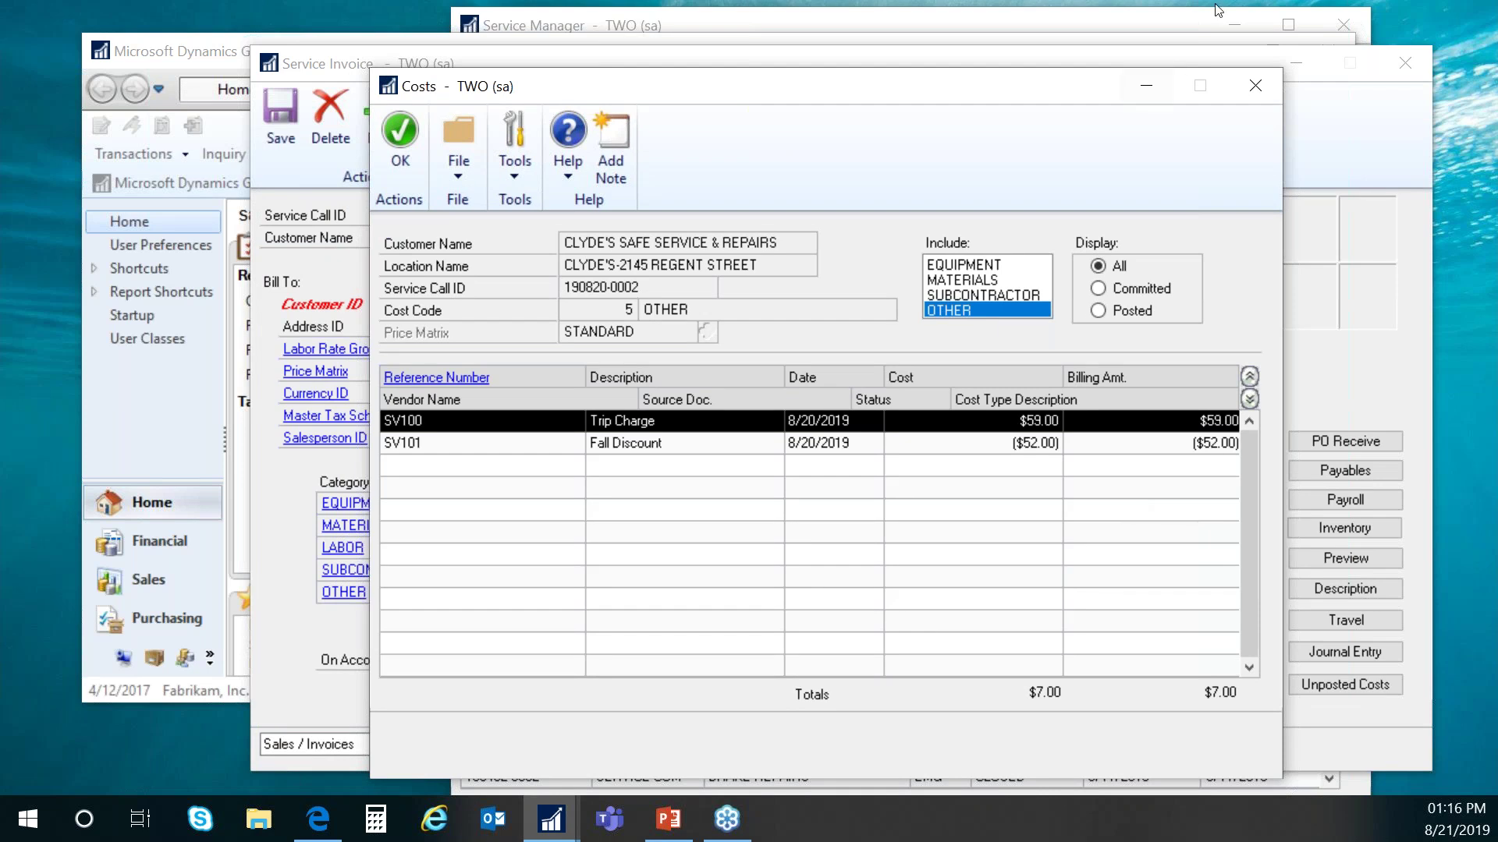
pyautogui.click(1256, 86)
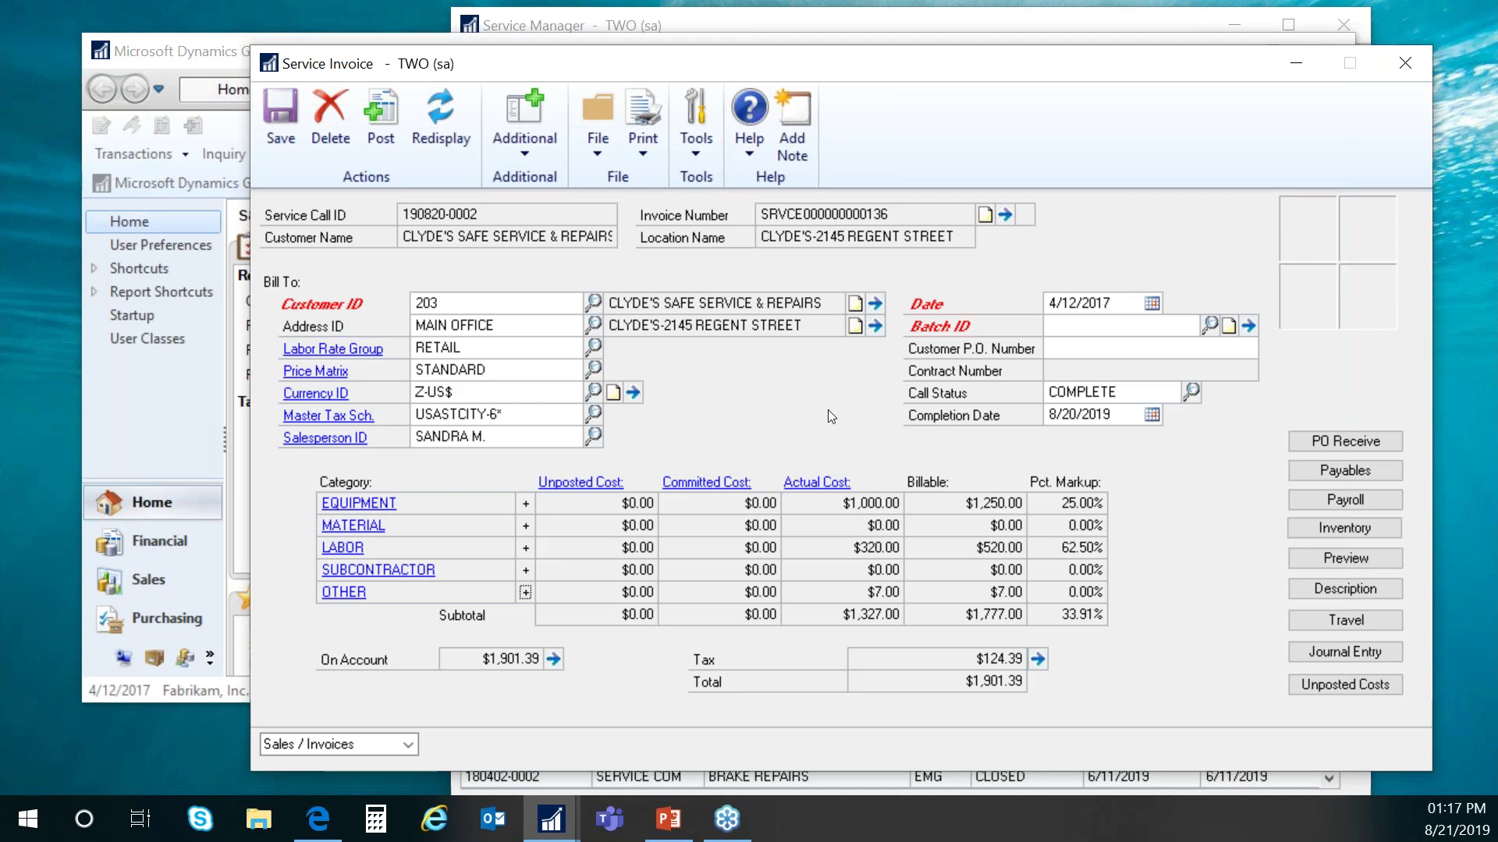
pyautogui.click(353, 593)
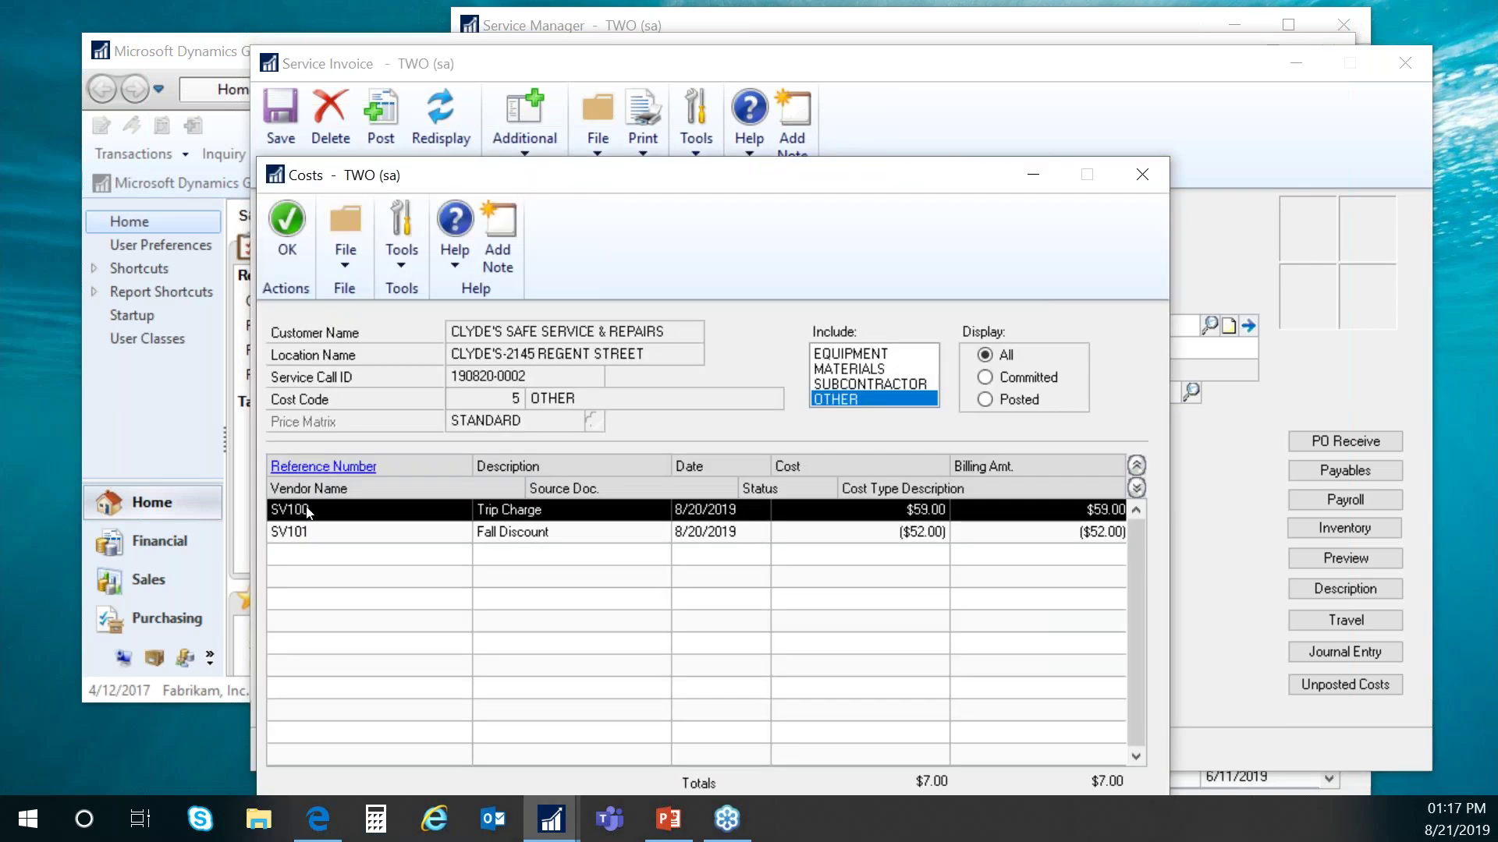
pyautogui.click(332, 469)
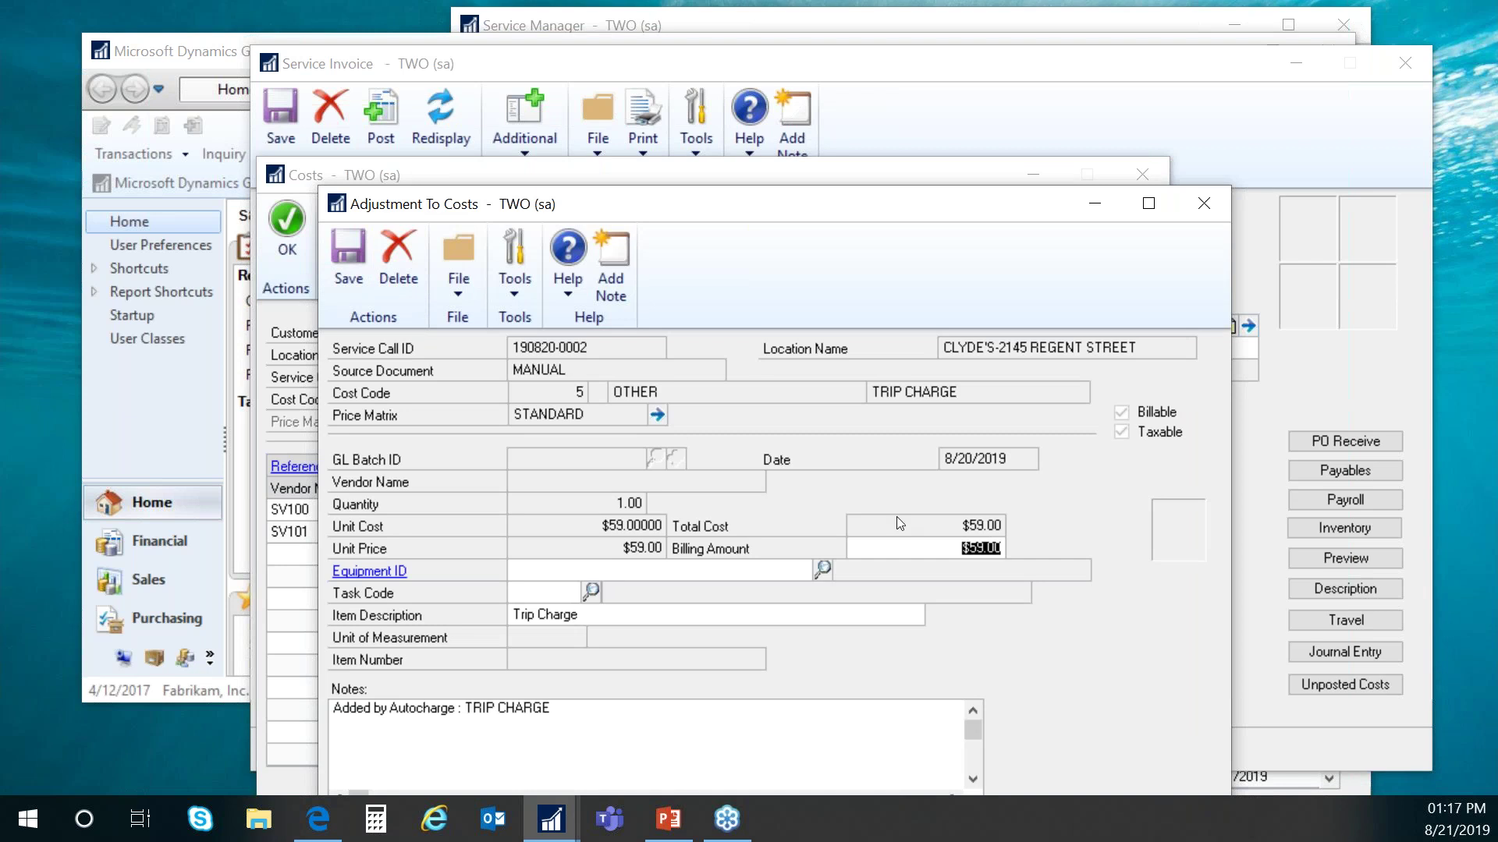
pyautogui.click(1206, 212)
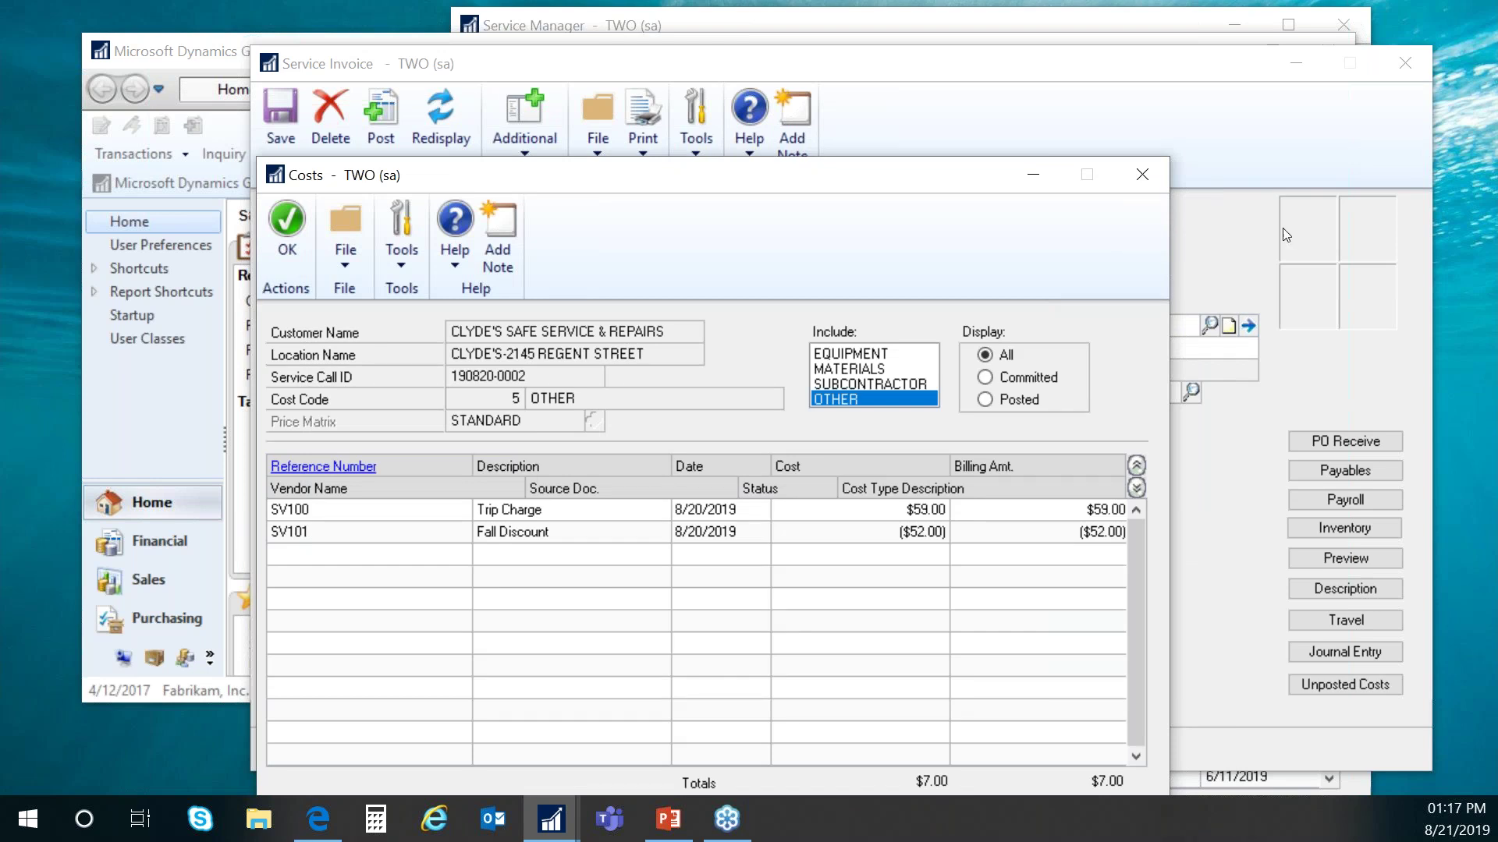
pyautogui.click(1137, 181)
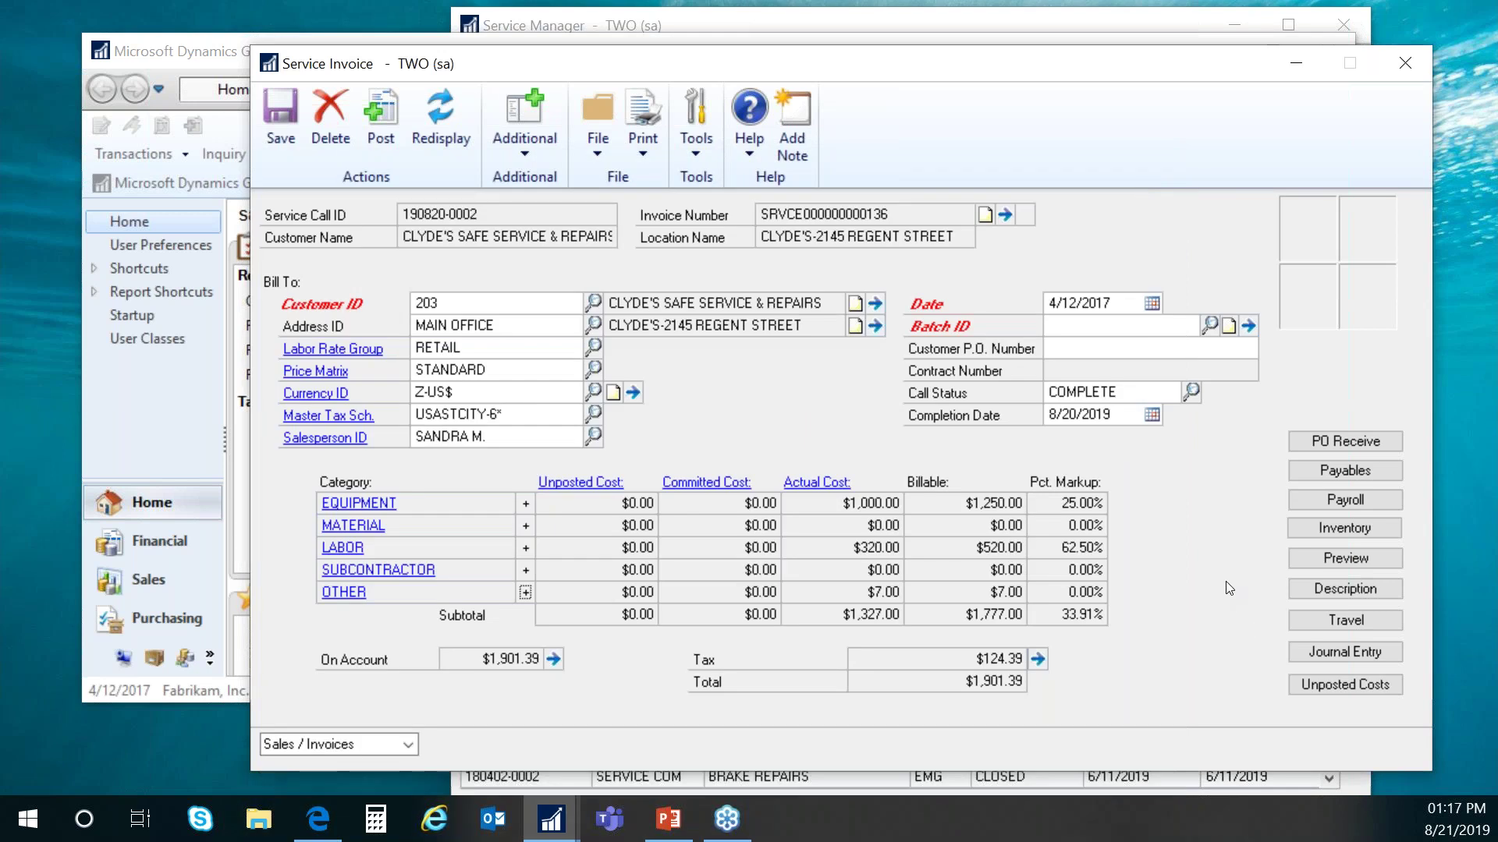